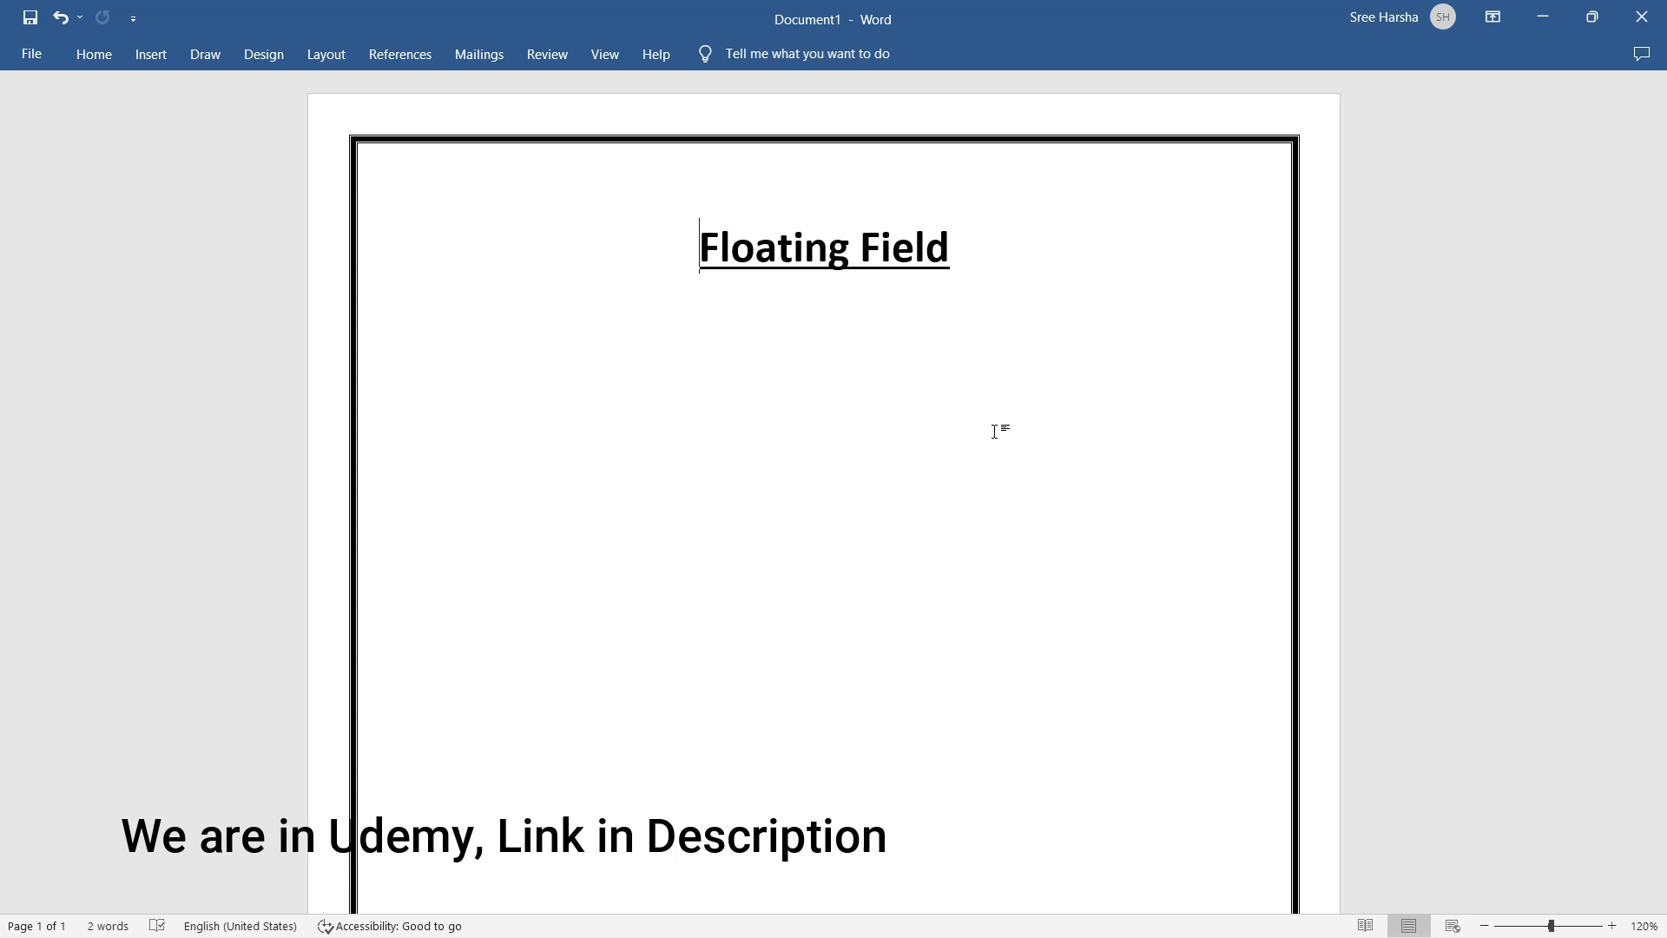
Step: Add an empty line directly below the 'Floating Field' heading
left_click(1094, 301)
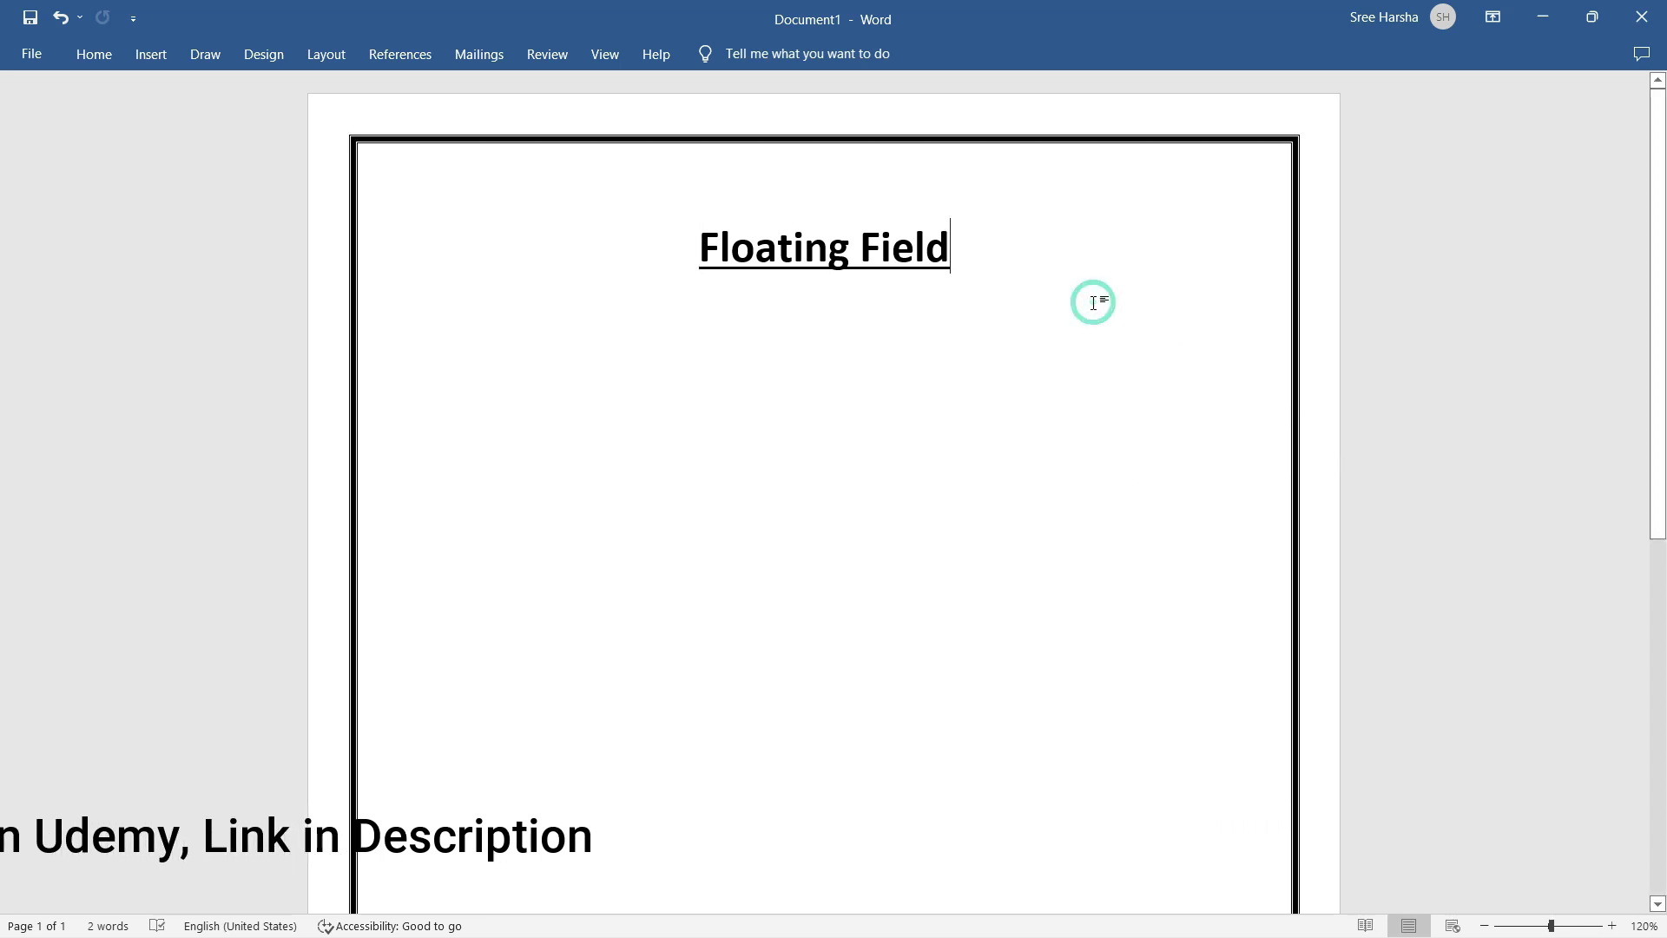
key("Return")
key("Return")
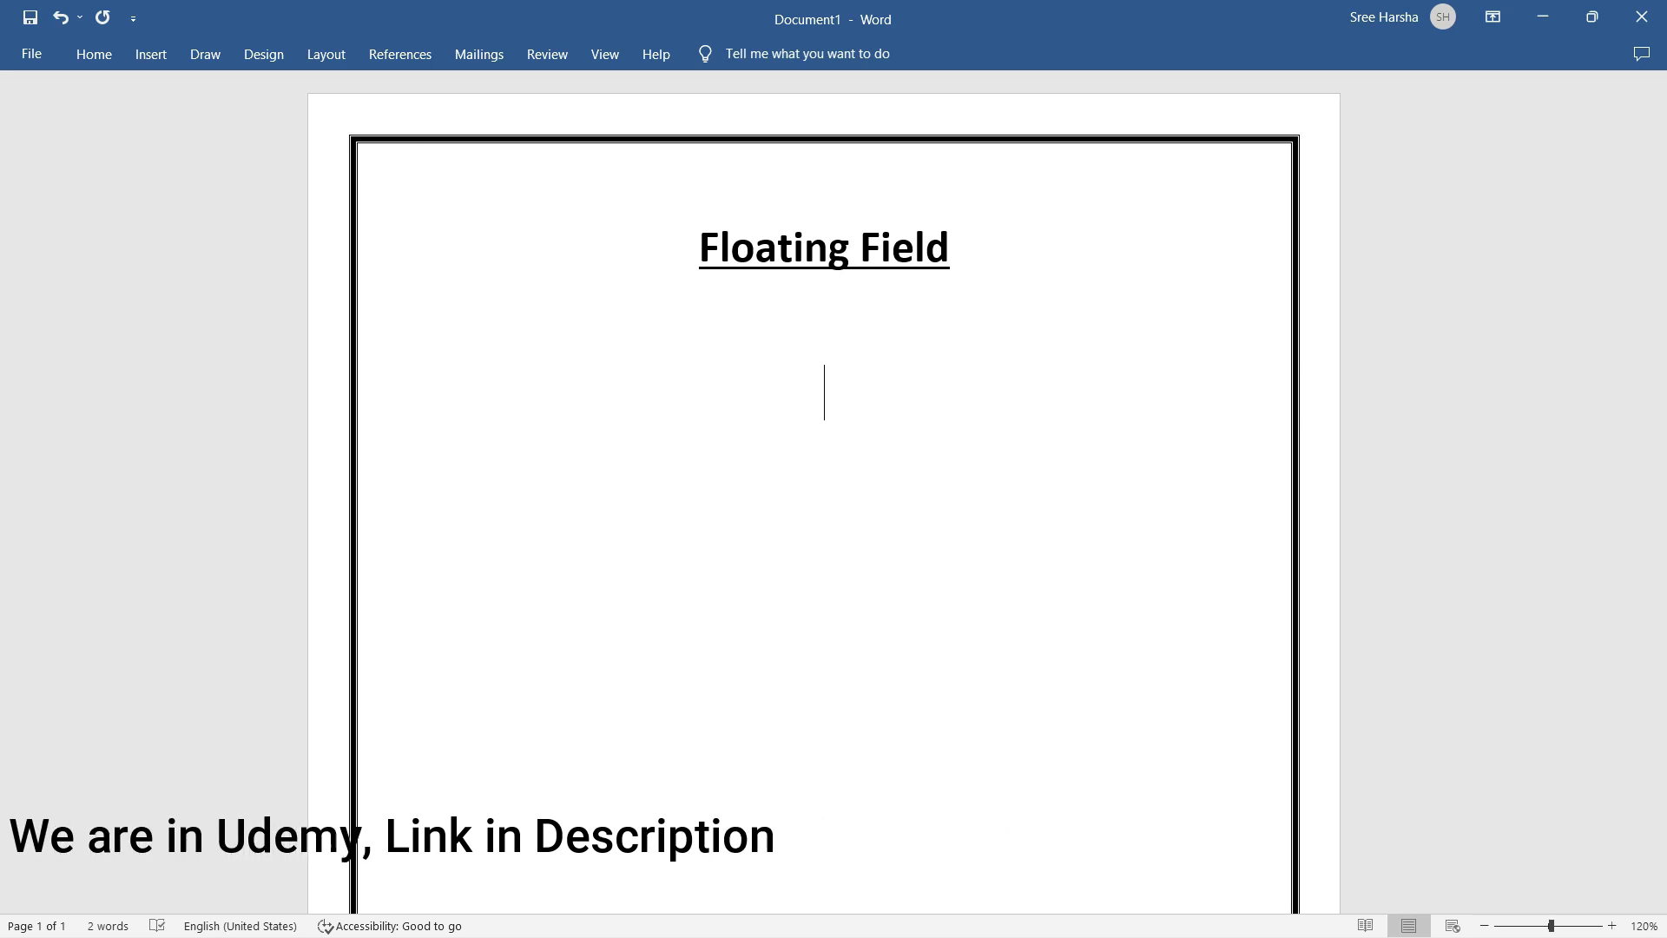
Step: Type the left-aligned sentence 'This is to certify <Name> had completed SAP ABAP Course from our institute.'
left_click(110, 55)
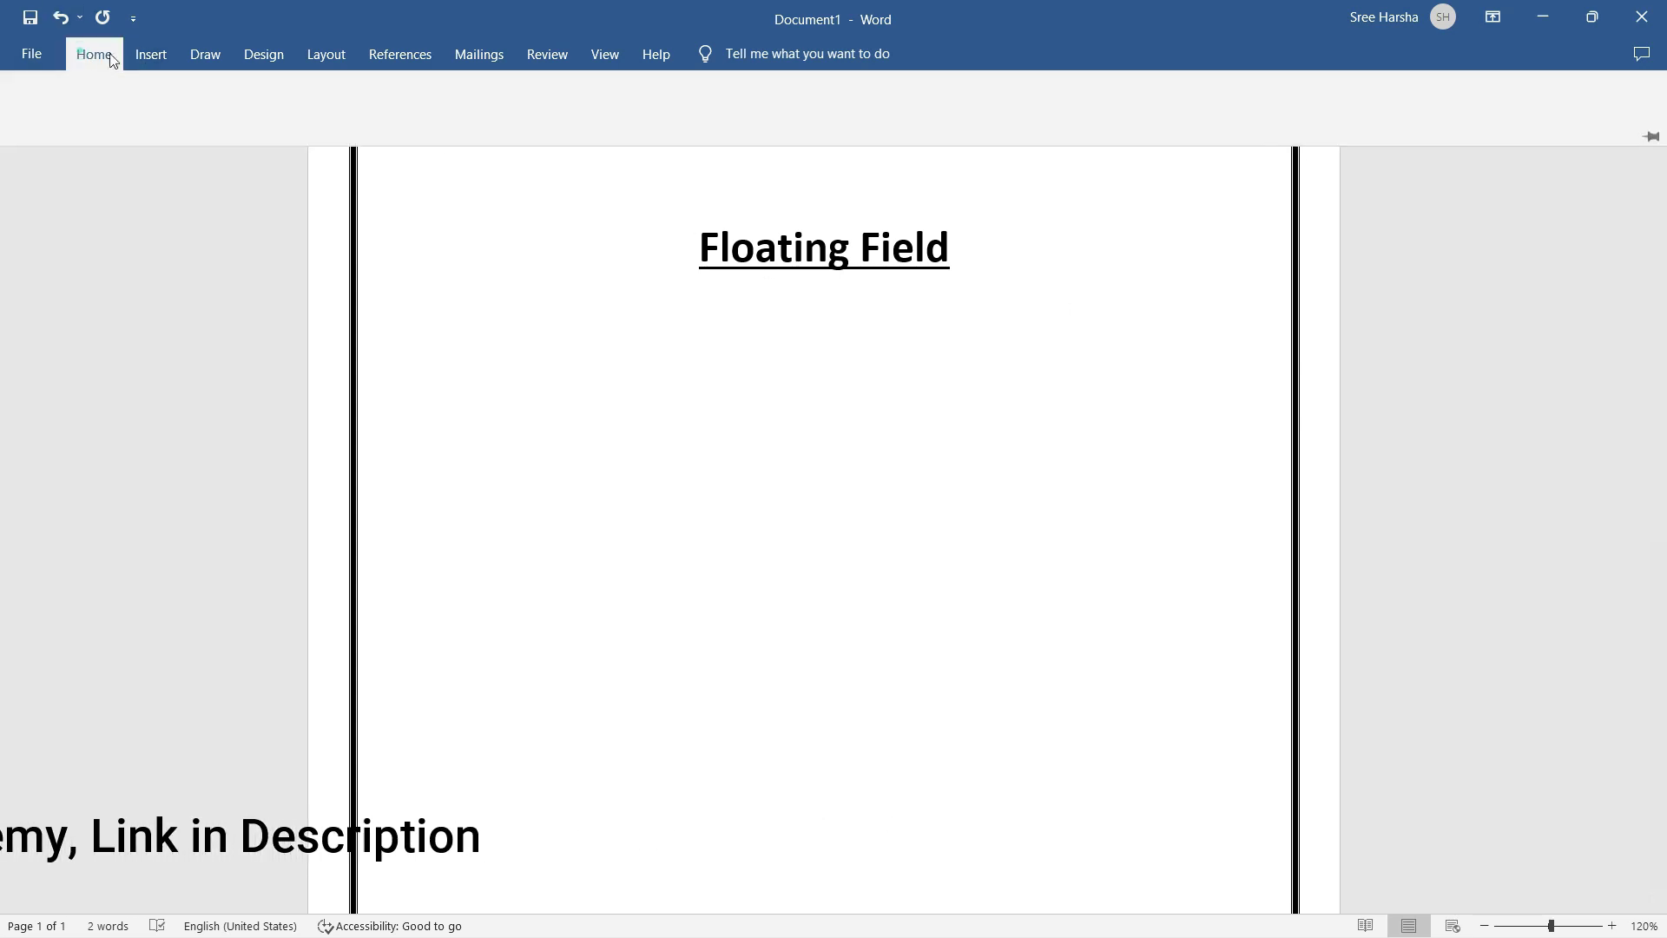
left_click(794, 330)
type("T")
key("Tab")
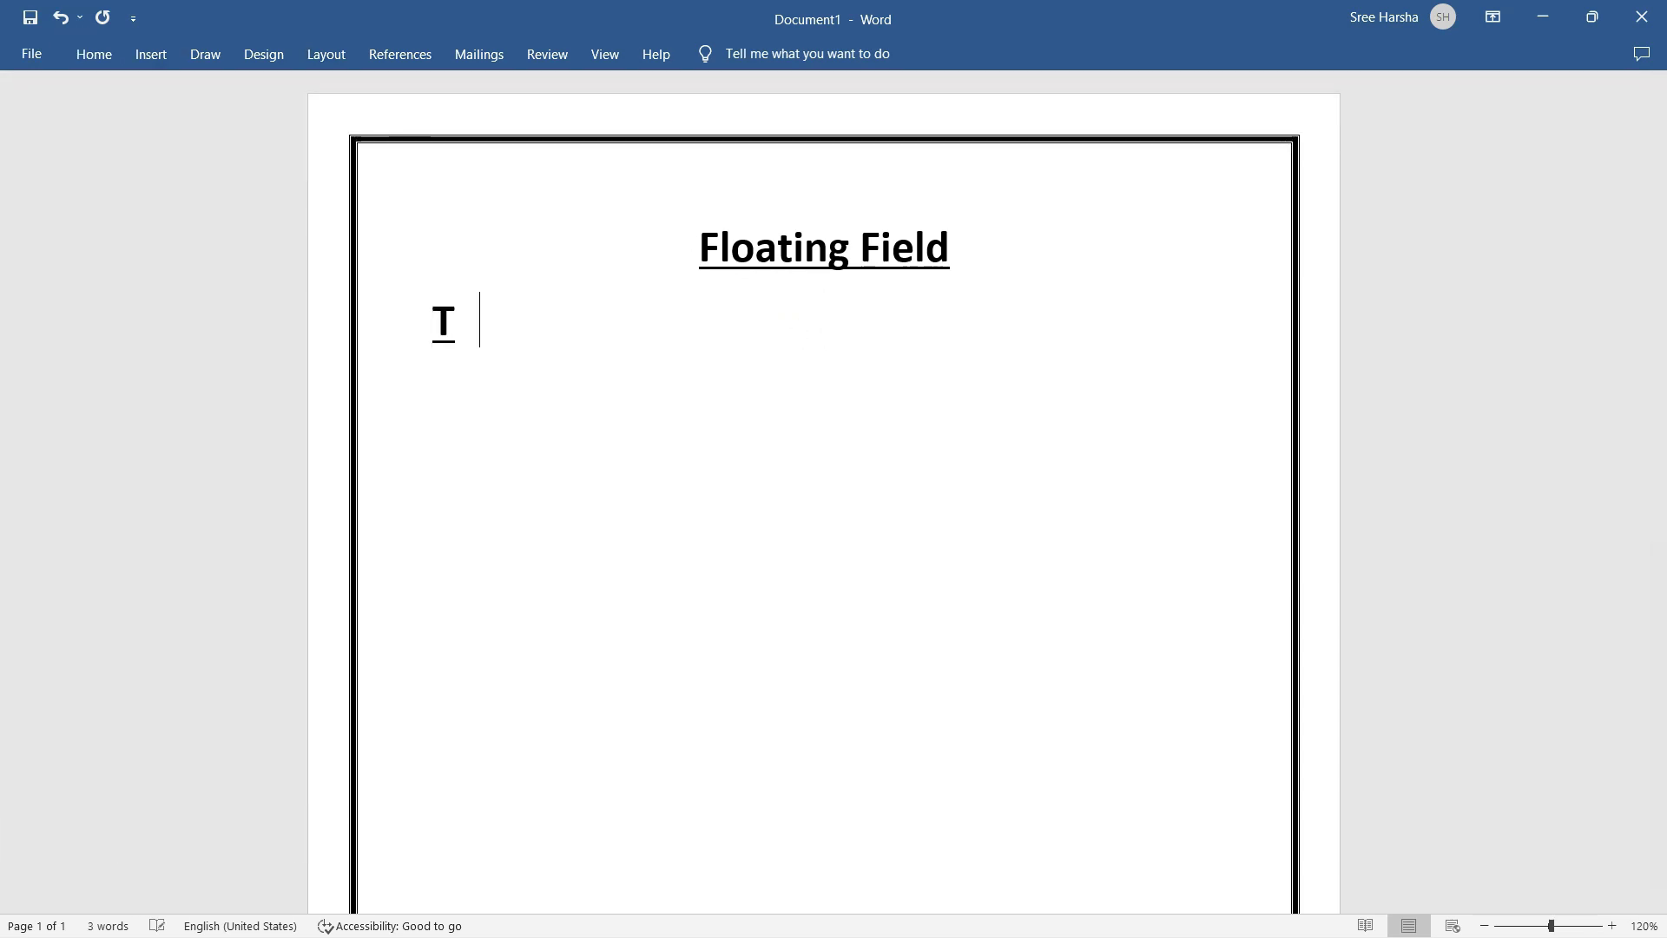
type("T")
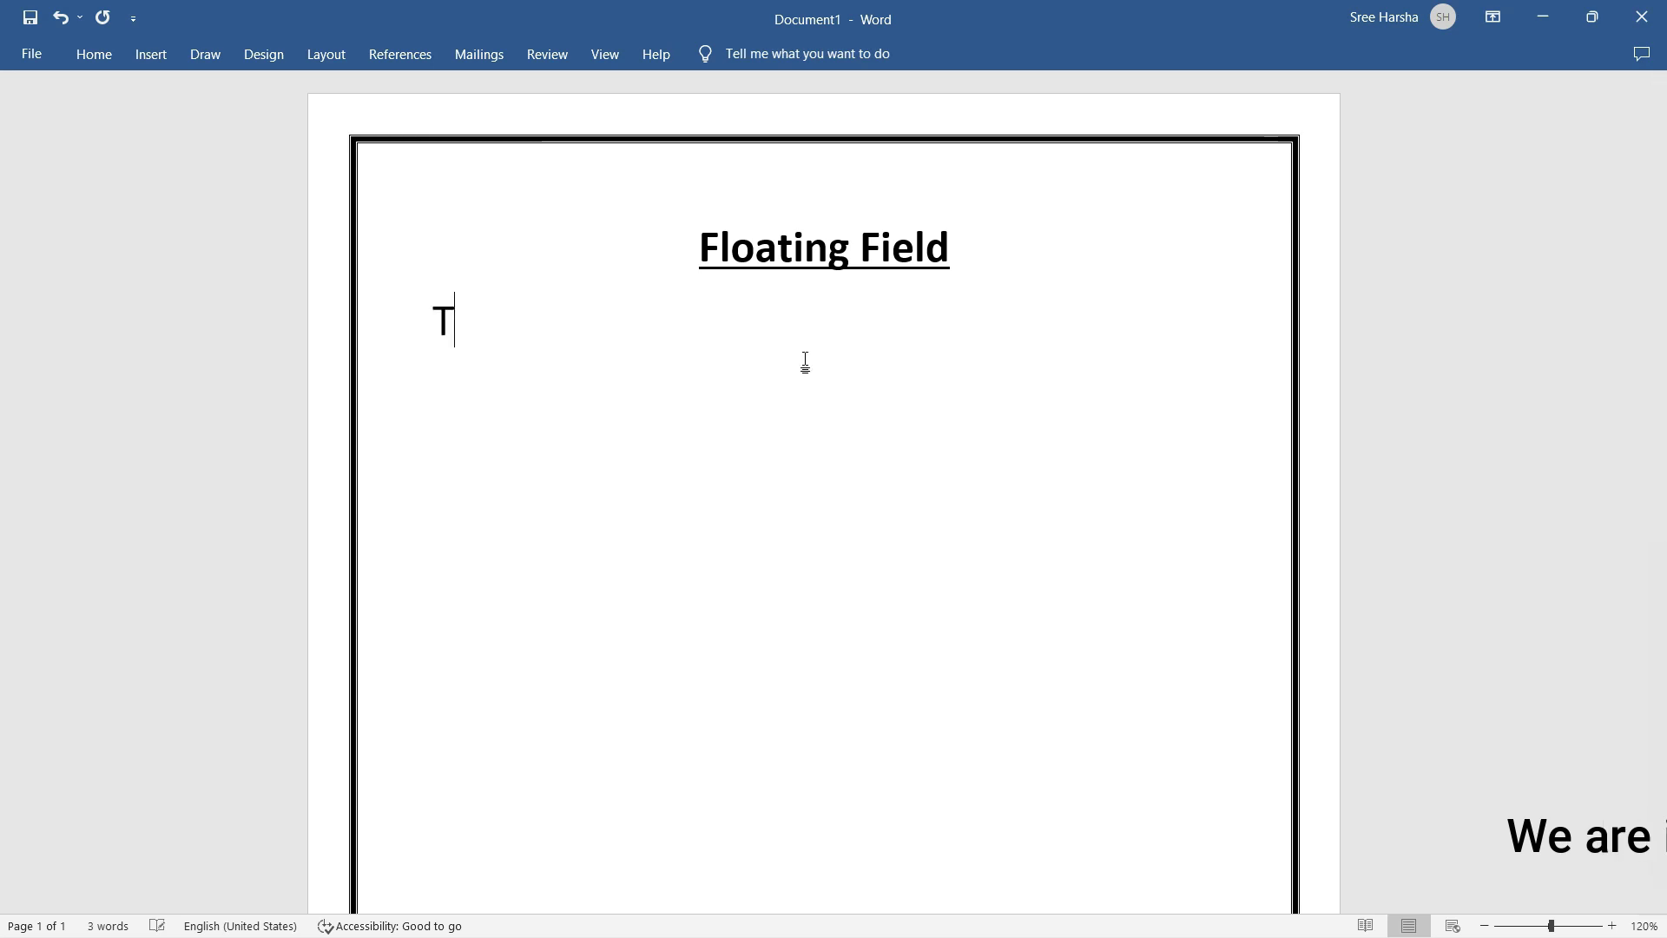
type("his is to certify <Name> had completed")
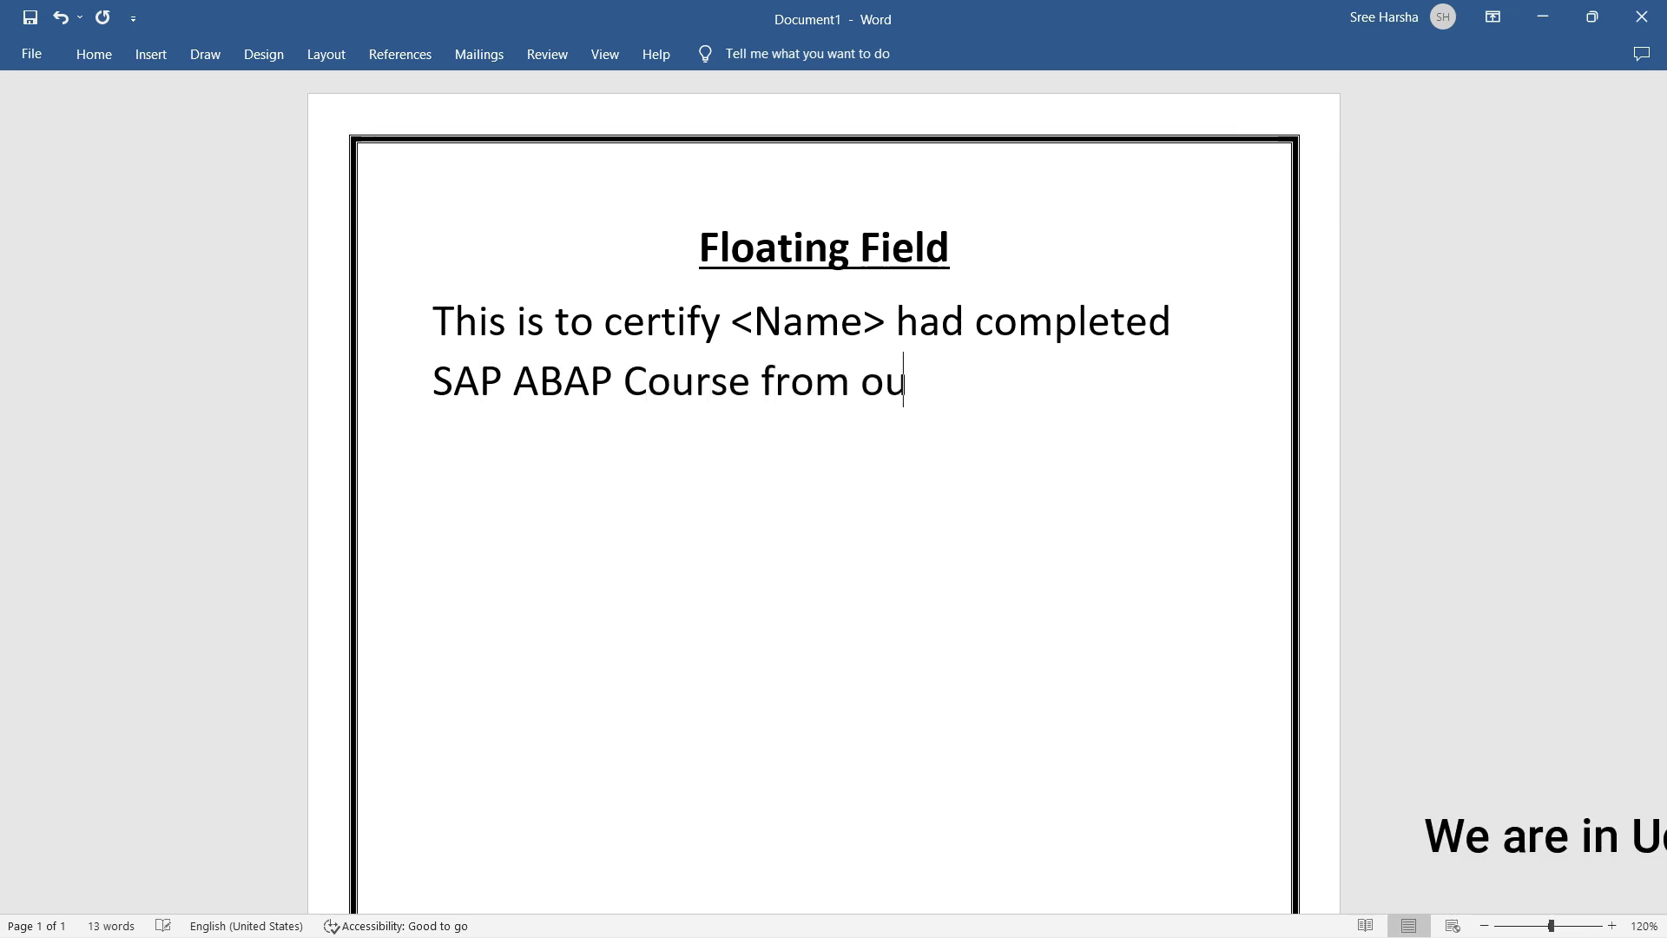
type("titute.")
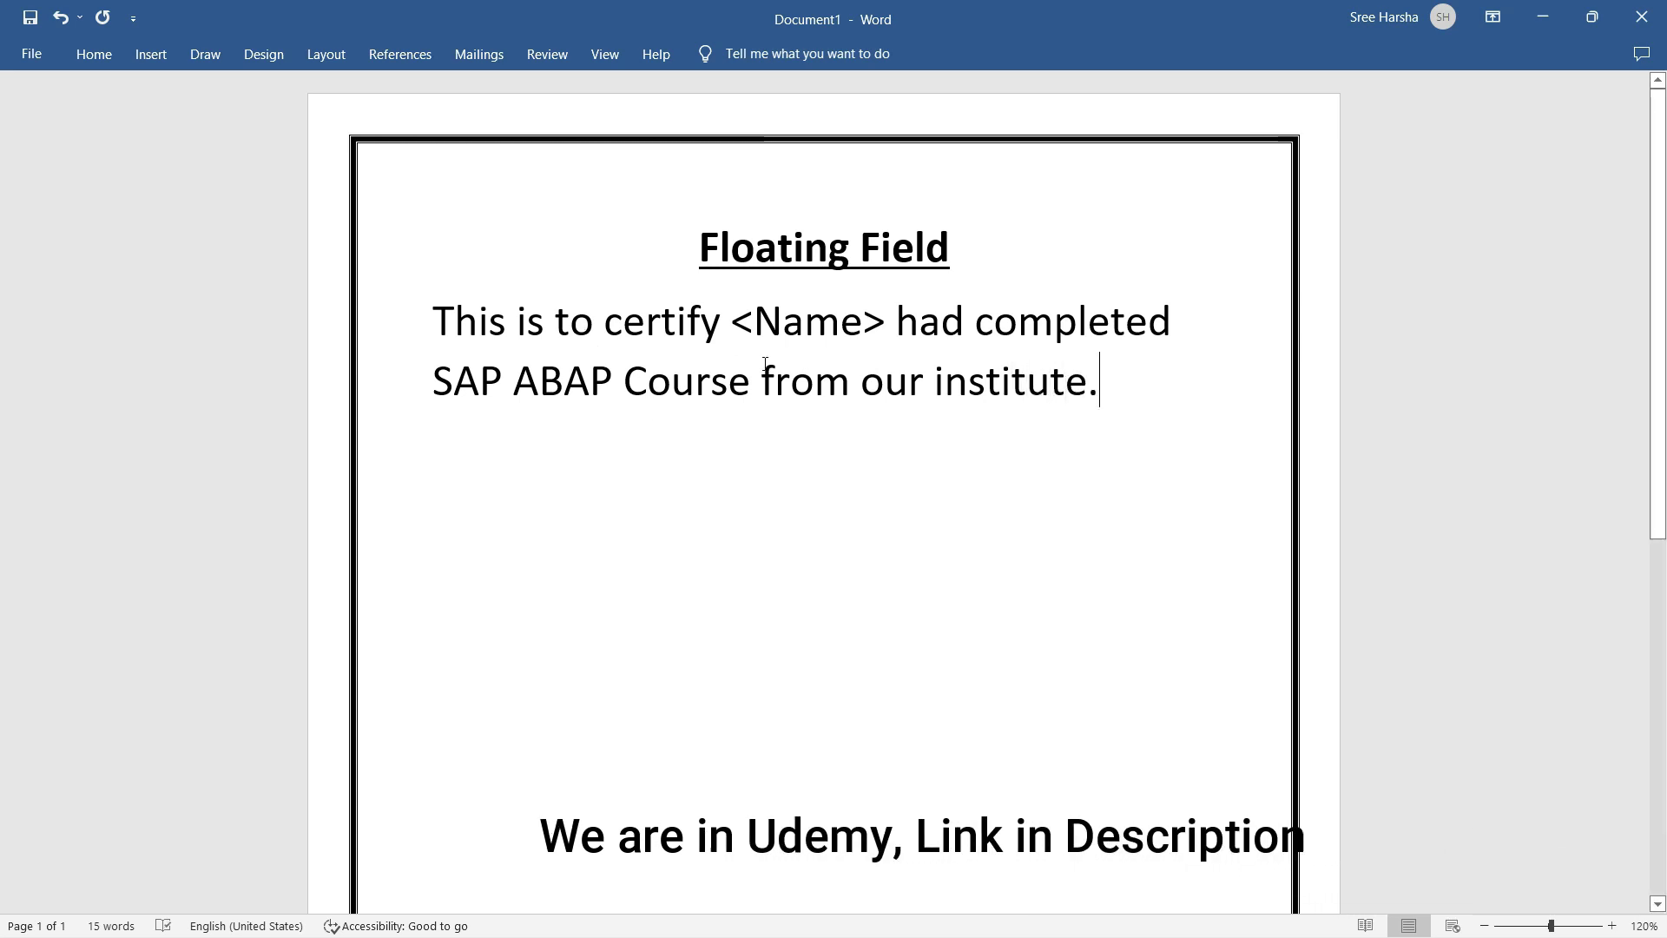
left_click_drag(729, 322, 879, 324)
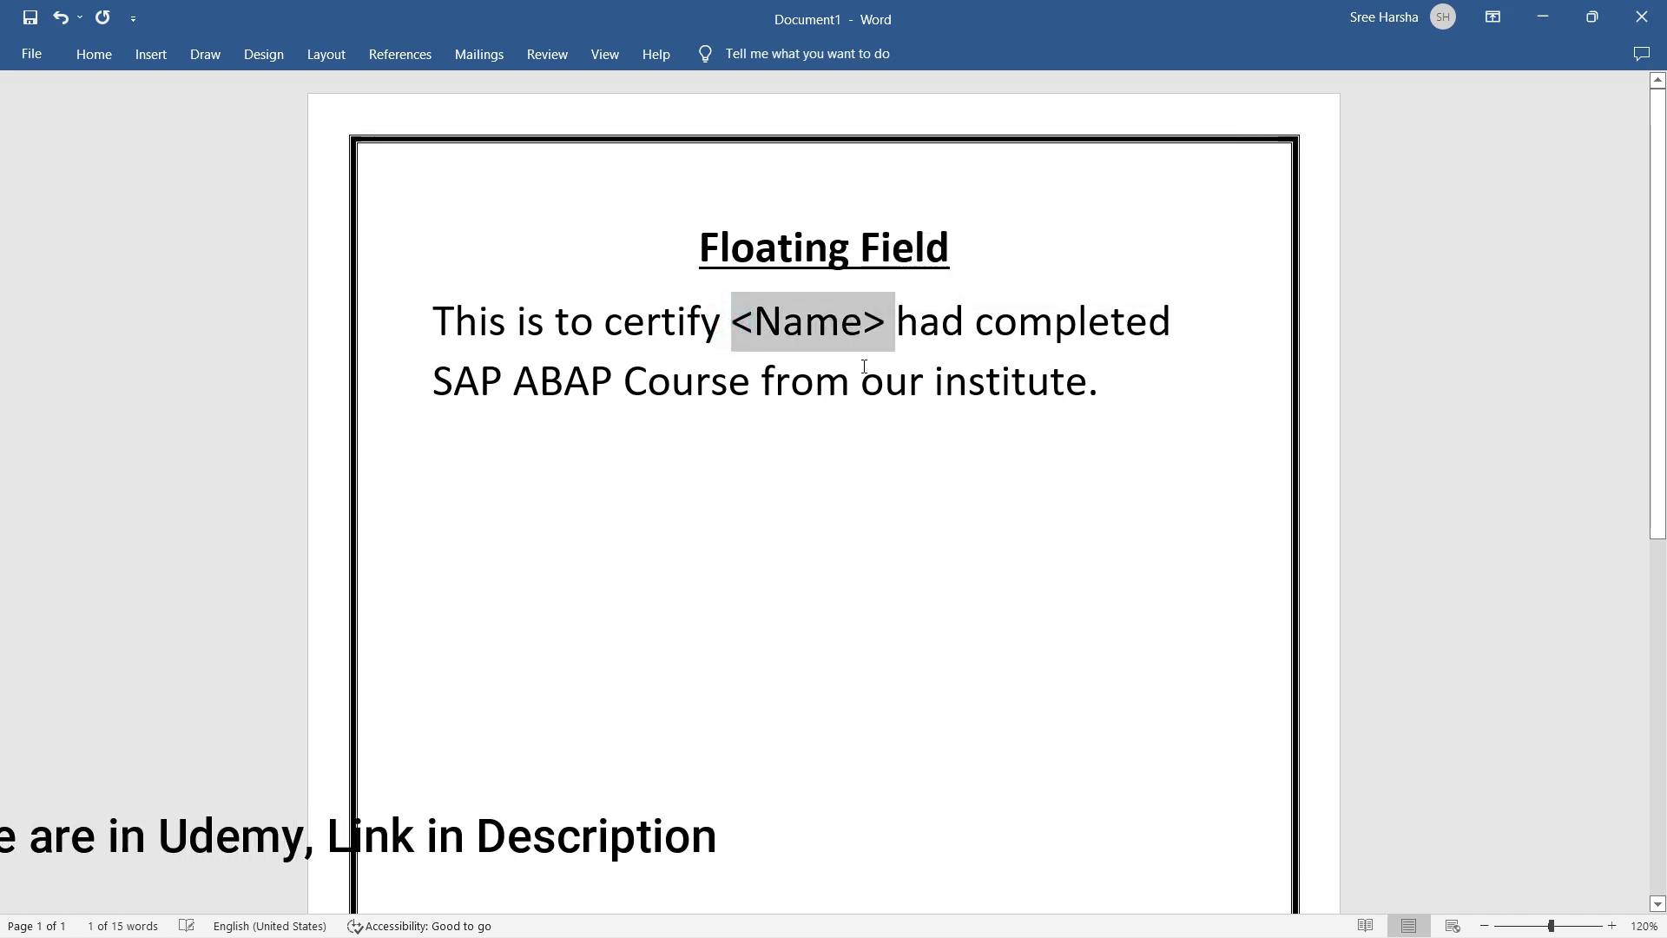
left_click(864, 365)
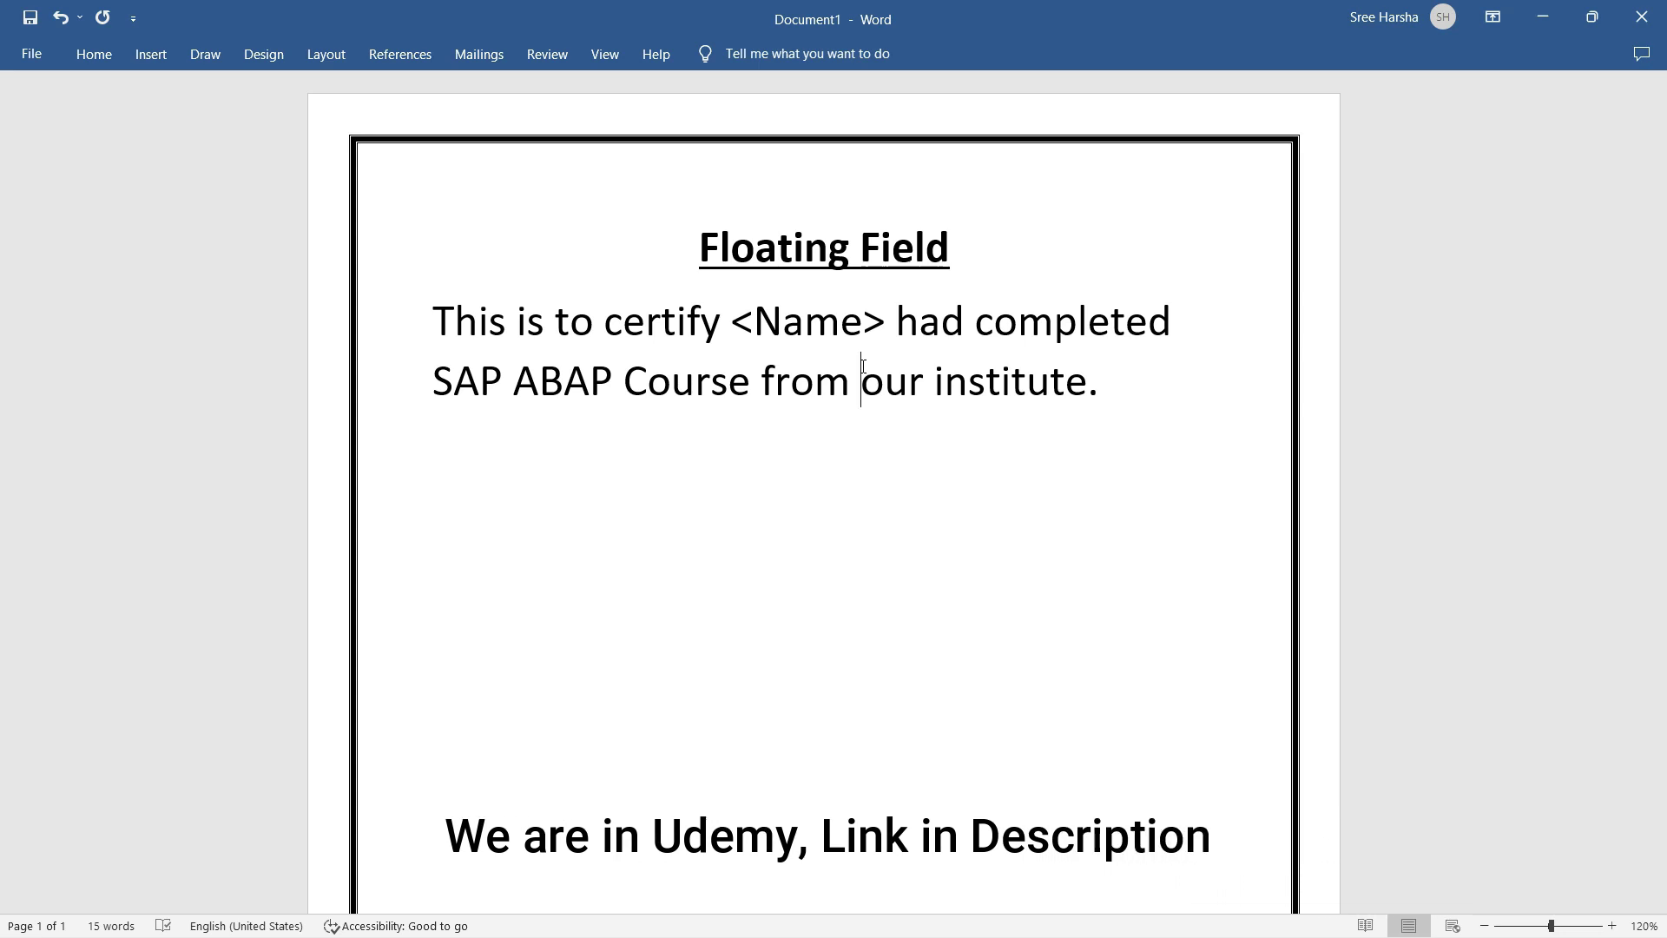
left_click(399, 192)
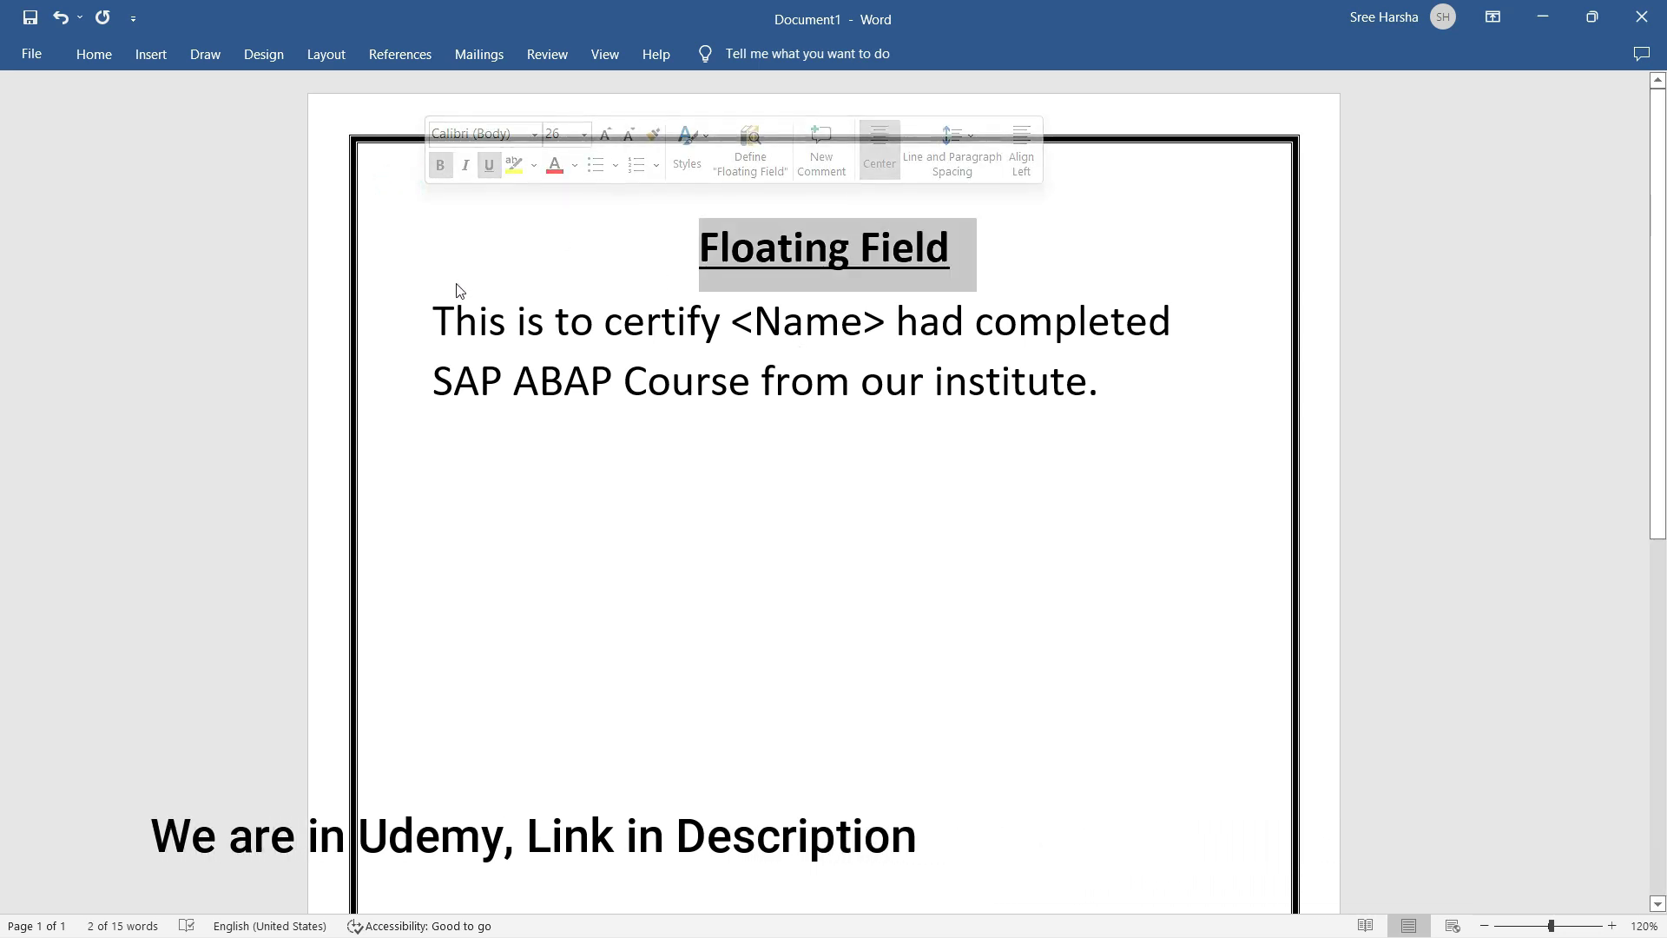
left_click_drag(434, 317, 1104, 441)
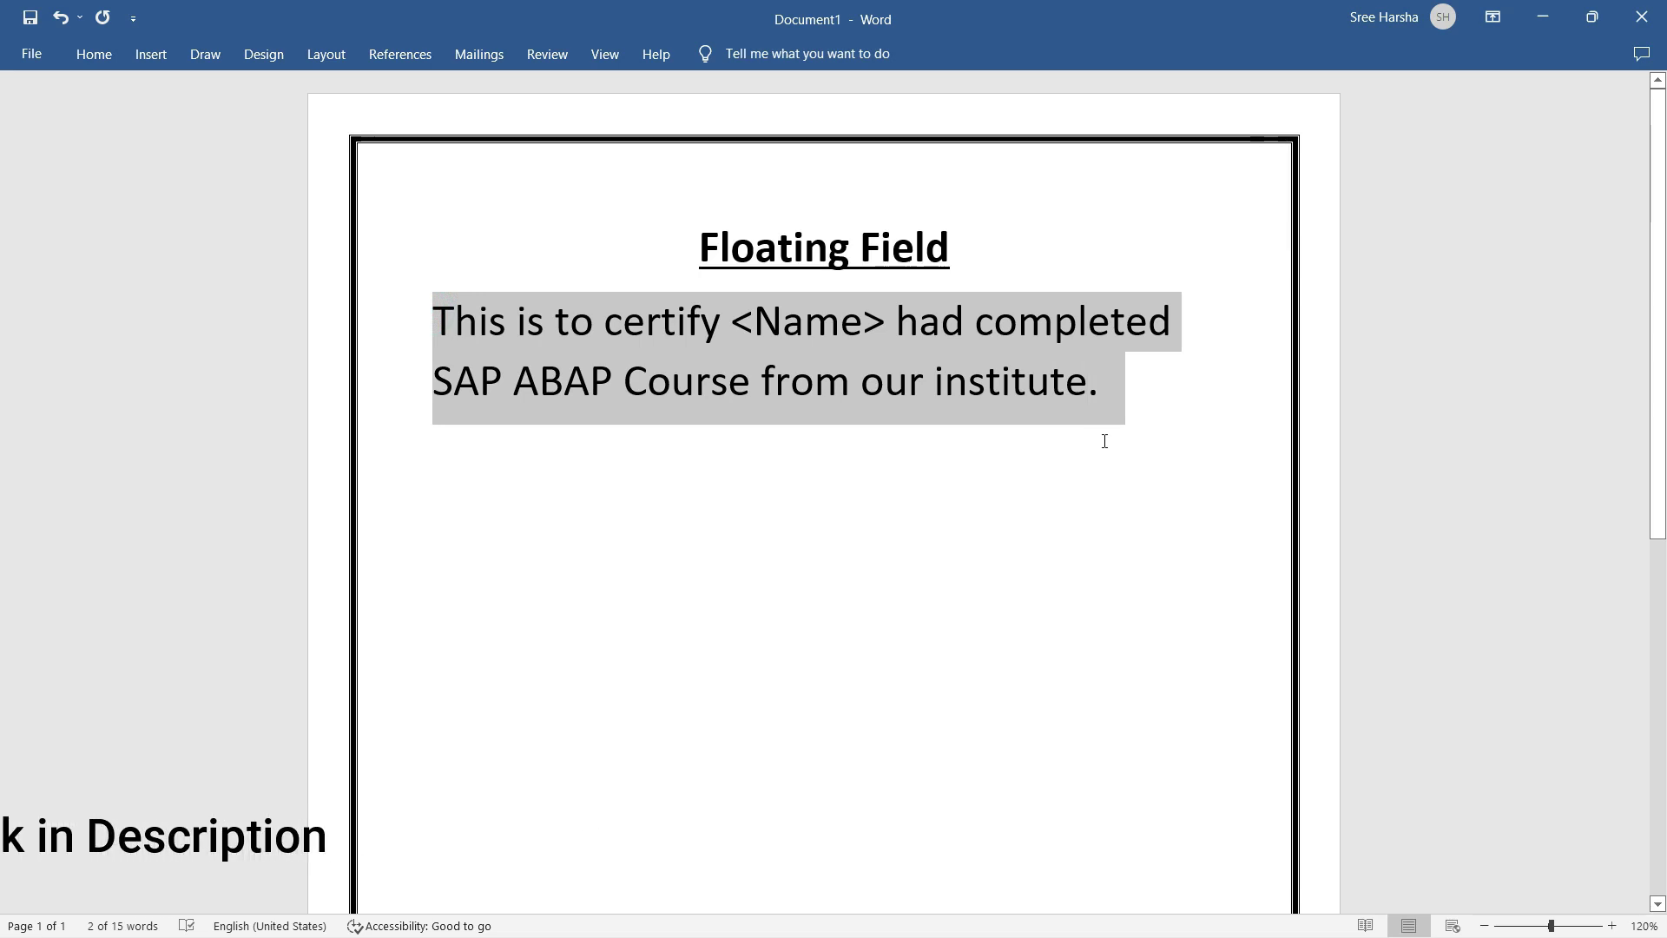
left_click(1137, 469)
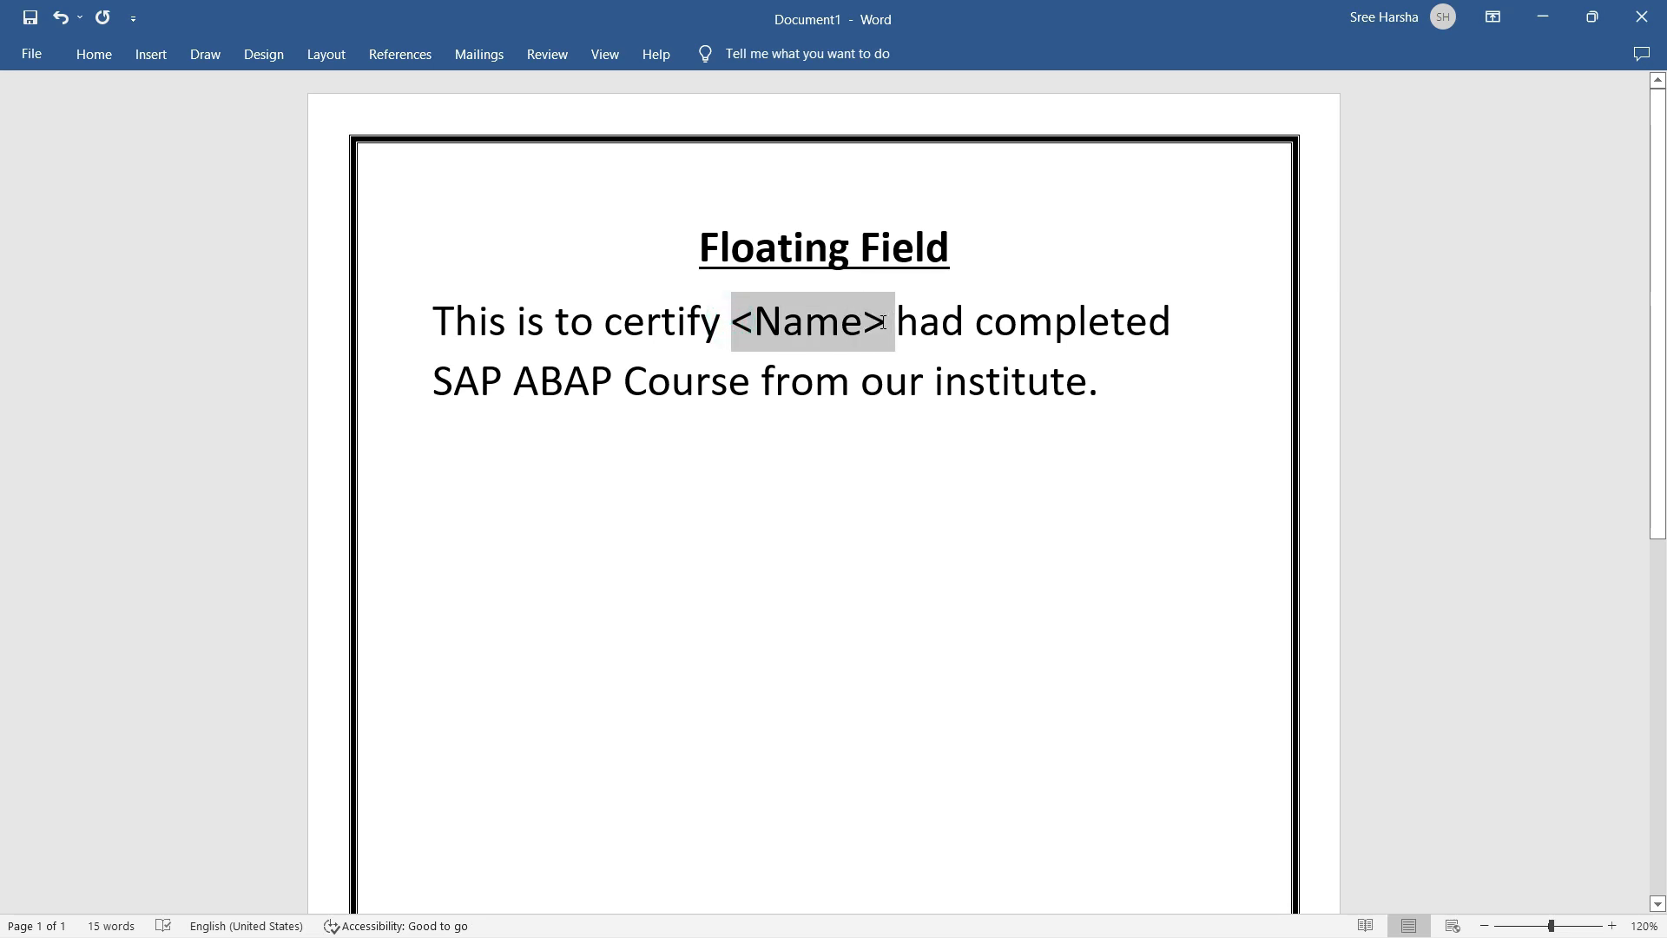
left_click_drag(431, 308, 1088, 380)
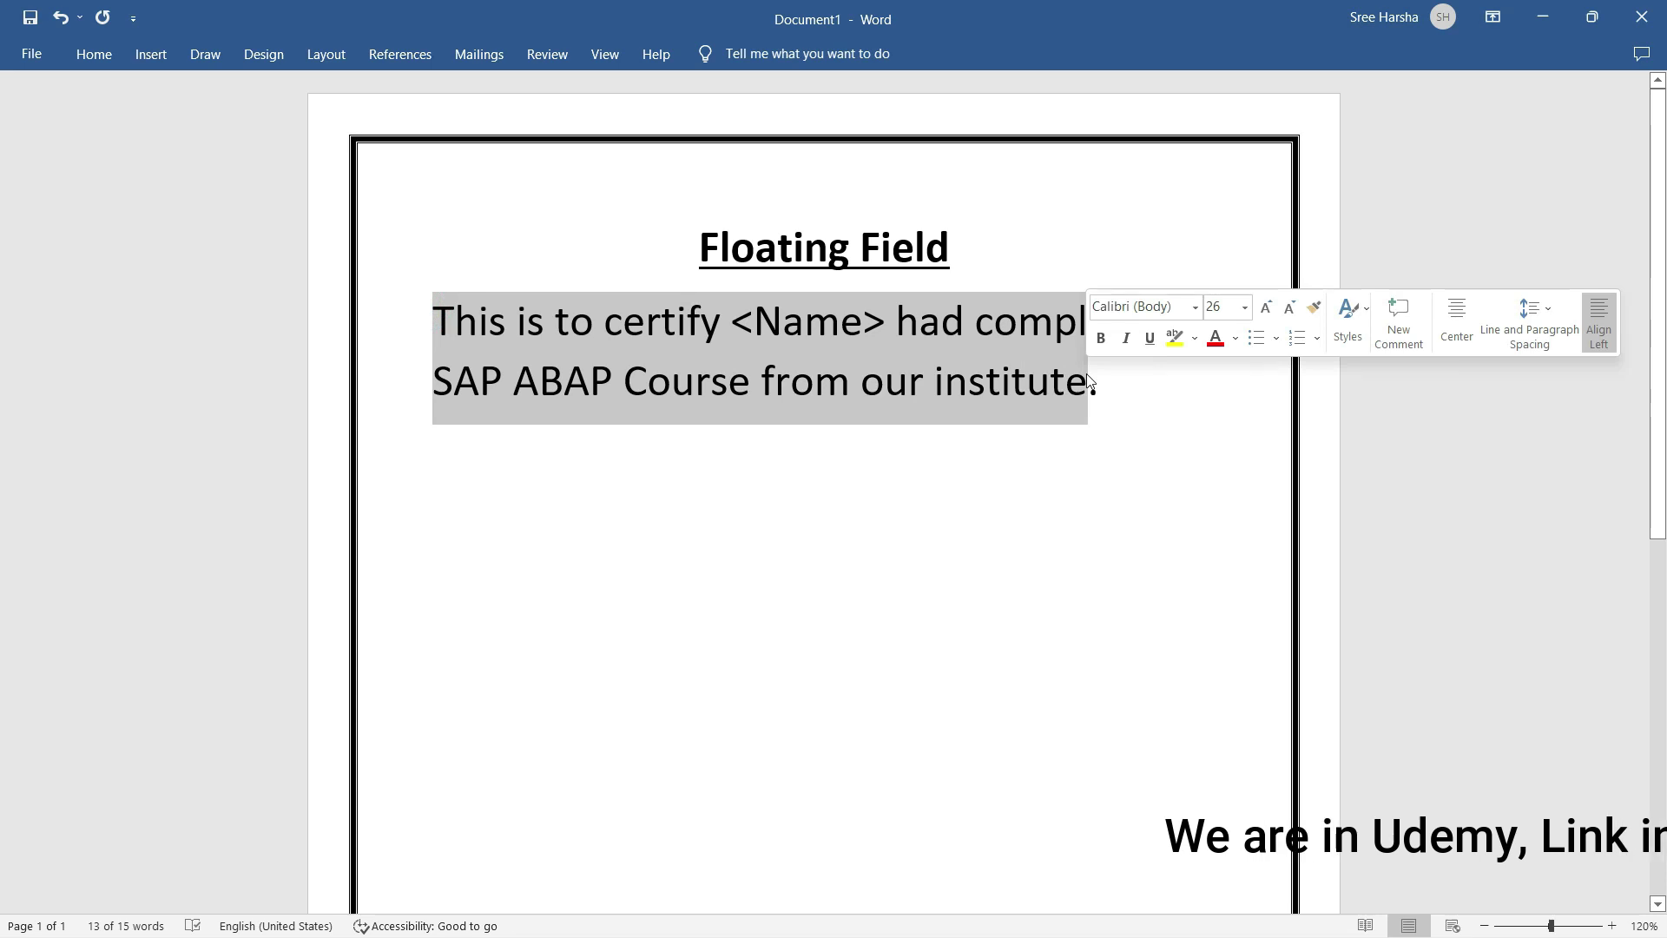
left_click(1198, 431)
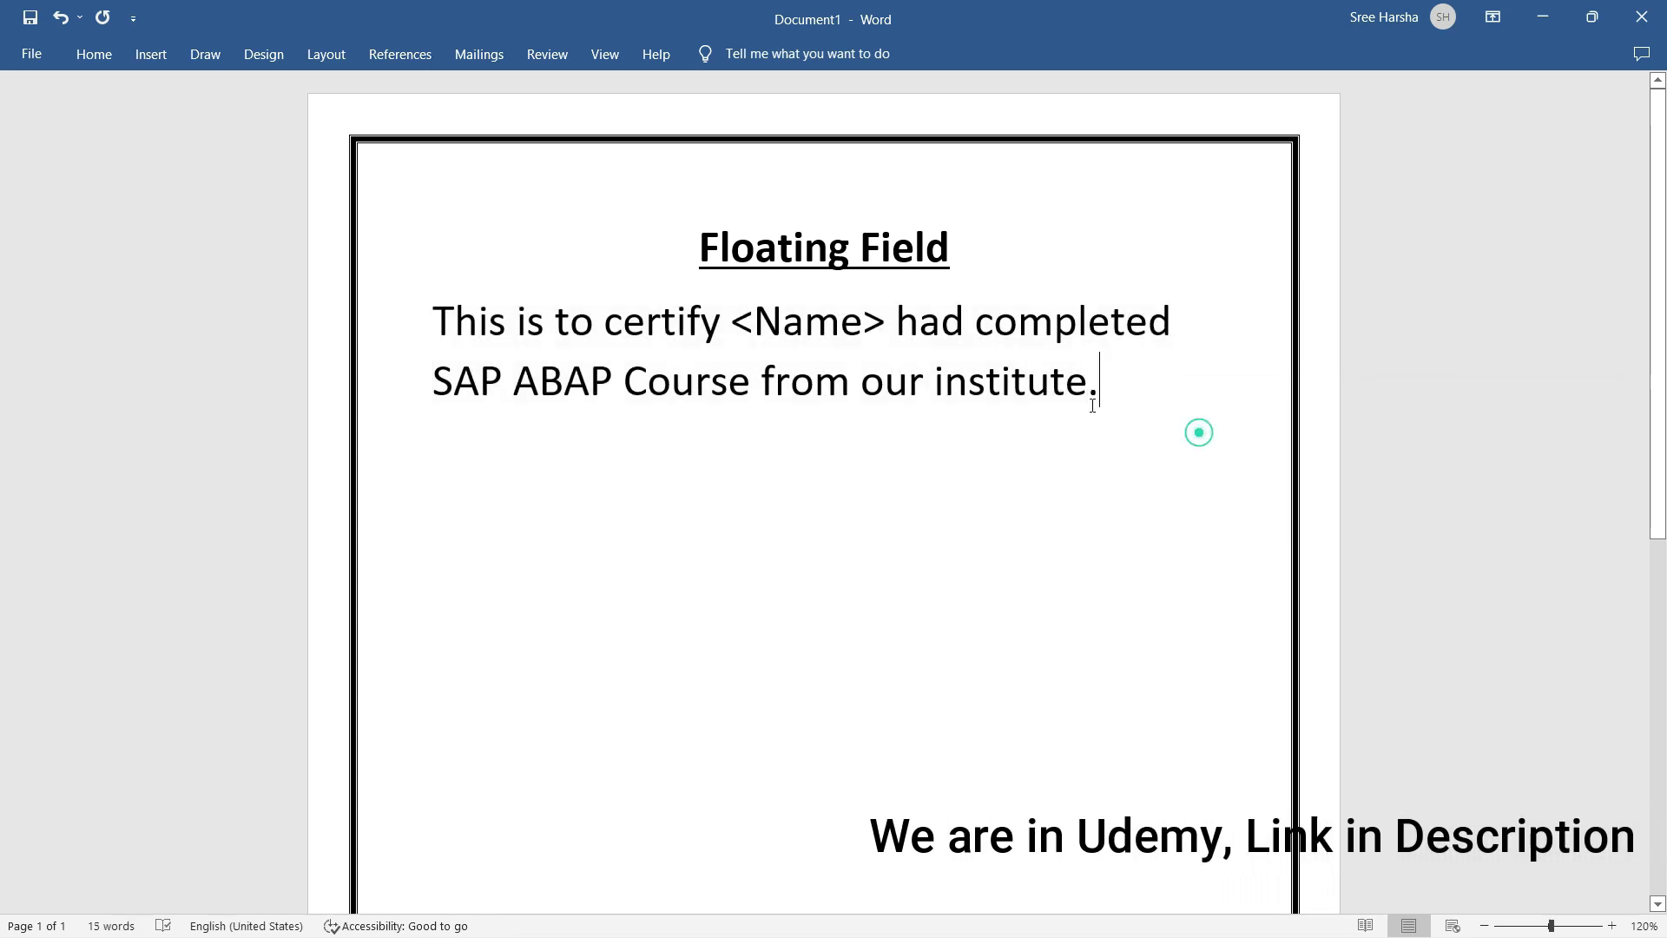
left_click(746, 318)
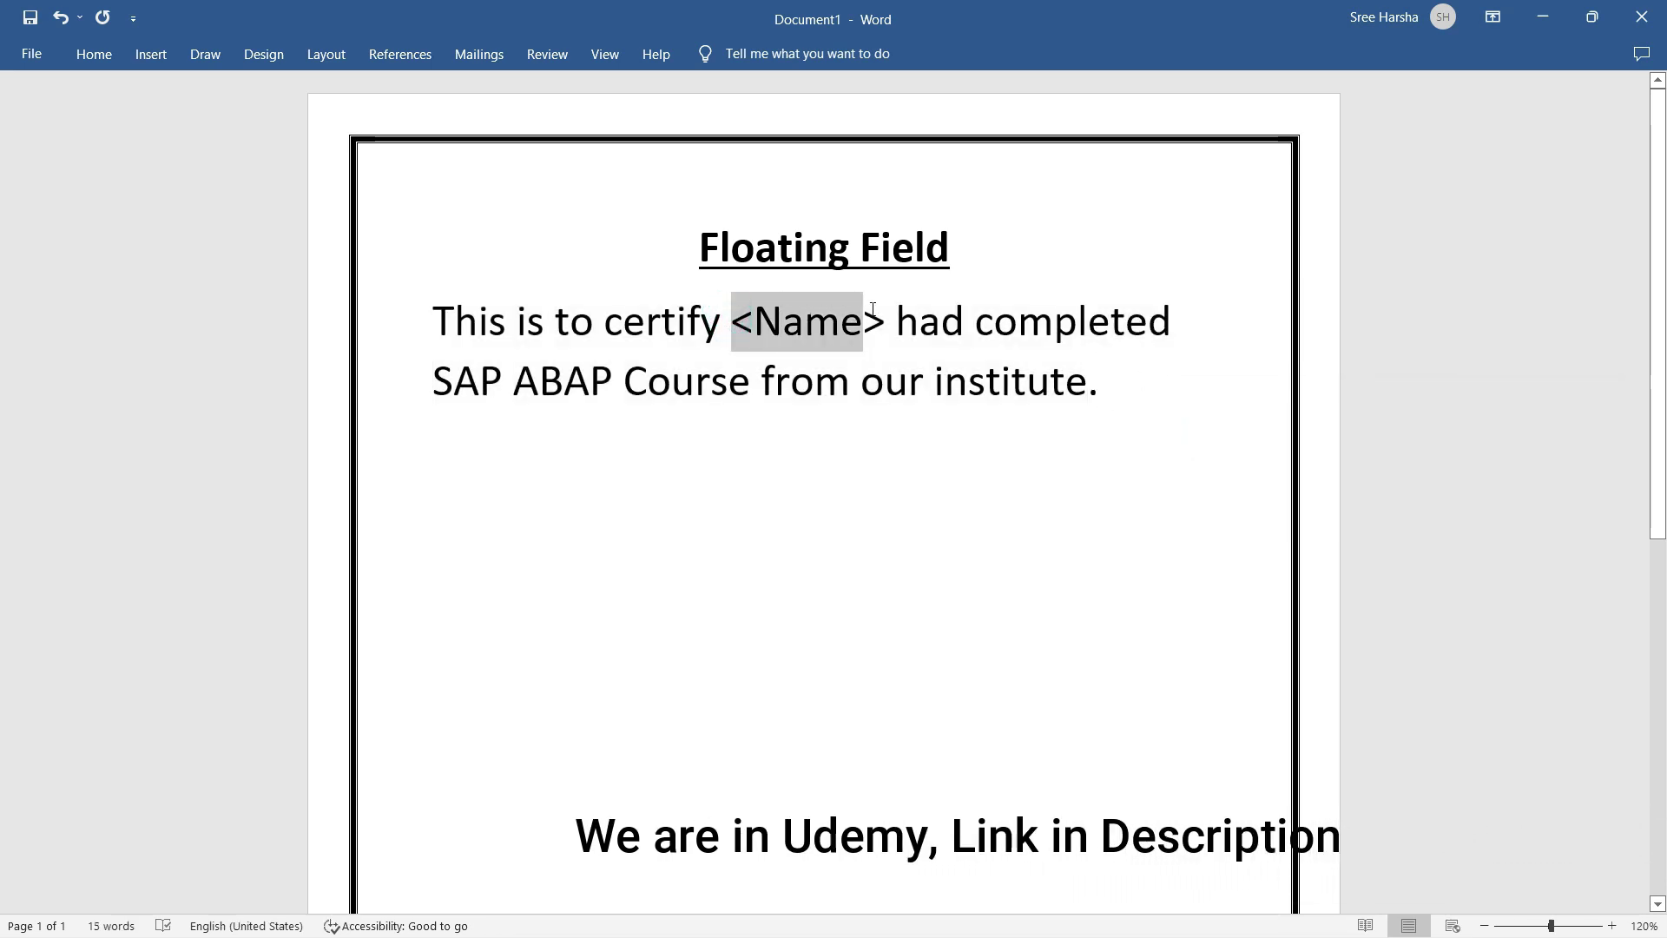
left_click(879, 318)
left_click(860, 357)
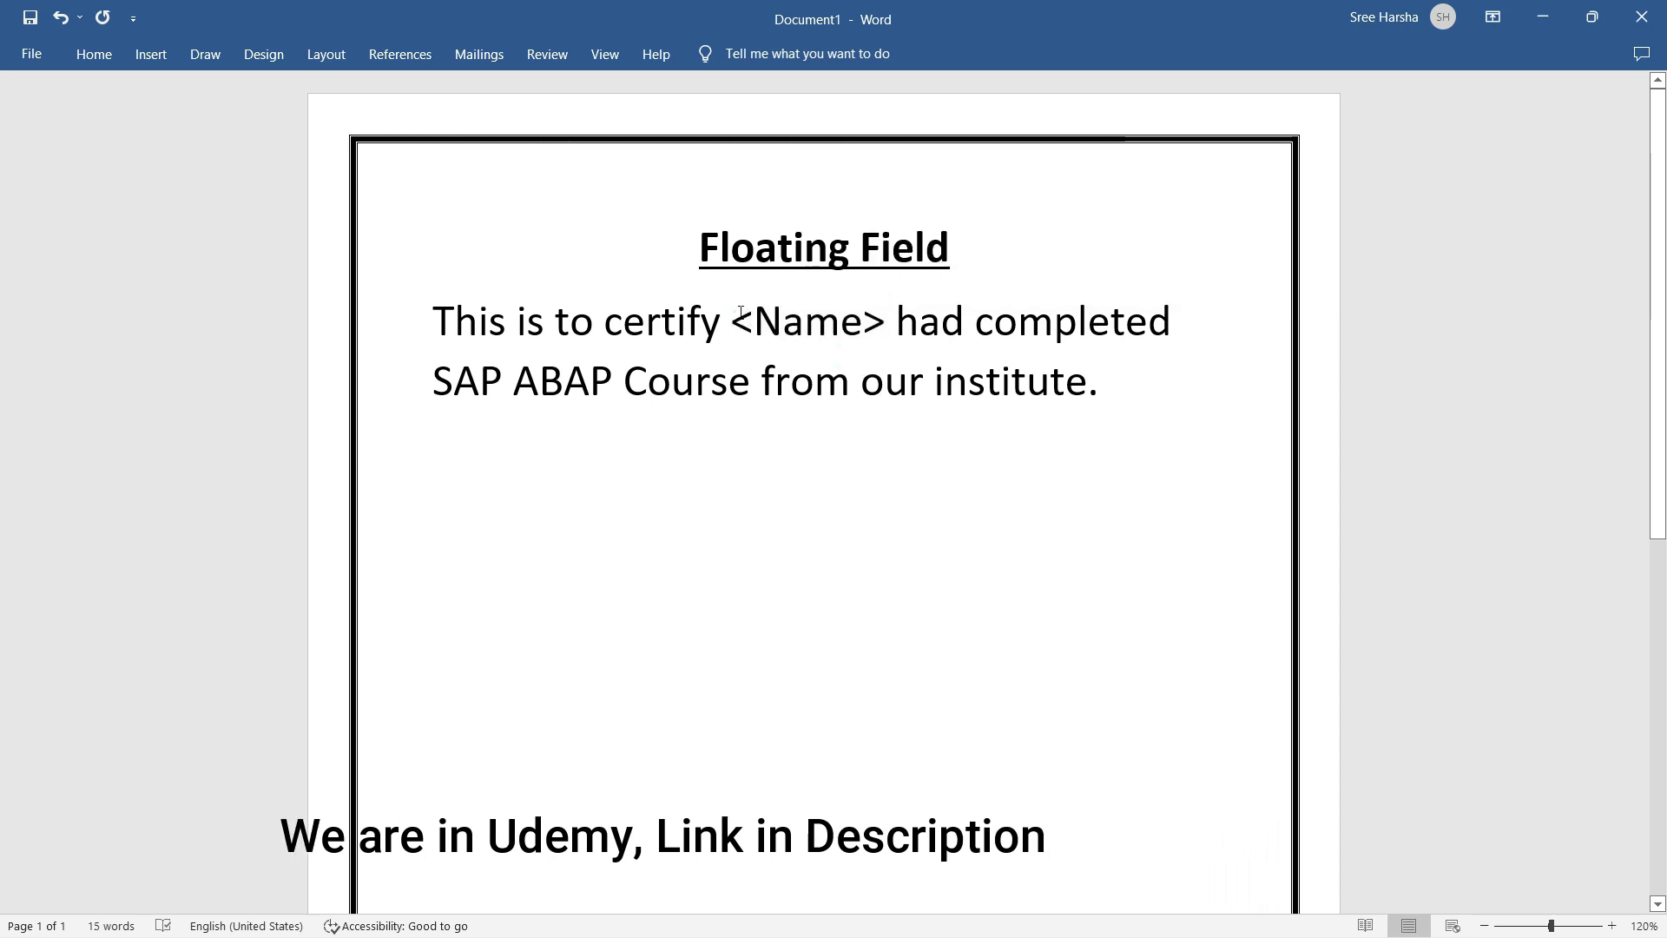
left_click(733, 311)
double_click(790, 326)
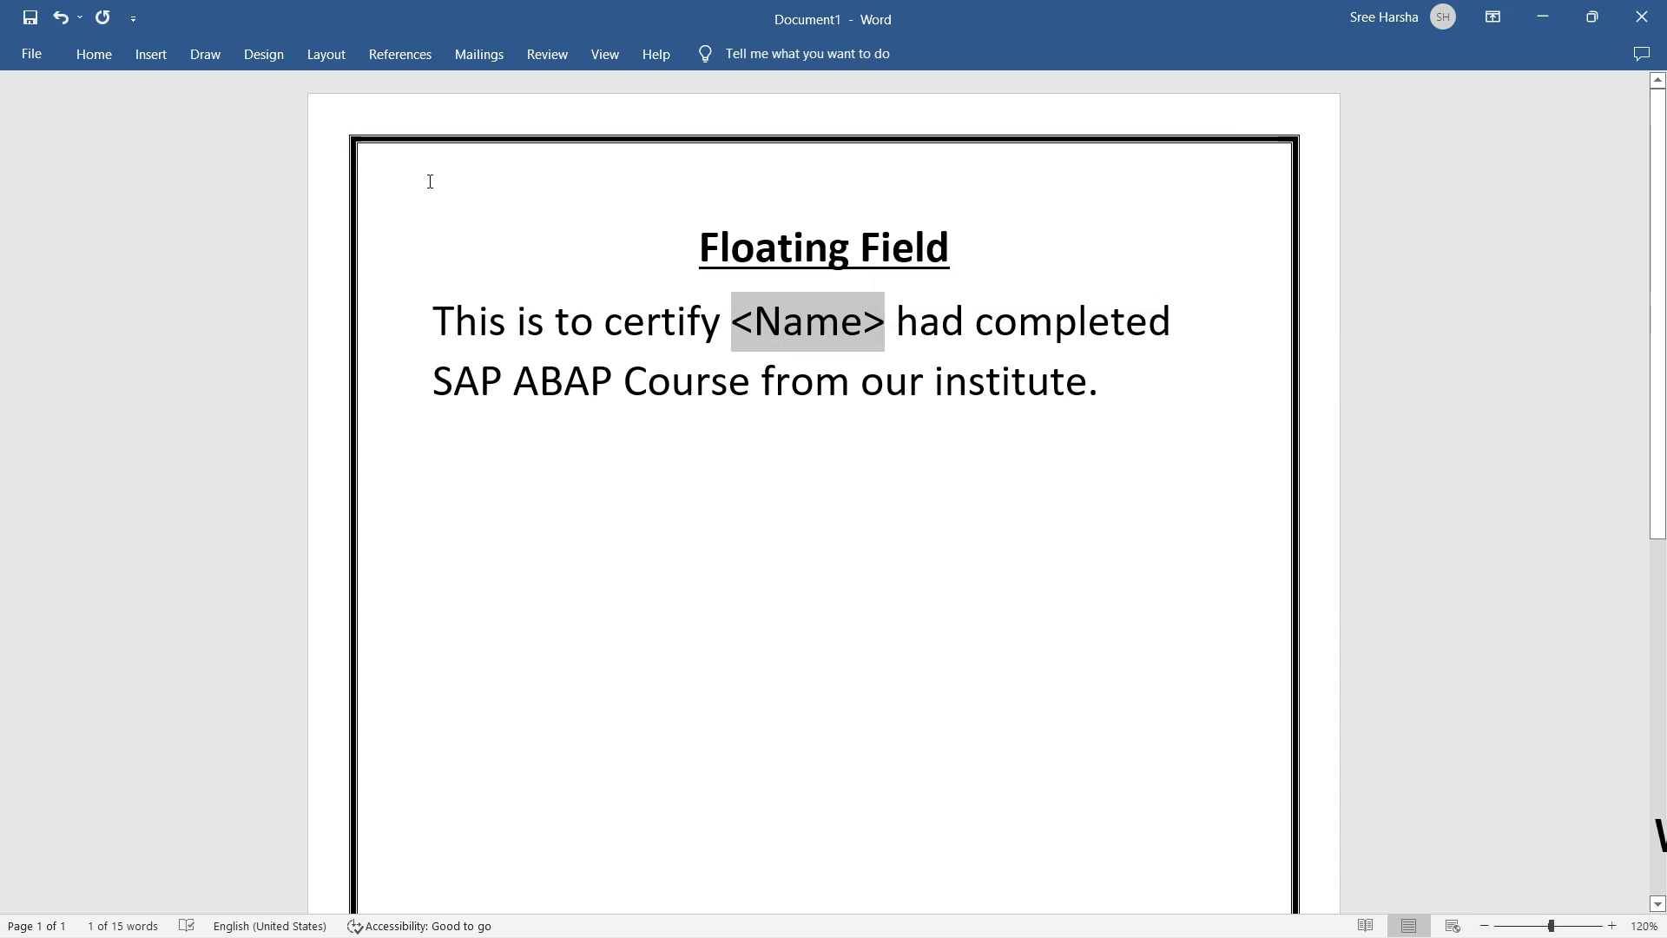
left_click(669, 382)
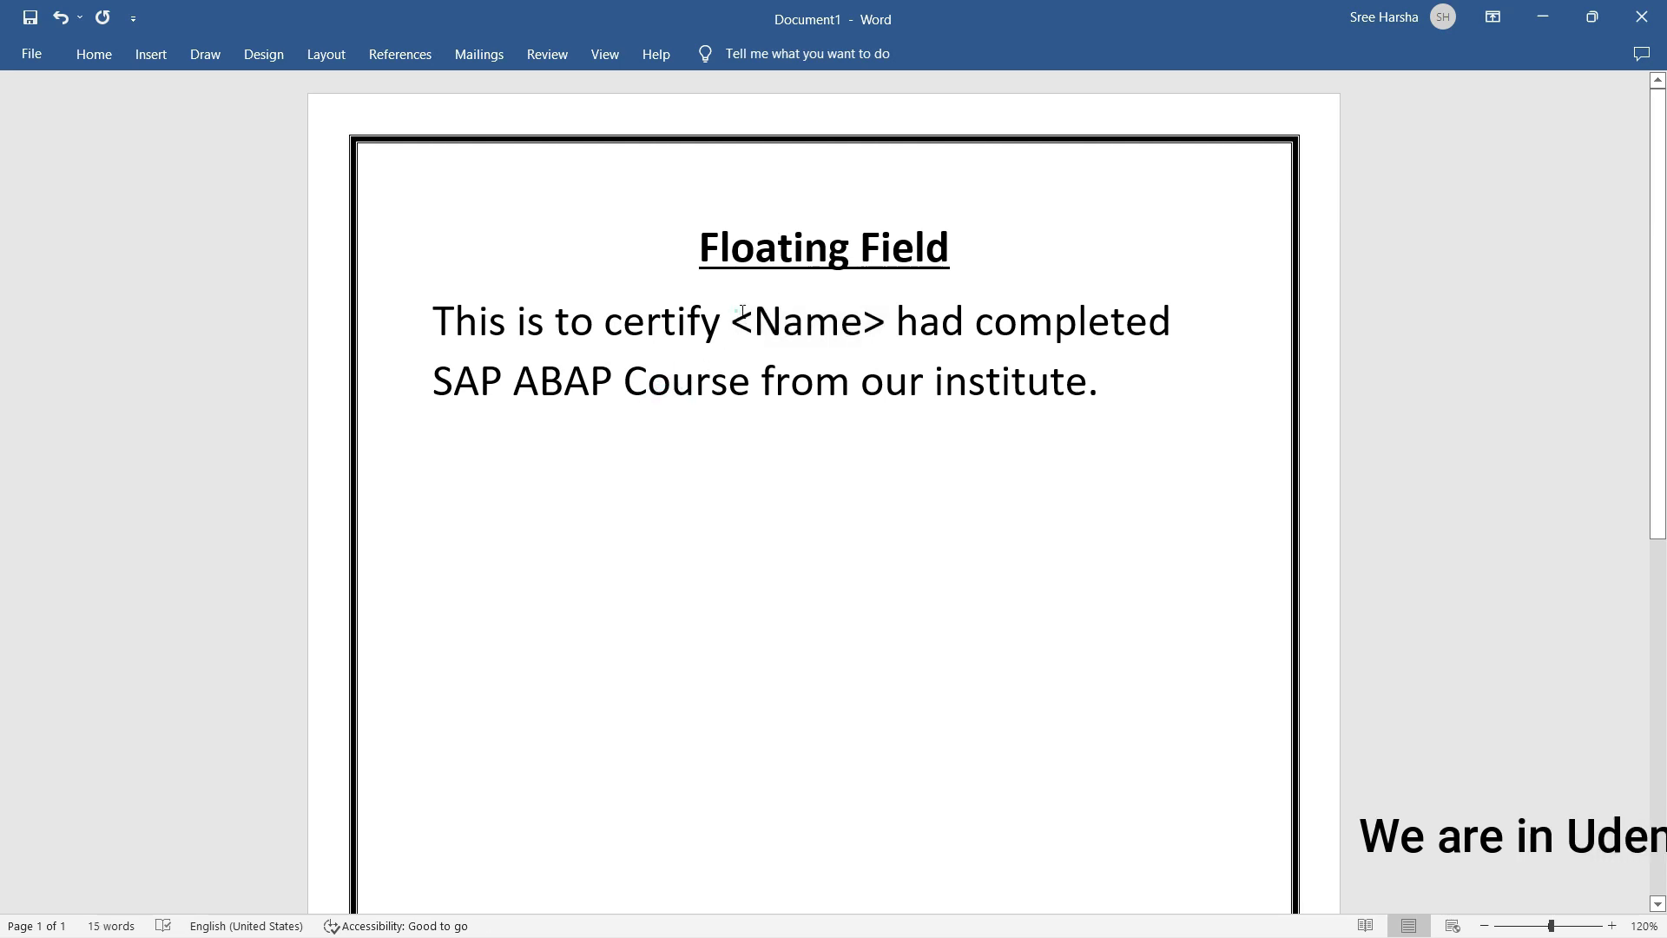
left_click_drag(432, 283, 1132, 392)
left_click(1149, 399)
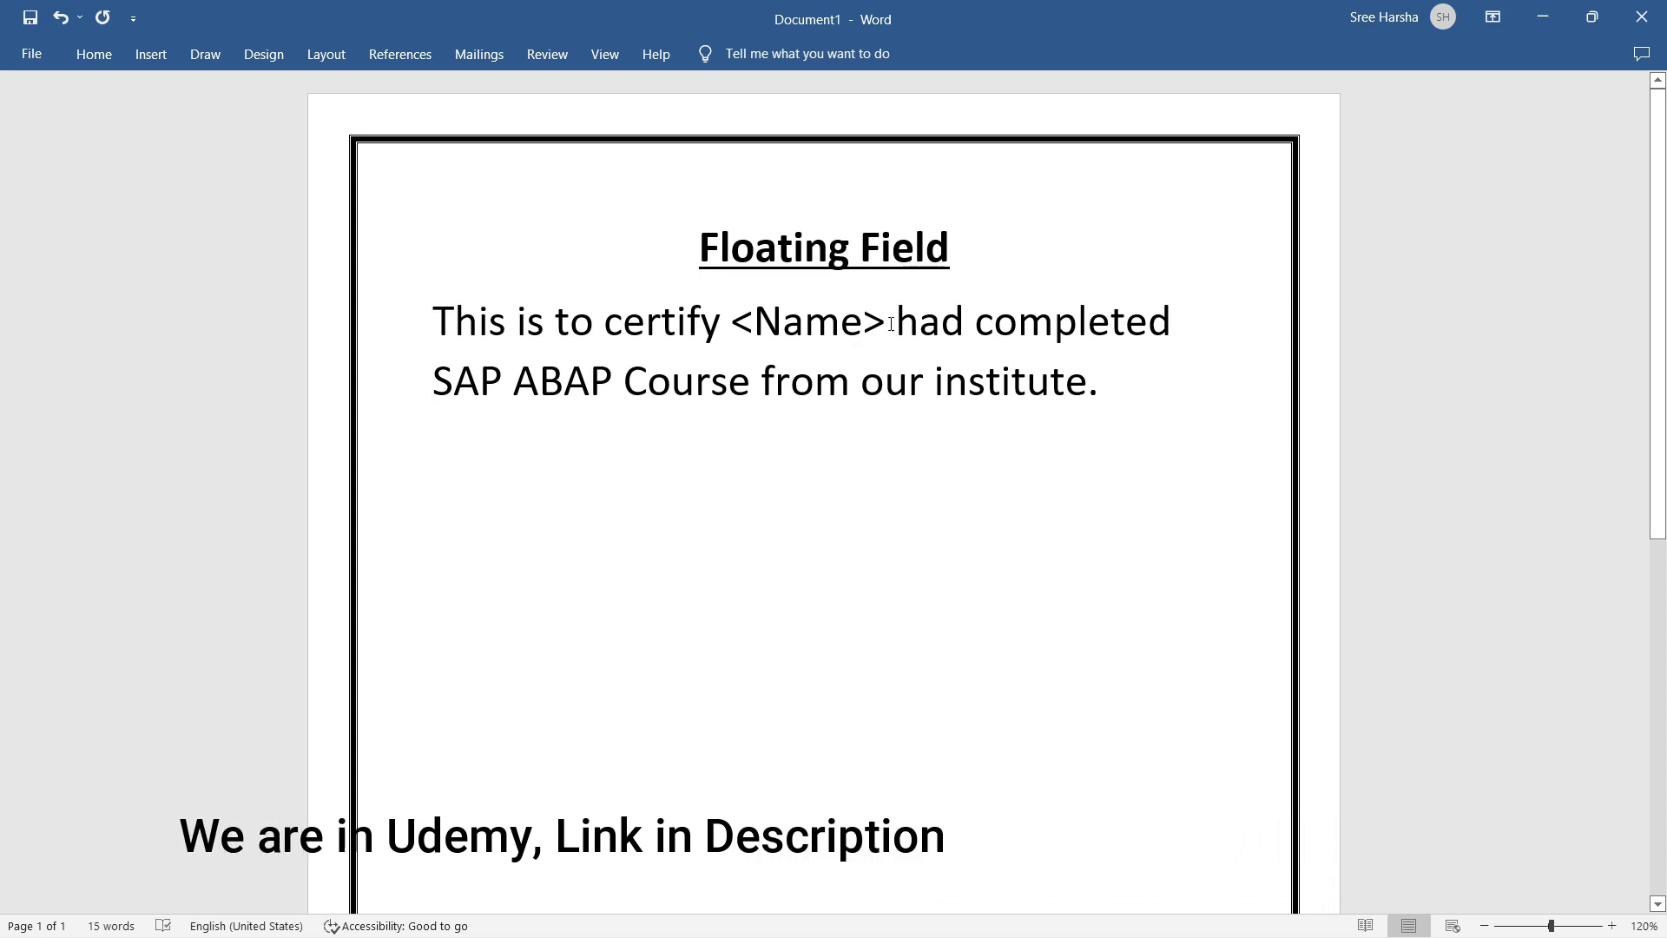
left_click_drag(961, 251, 713, 255)
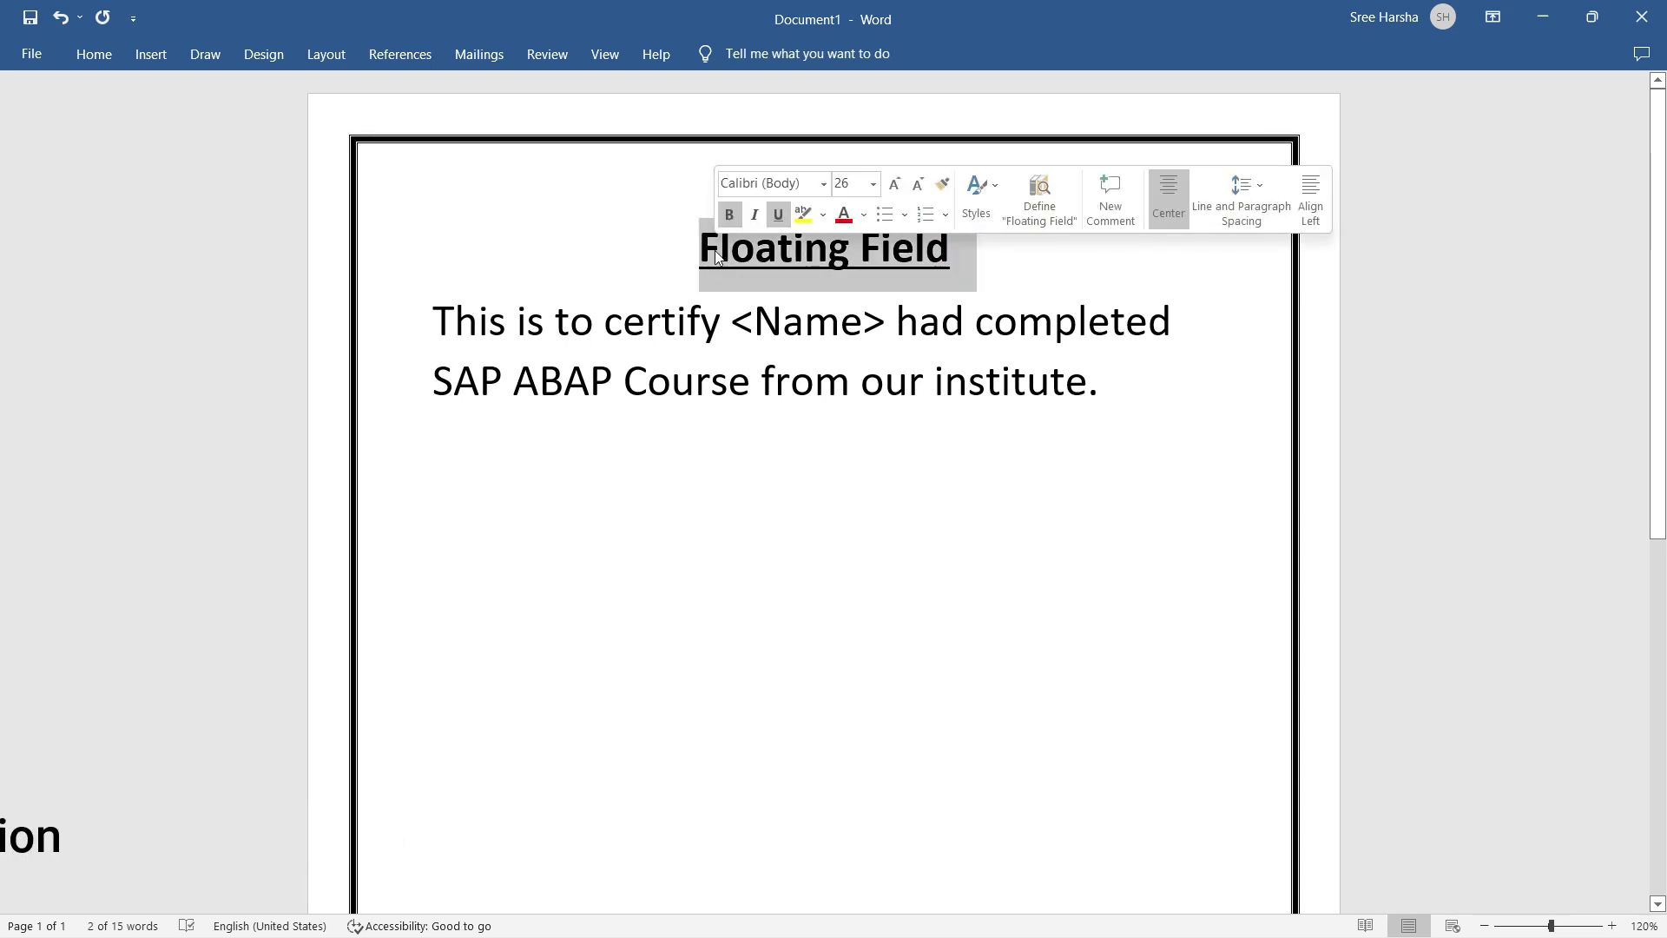
Step: In SAP's Form Builder (SFP), select Interface and enter the name zform_interface2
key("alt+Tab")
key("alt+Tab")
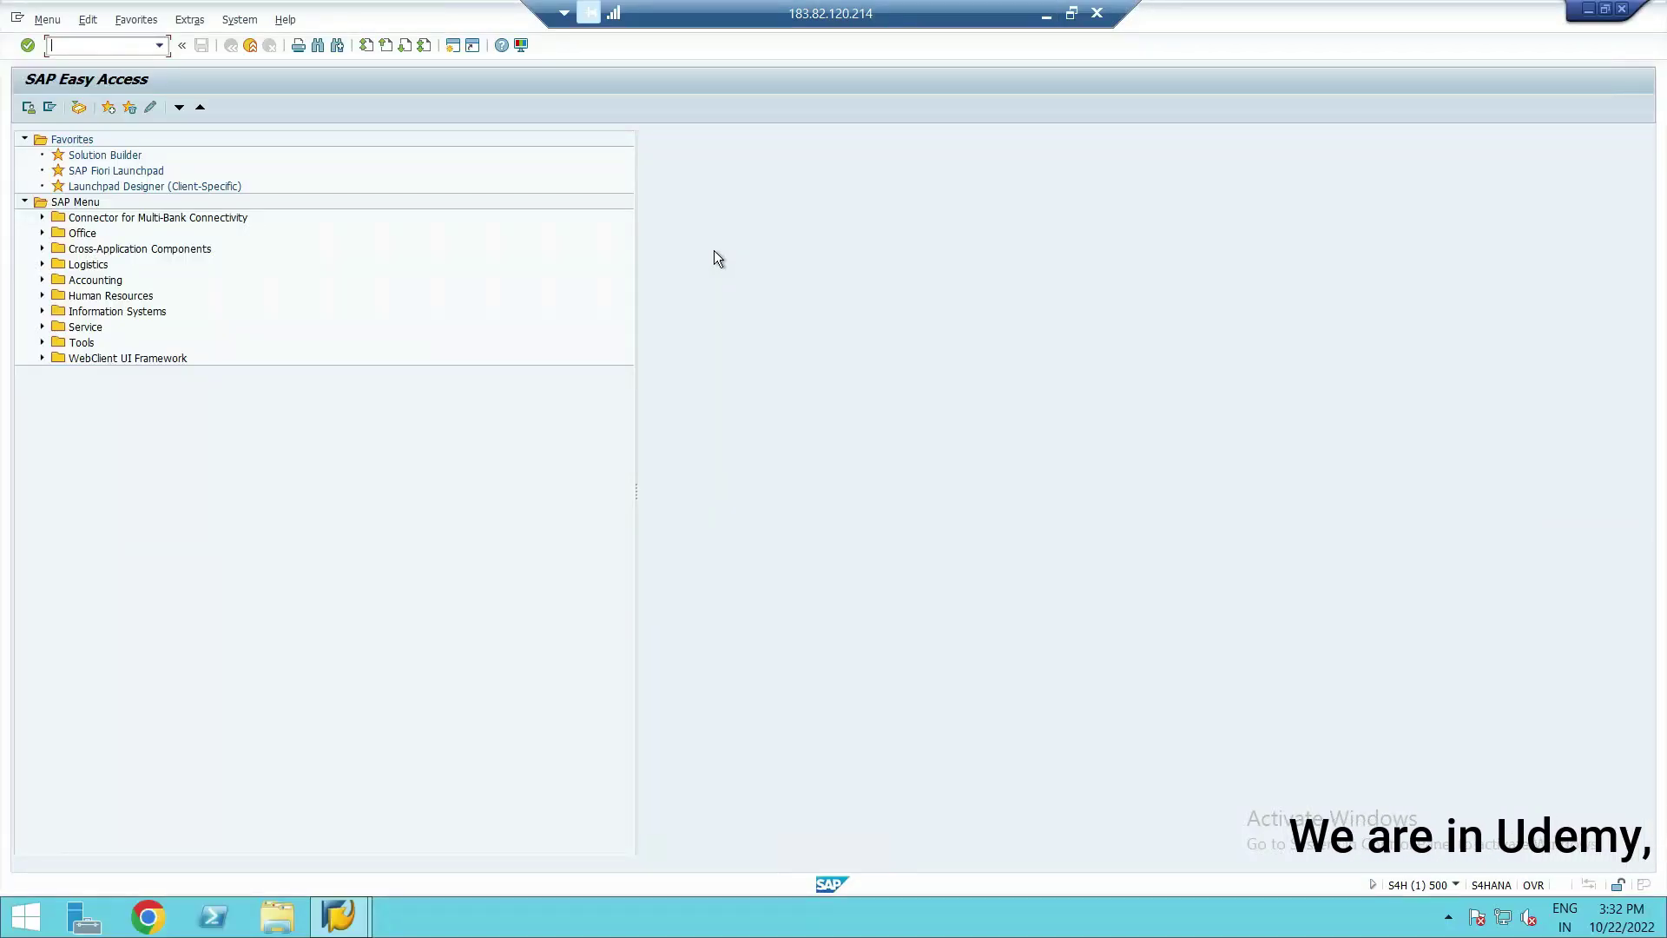
left_click(160, 45)
left_click(98, 49)
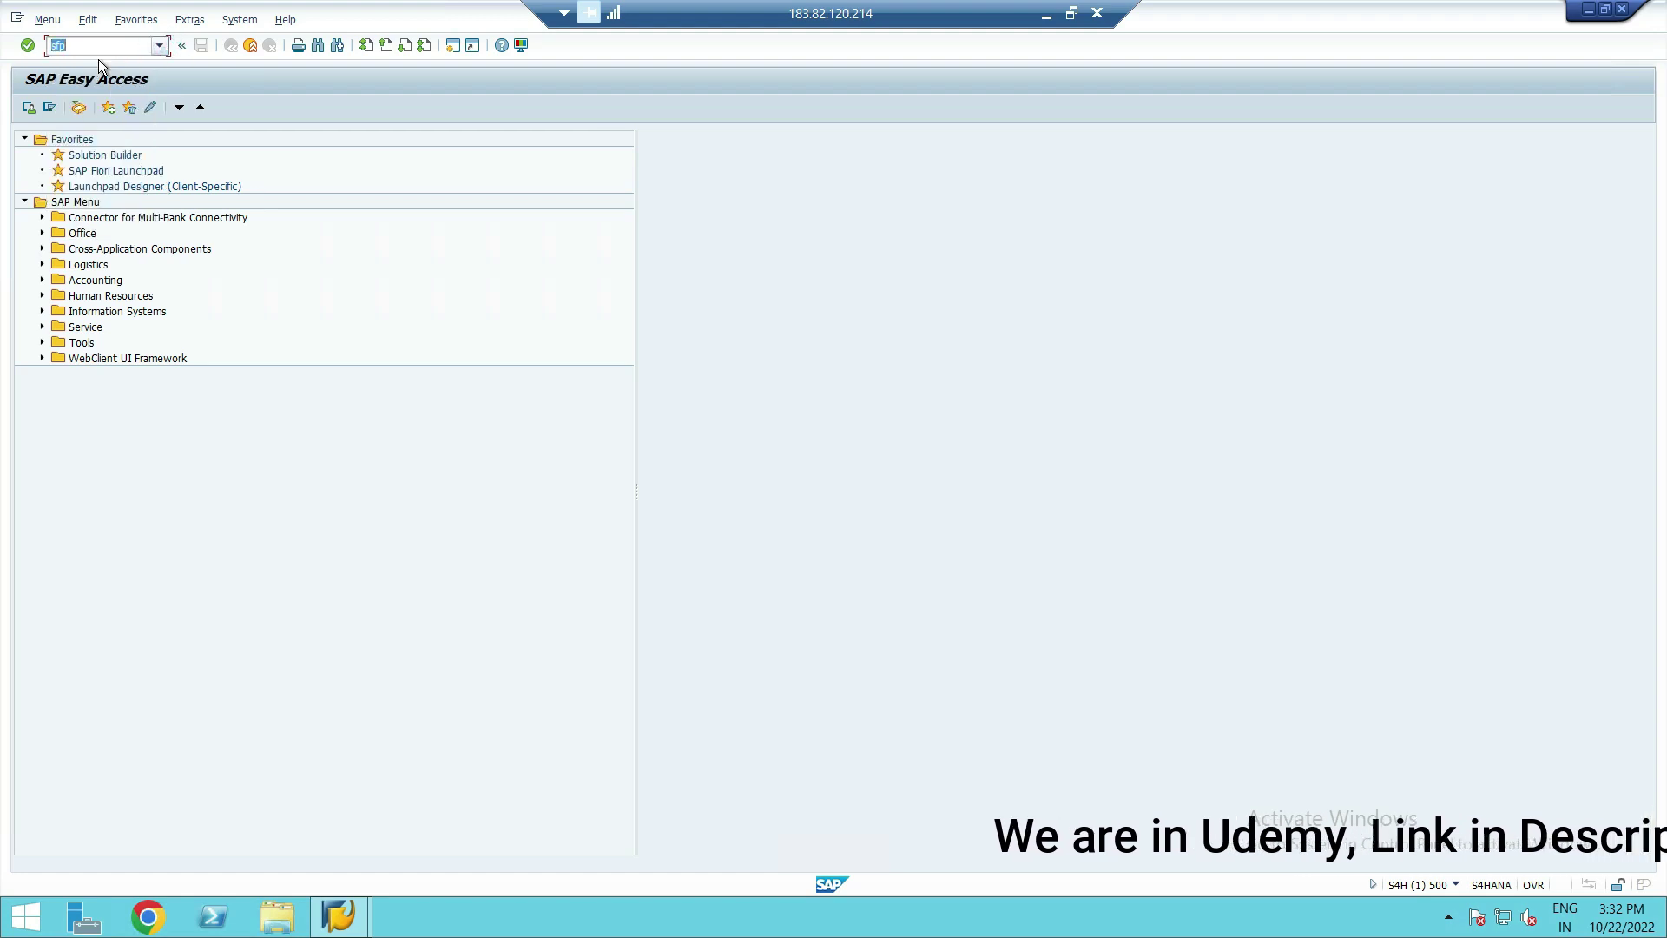
left_click(61, 198)
key("Delete")
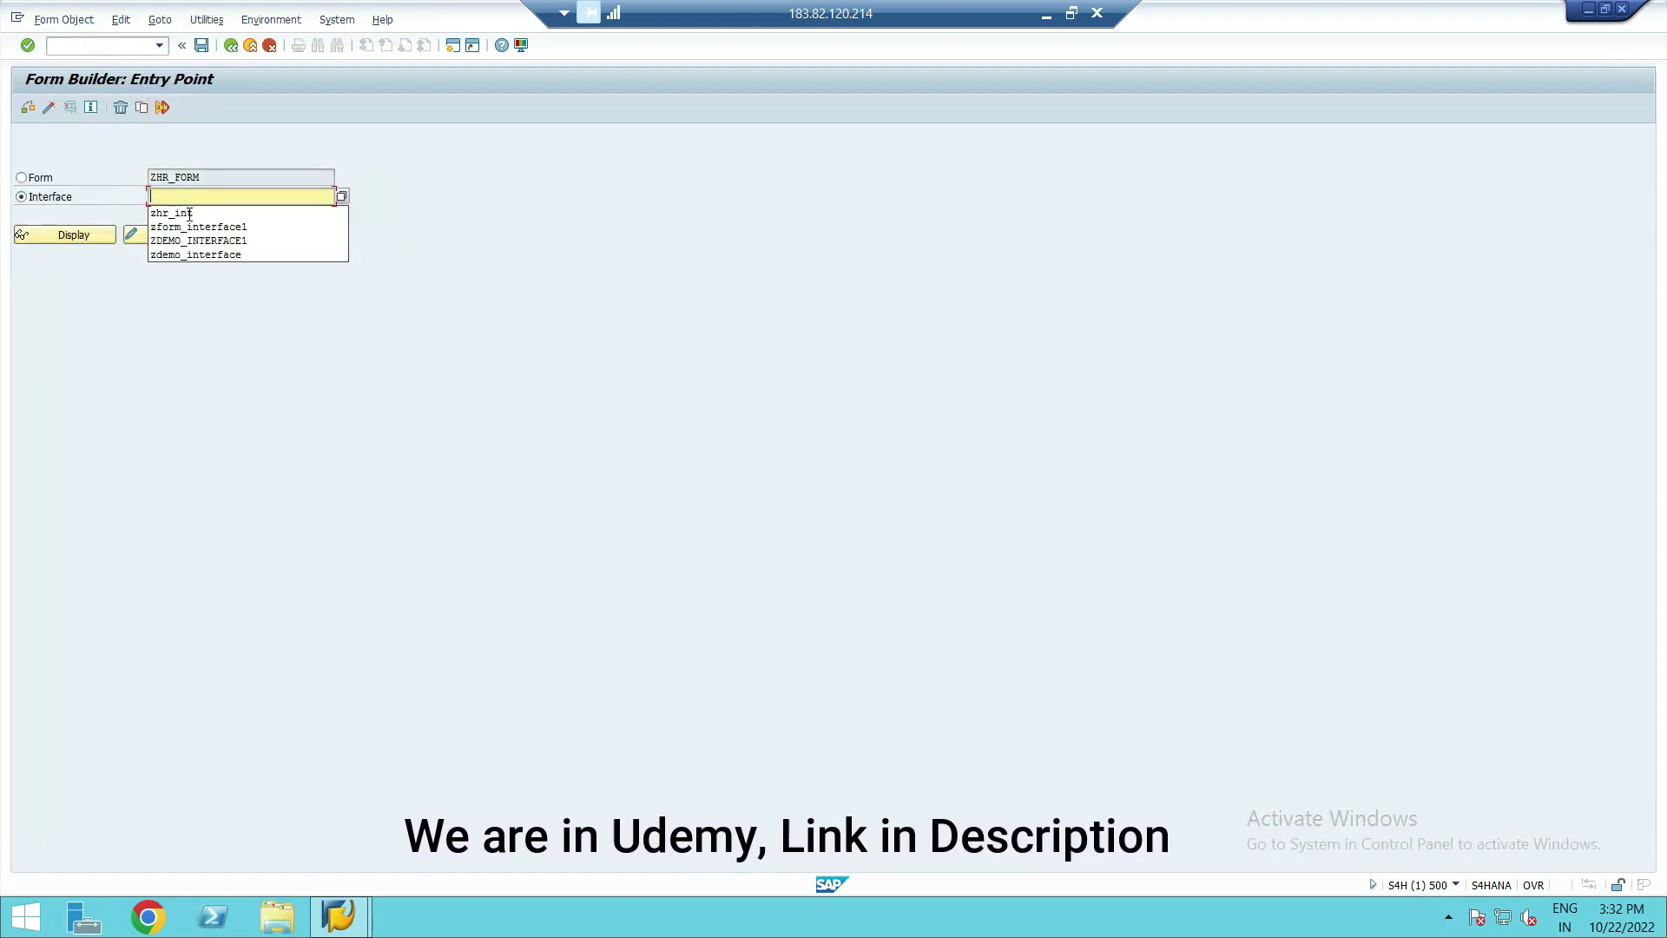
type("zform_interface2")
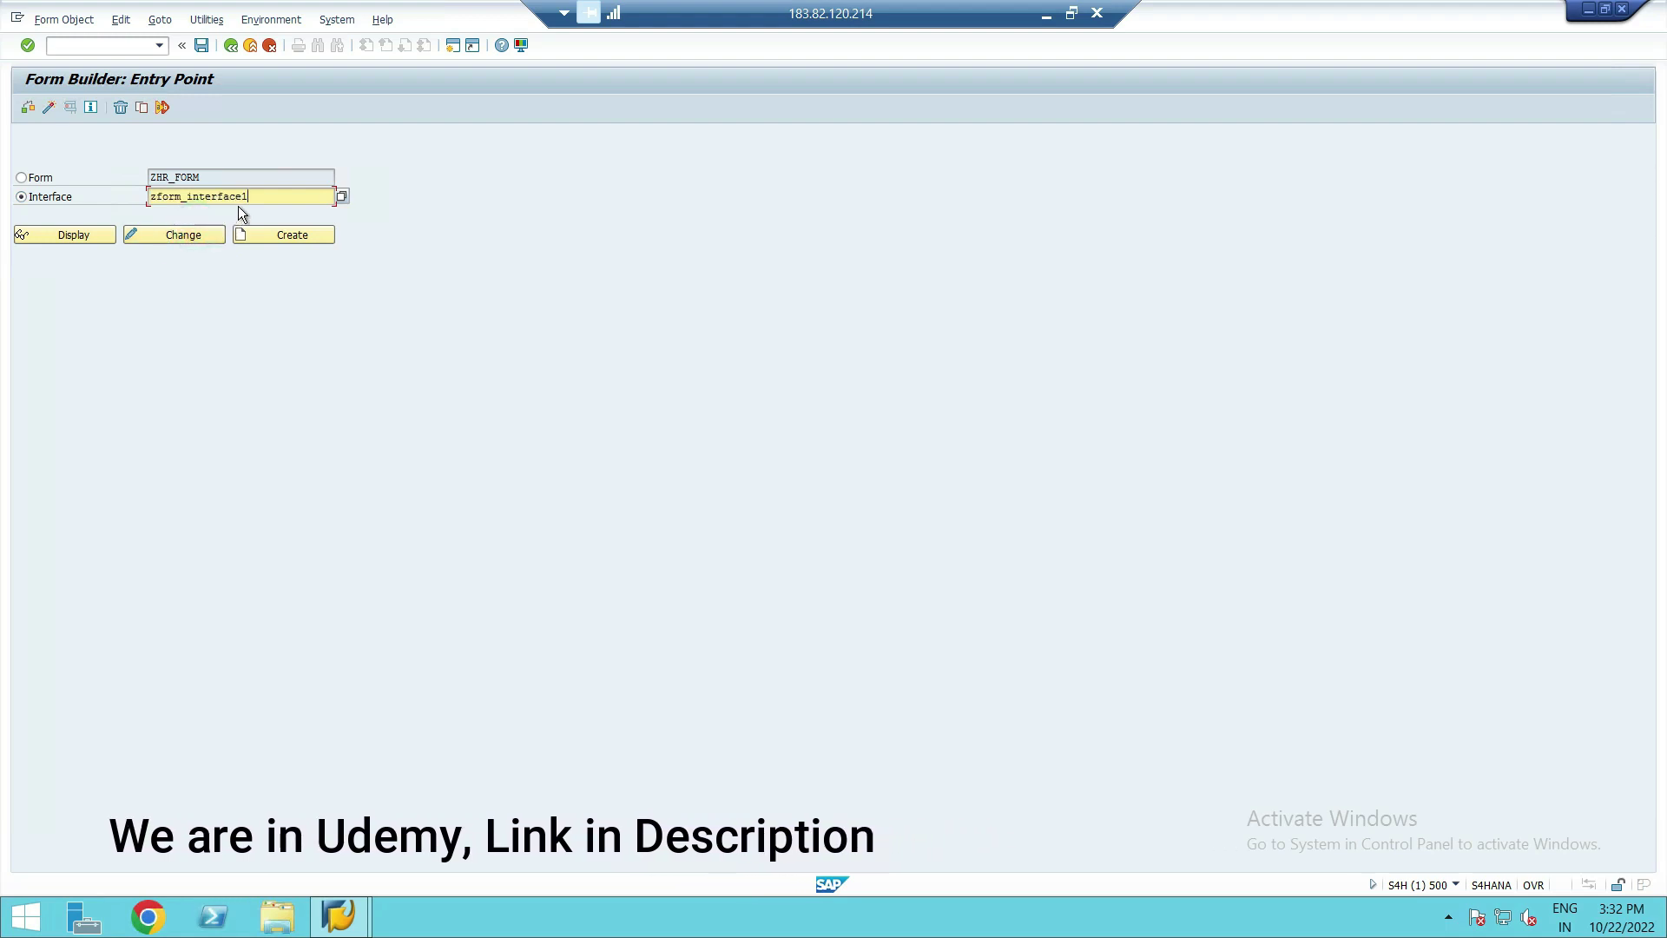
Step: Create interface zform_interface2 with a description and save it as a local object
left_click(288, 237)
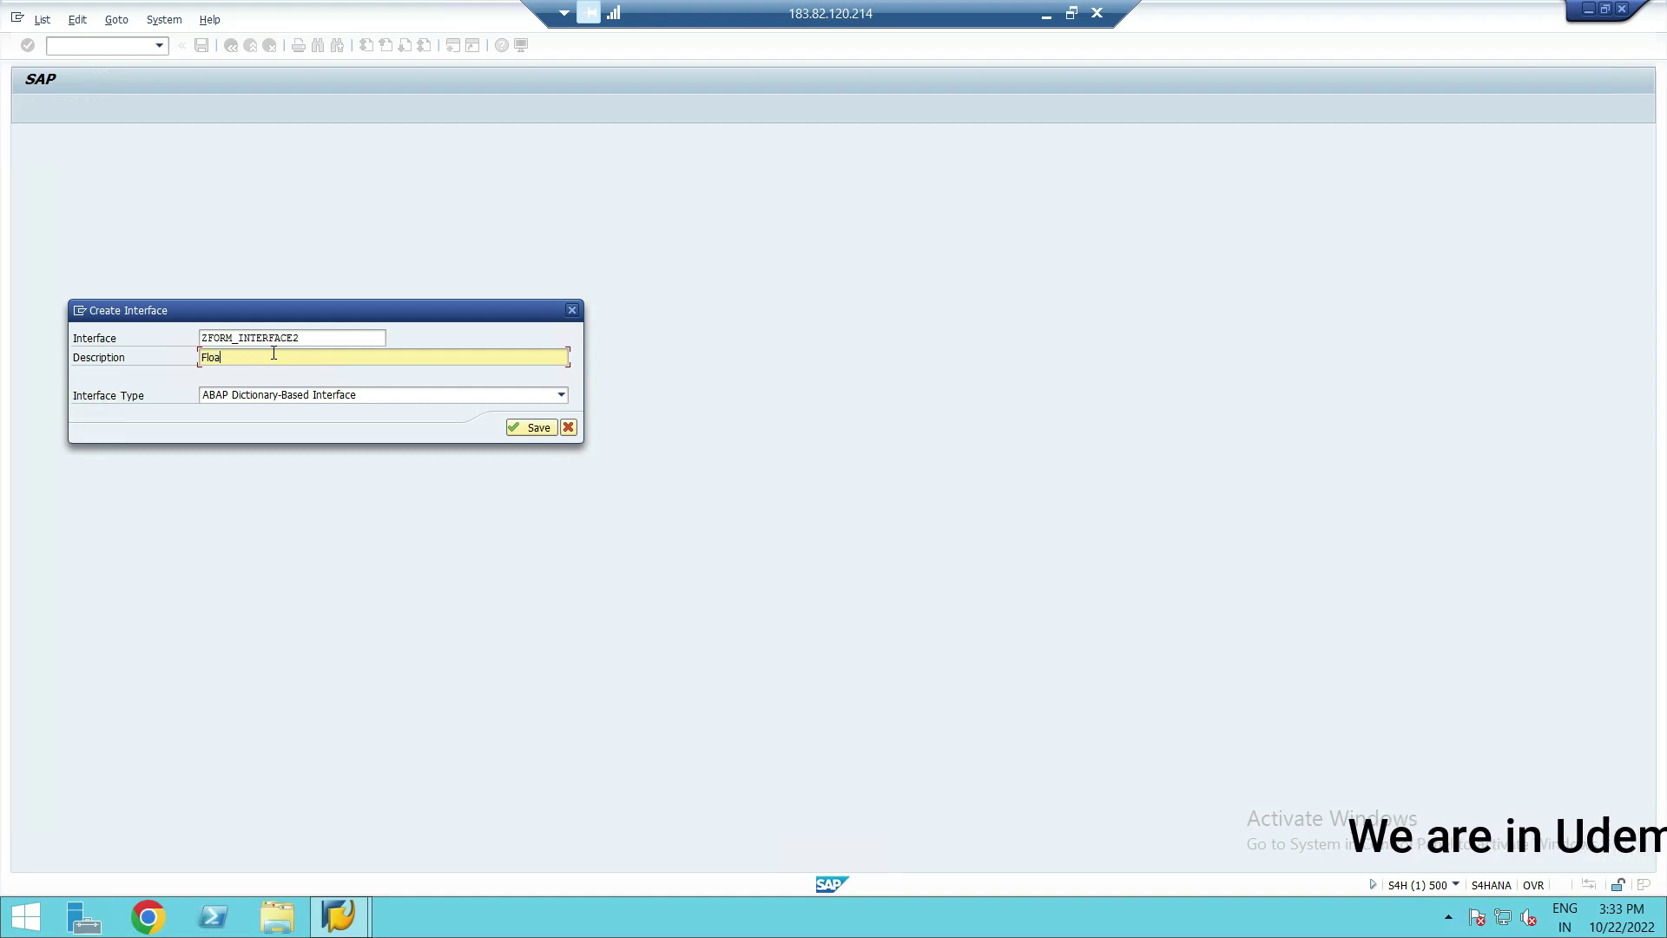
type("eld example")
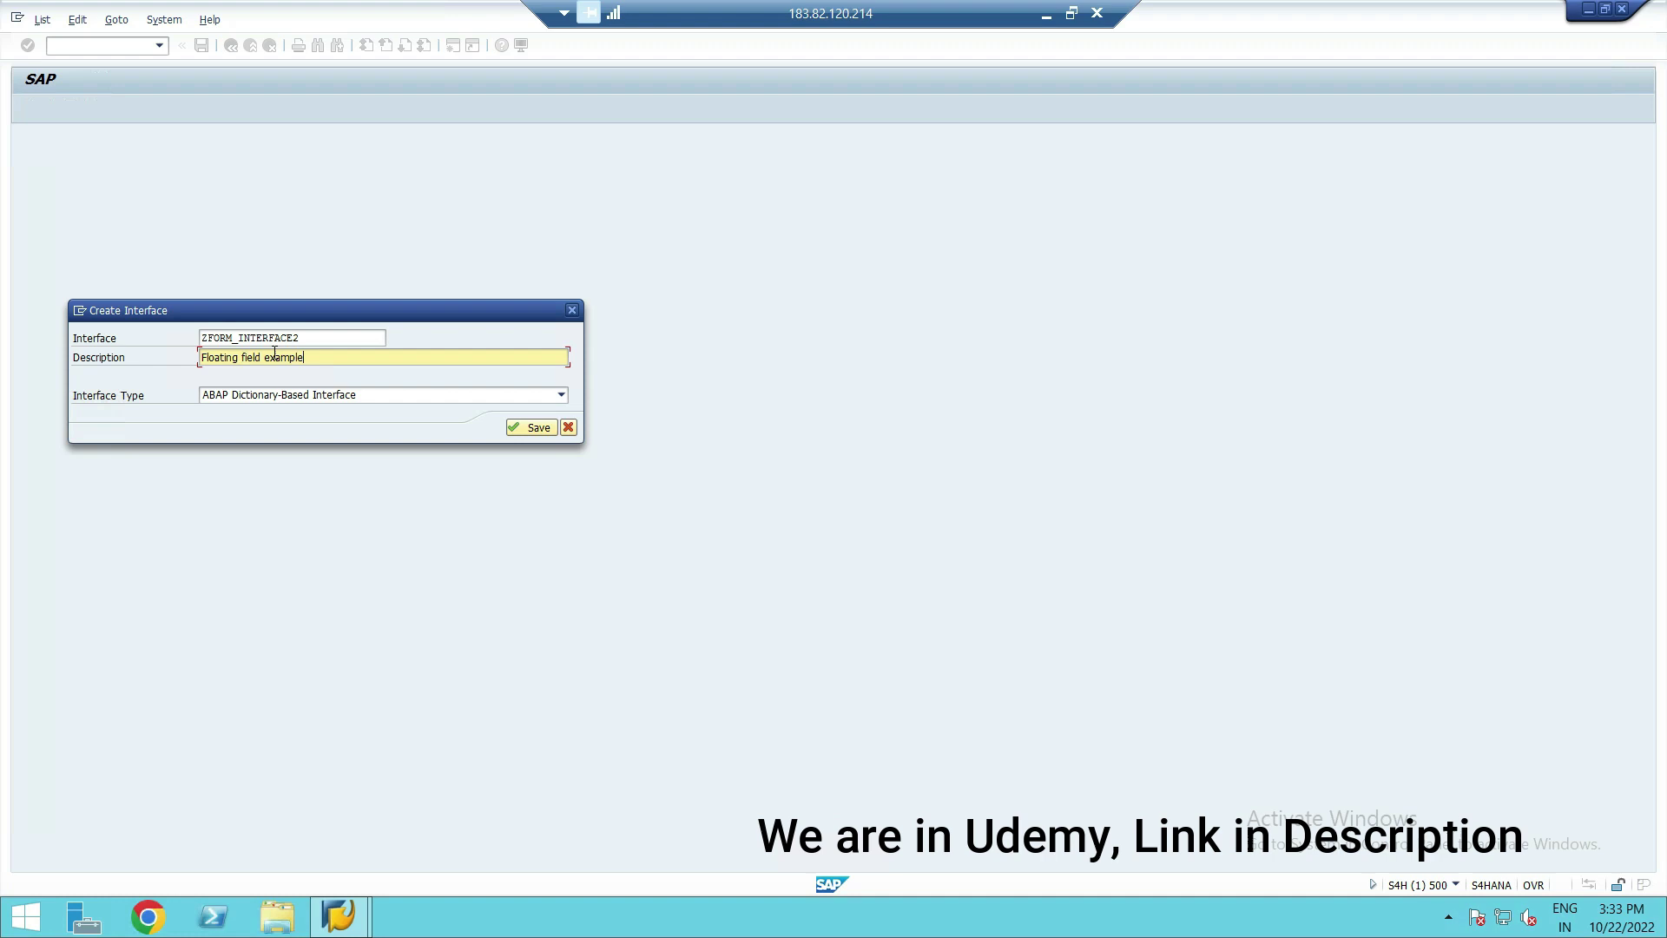
left_click(528, 428)
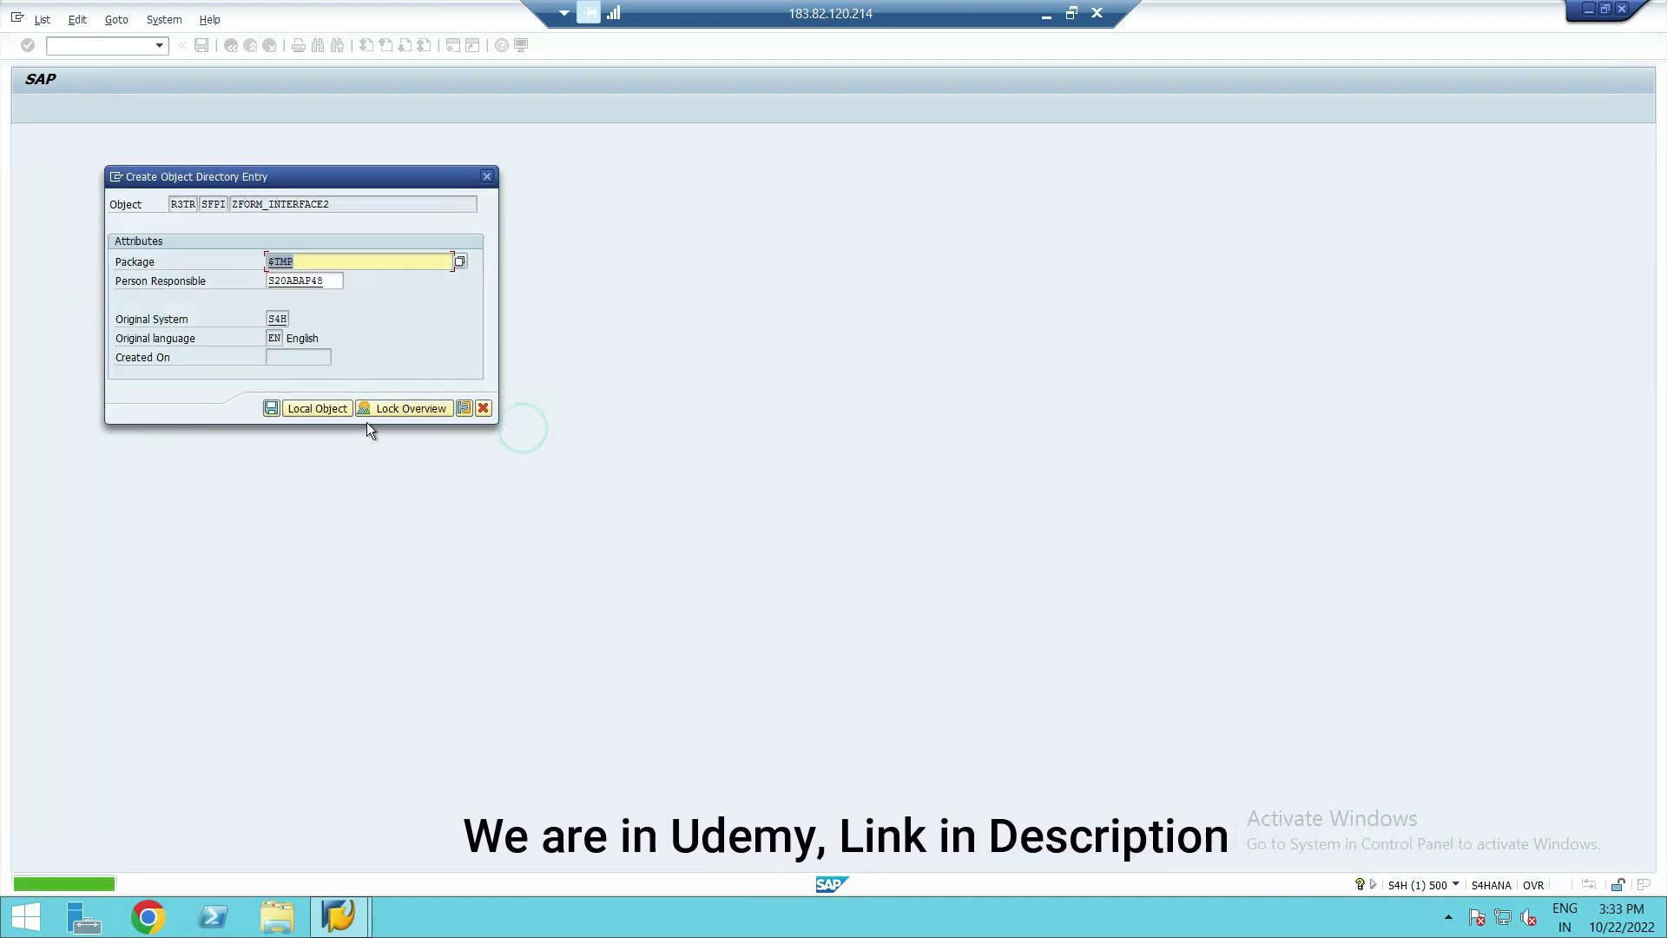
left_click(332, 406)
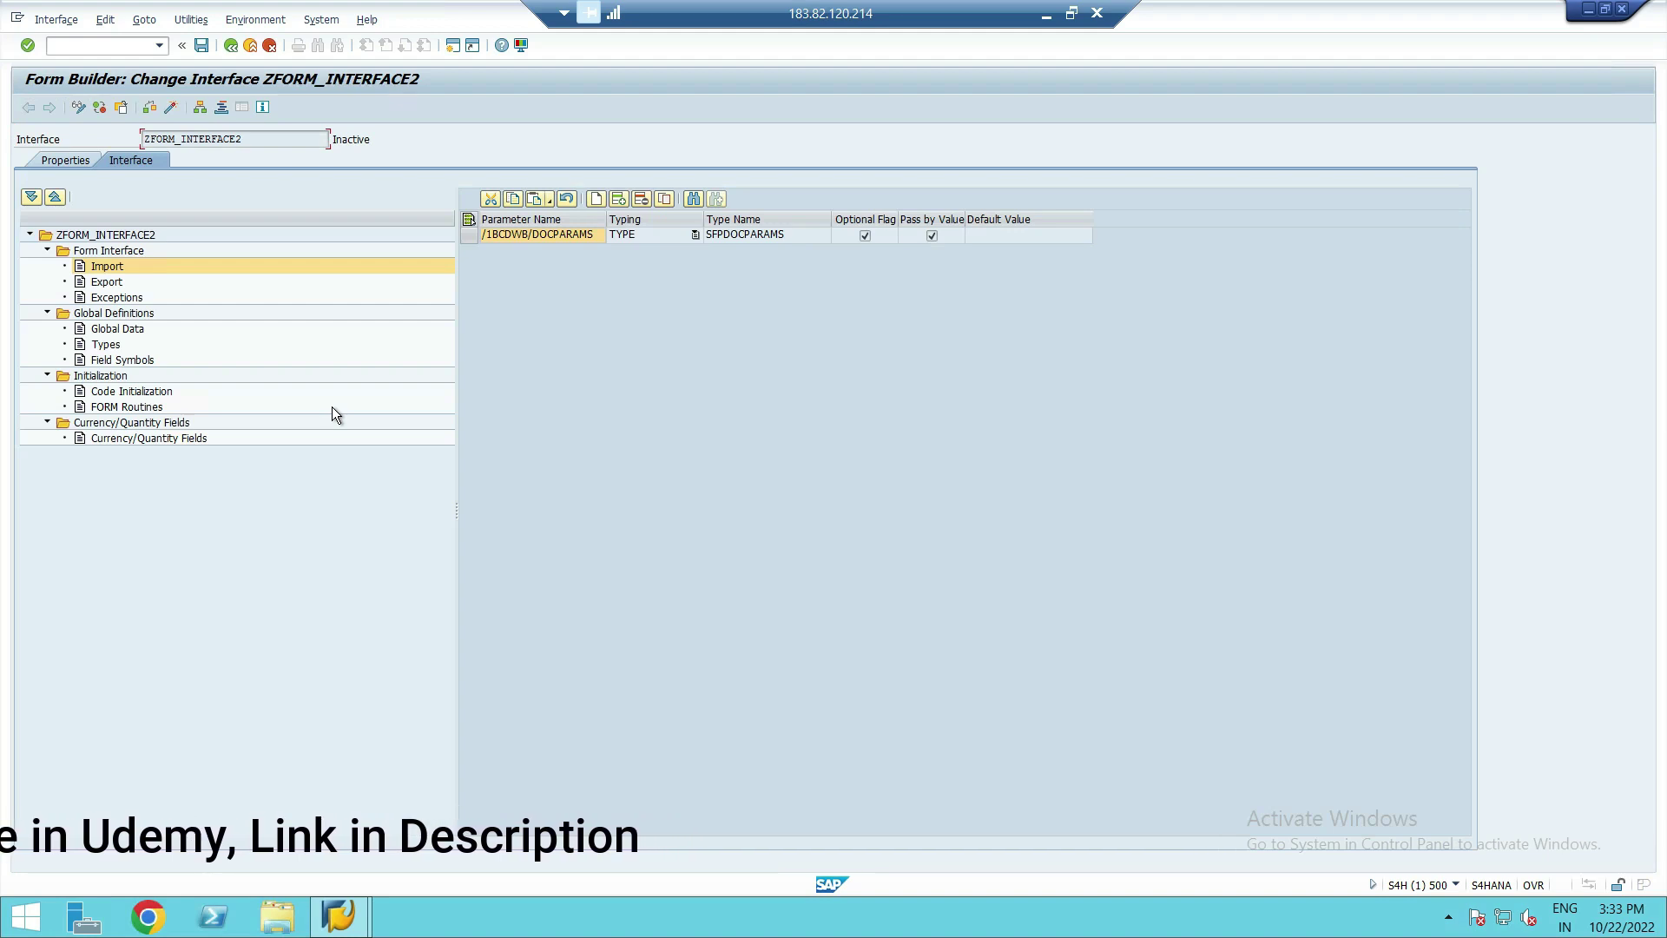
Step: Add optional import parameter IV_NAME of TYPE STRING and activate the interface
left_click(111, 267)
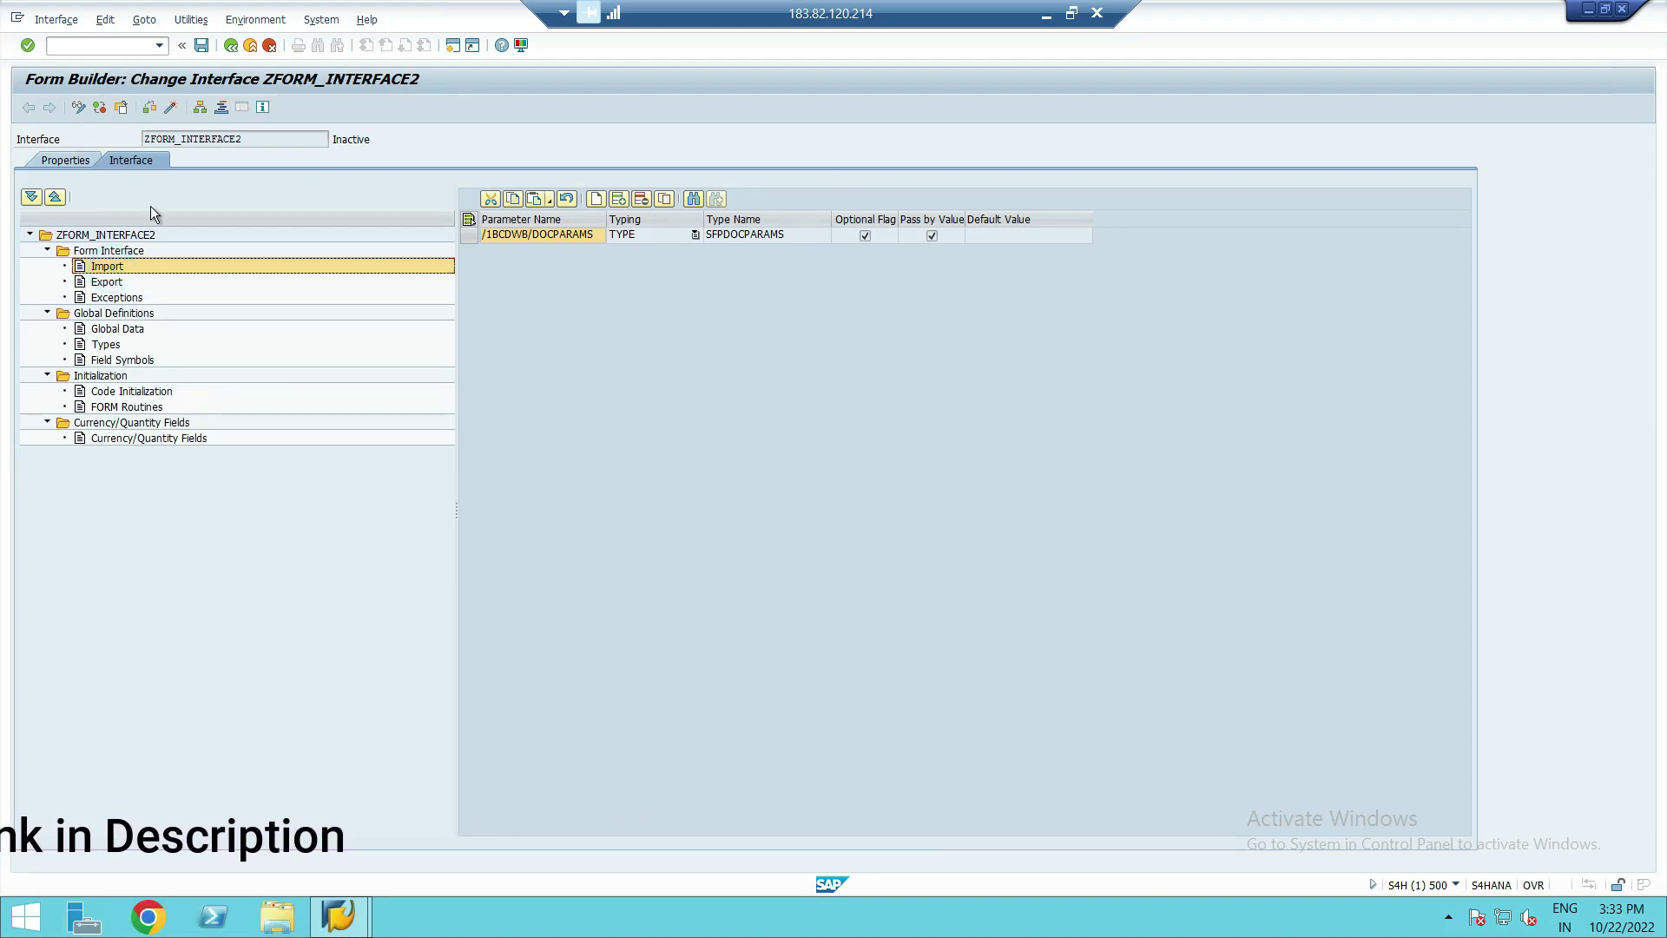
left_click(595, 200)
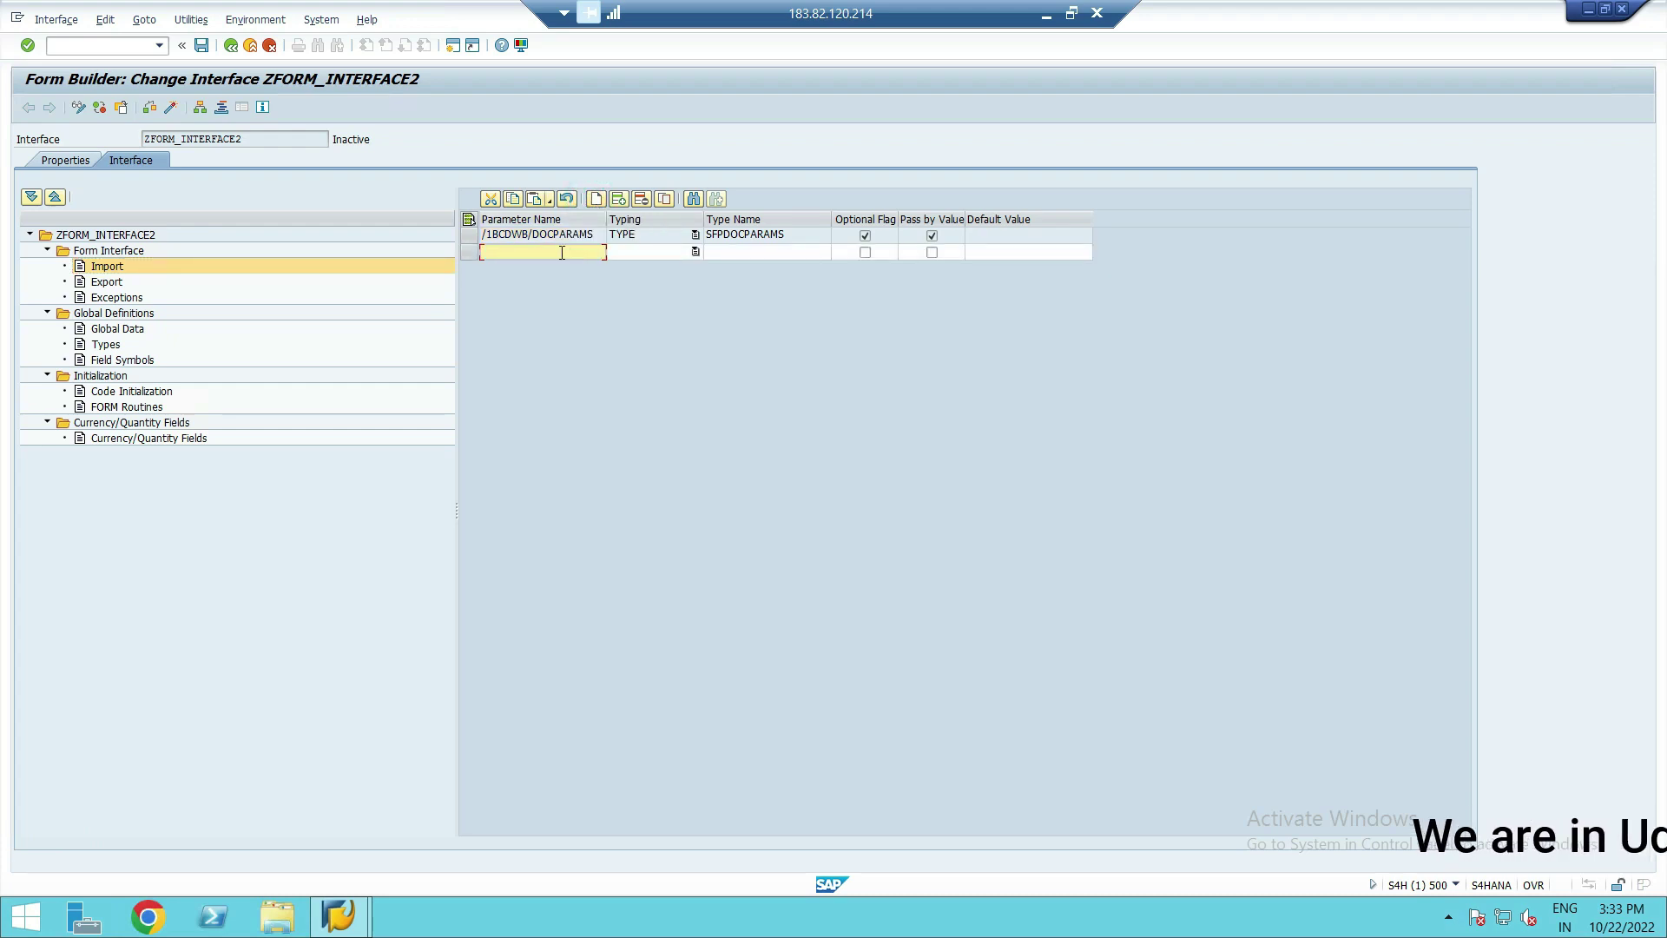
type("IV_NAME")
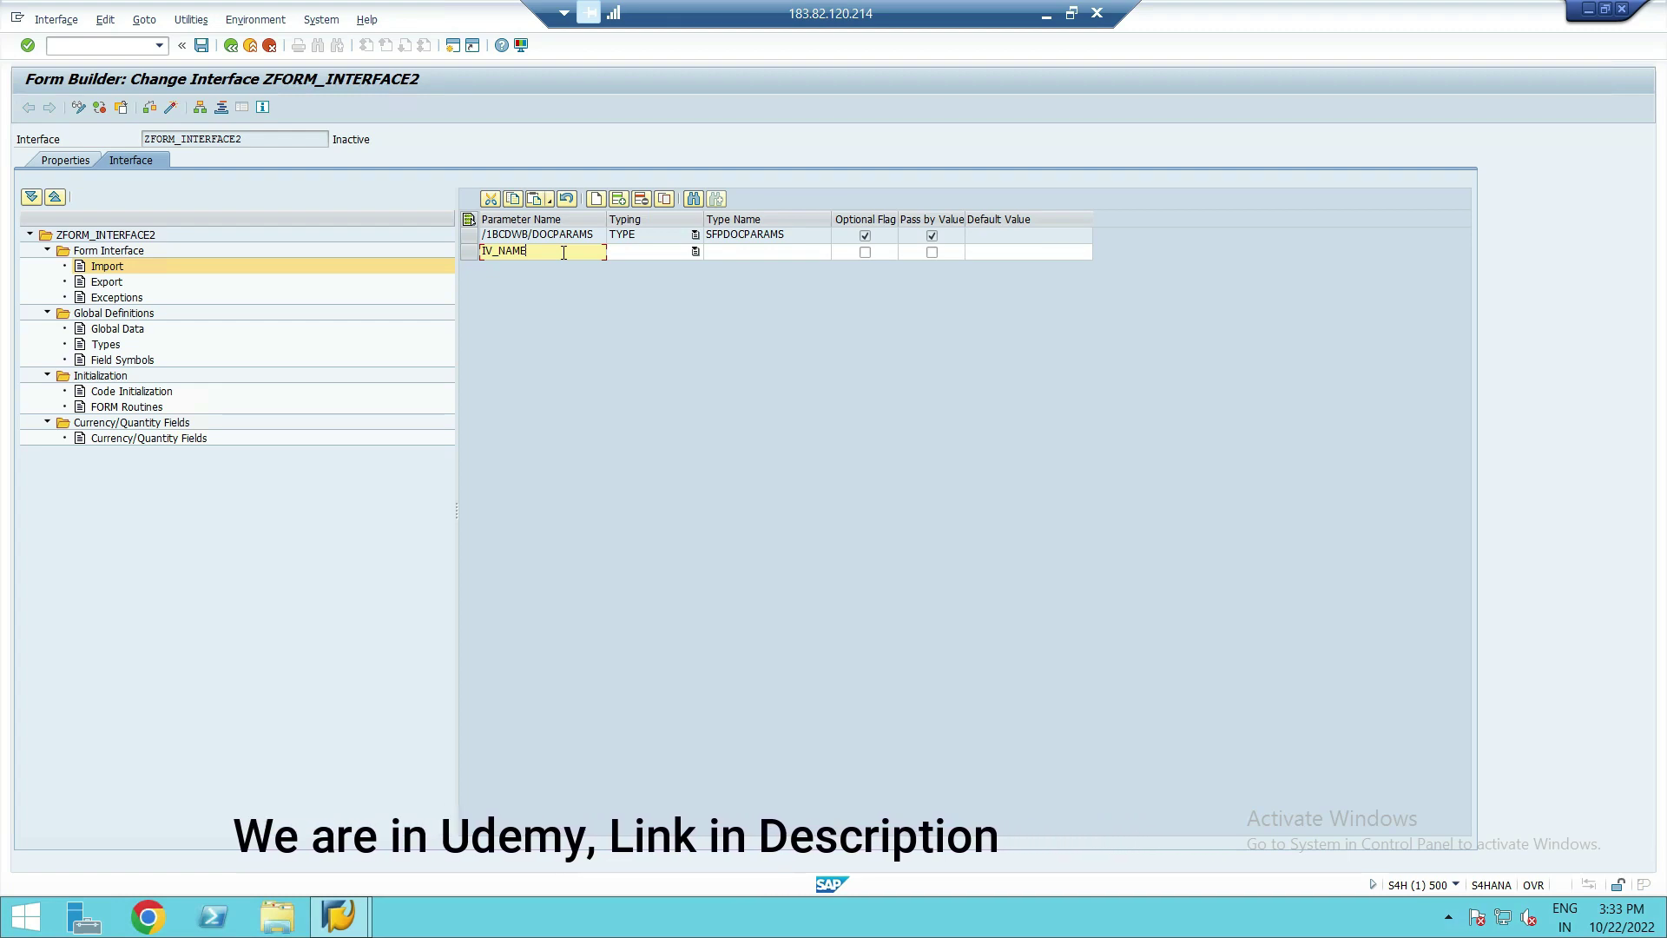
left_click(690, 250)
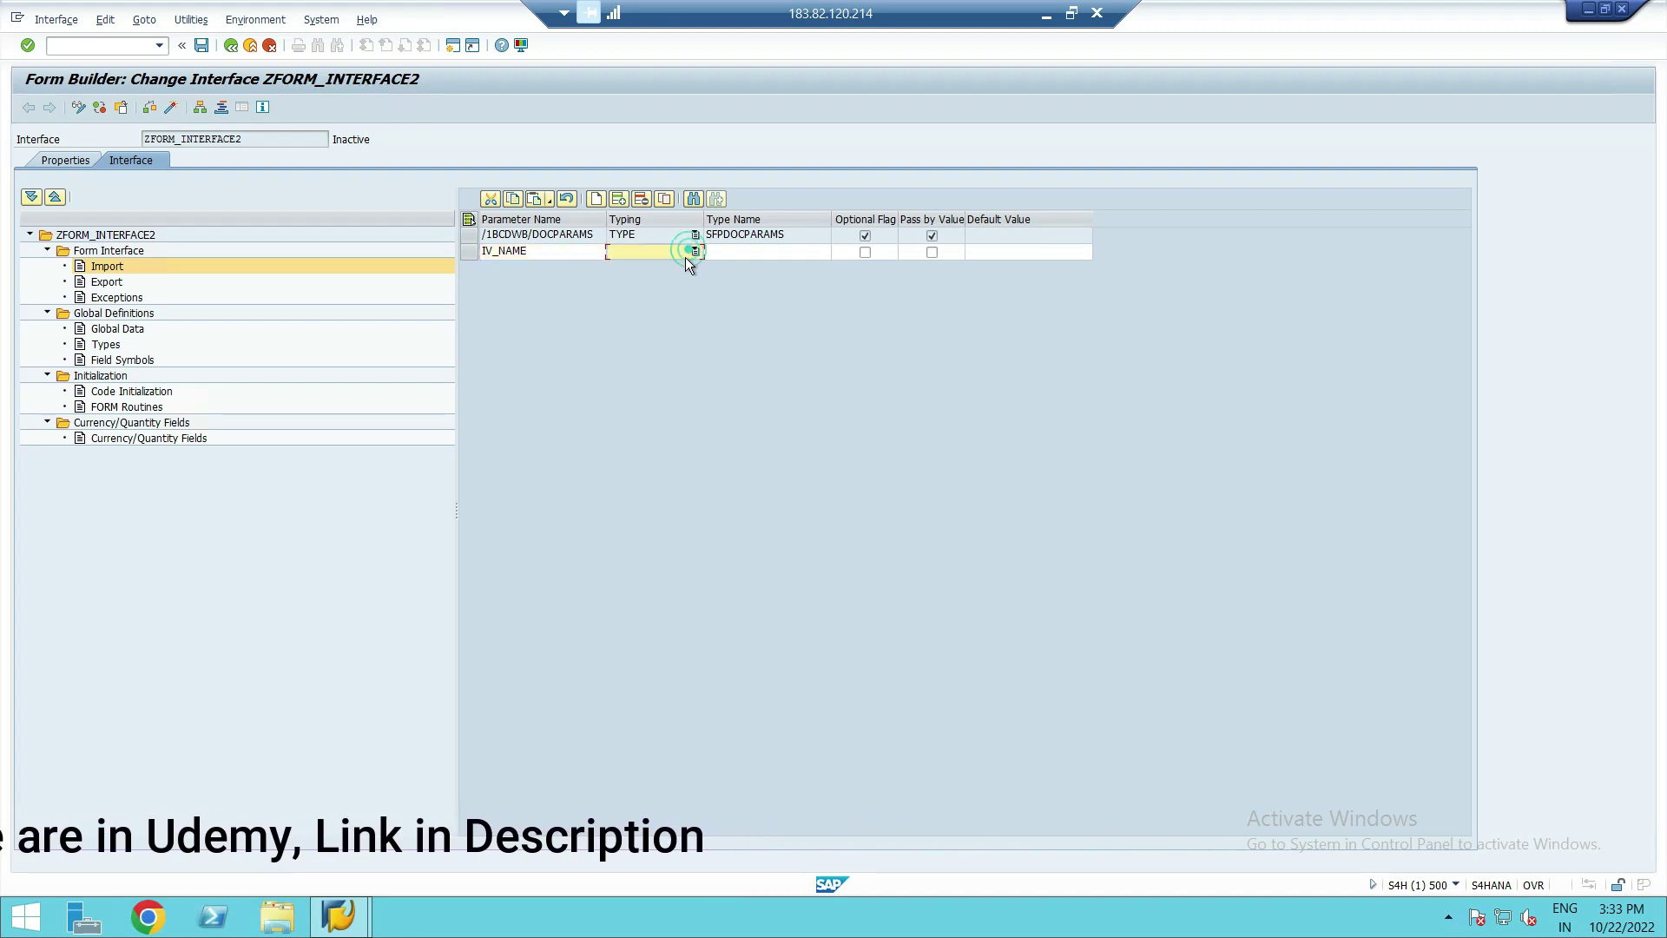
left_click(665, 264)
left_click(725, 250)
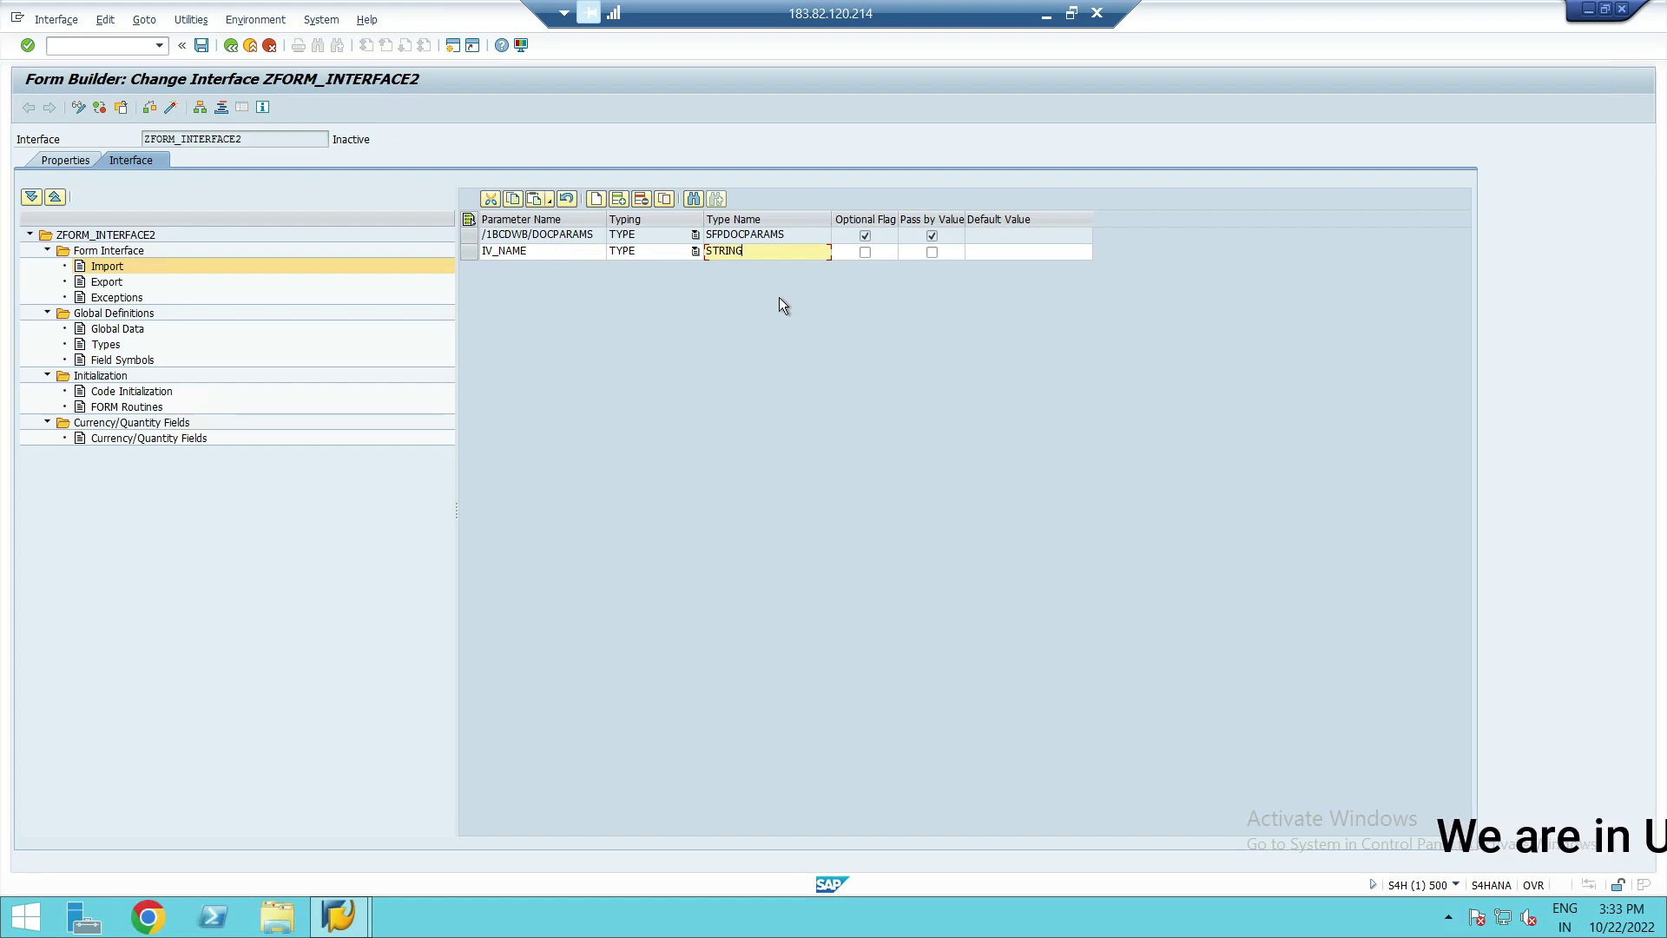
left_click(865, 252)
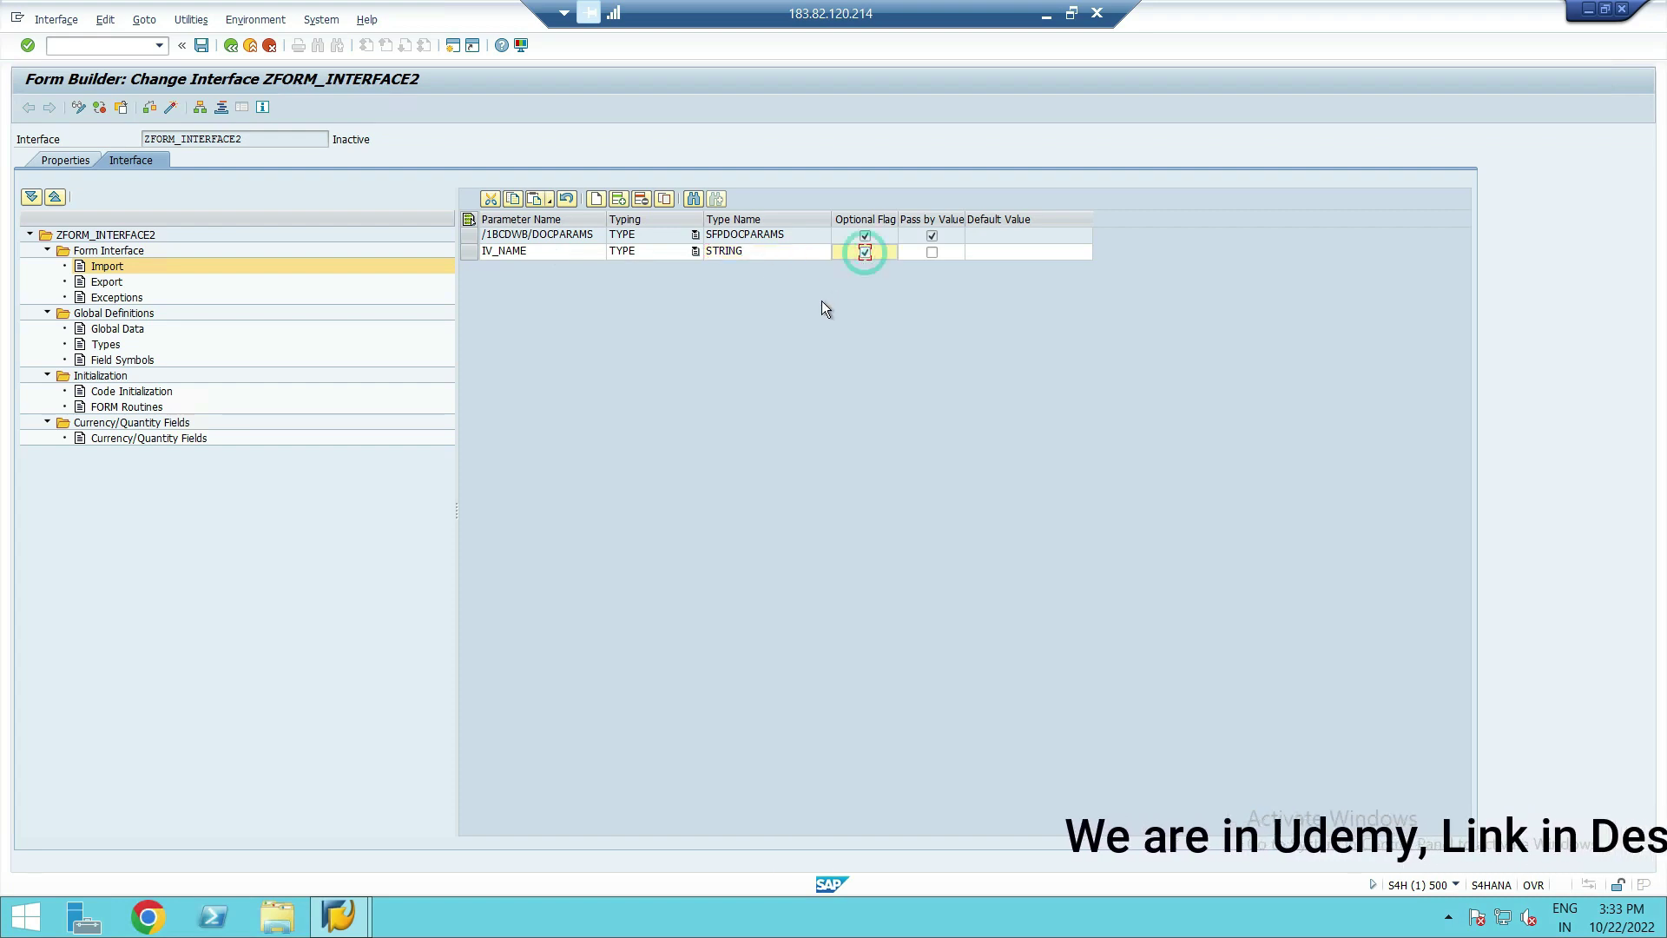
left_click(170, 108)
key("Return")
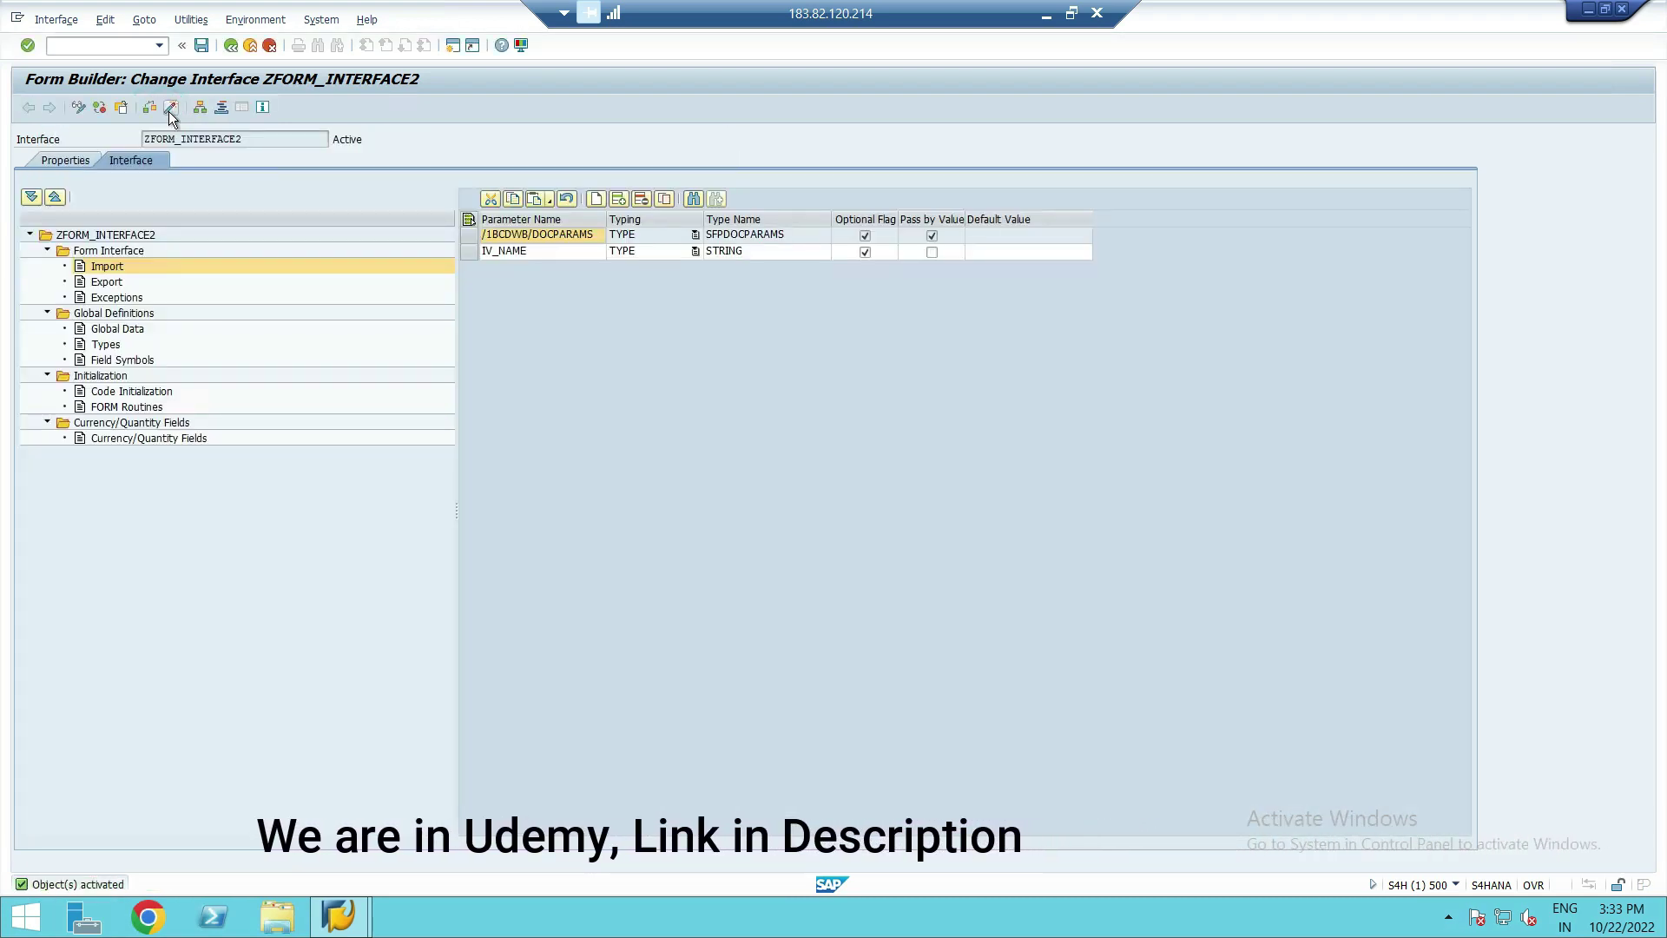
left_click(517, 250)
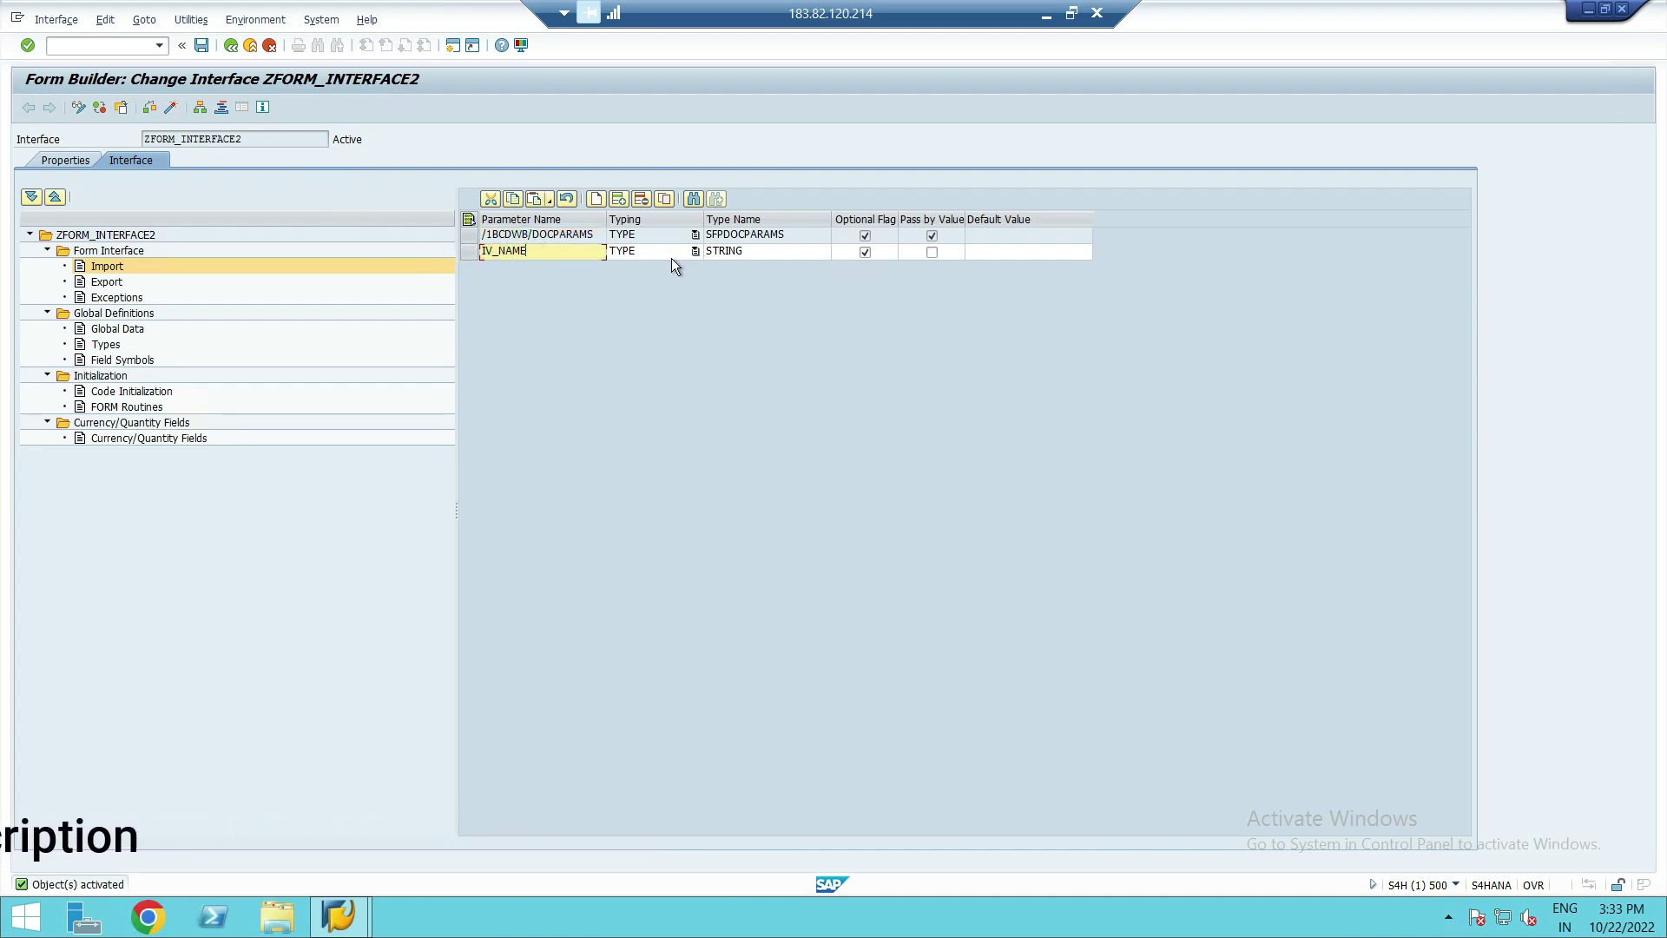
Step: Back on the Form Builder entry screen, select Form and enter ZDEMO_FORM_CLASS2
left_click(231, 47)
left_click(45, 178)
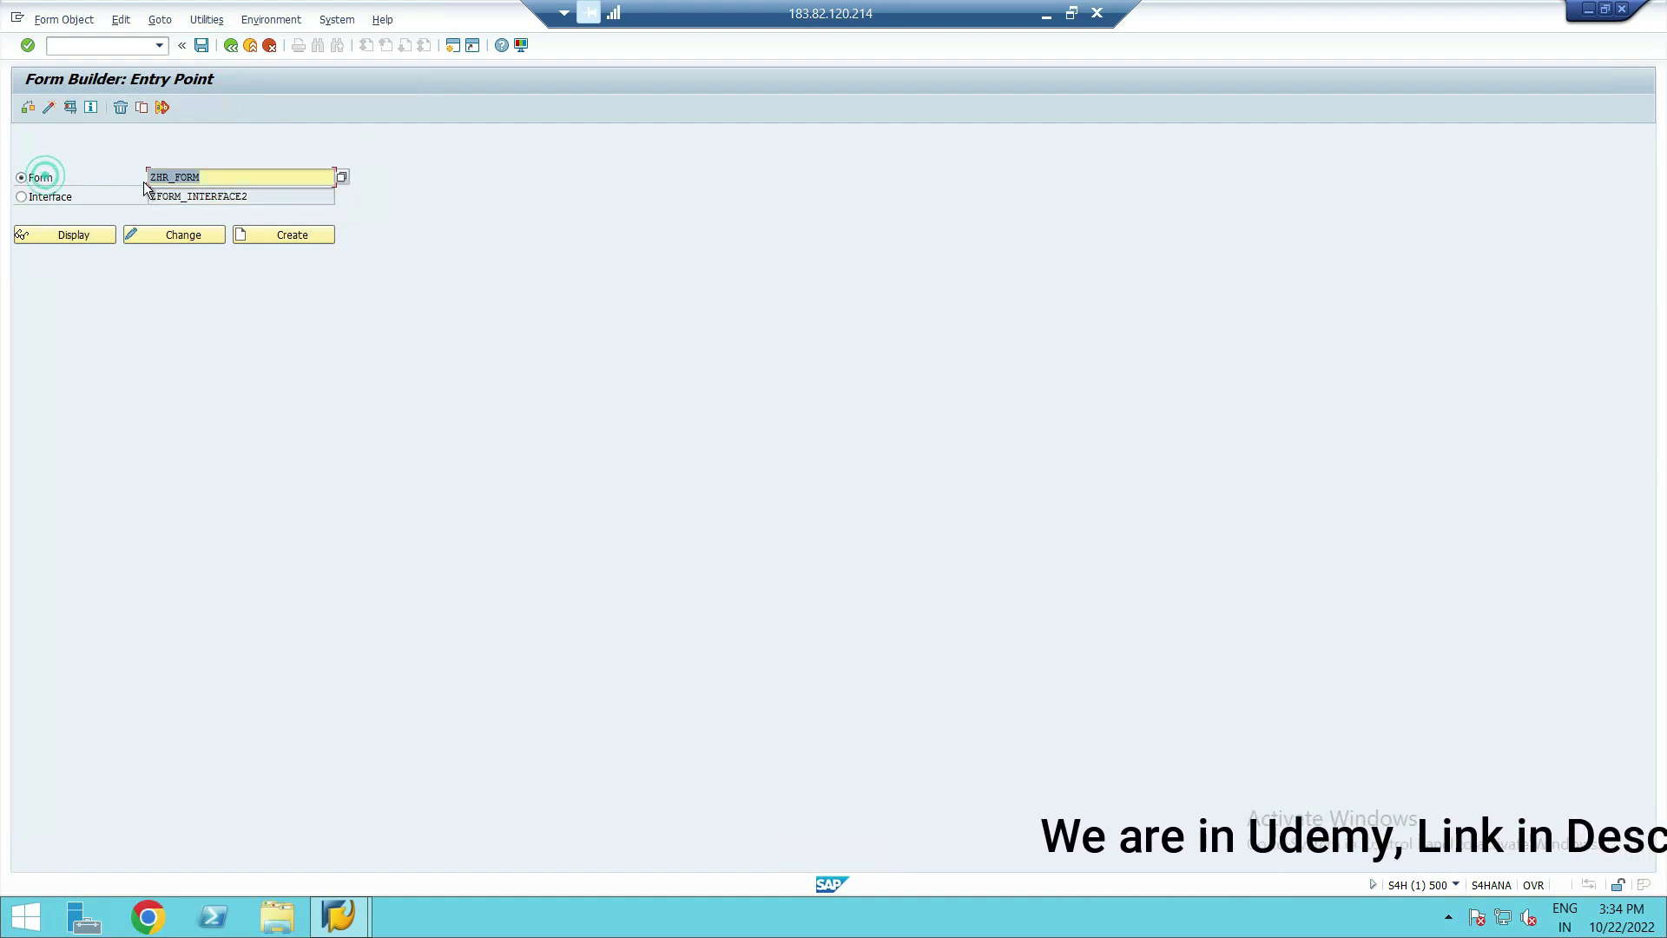
key("Delete")
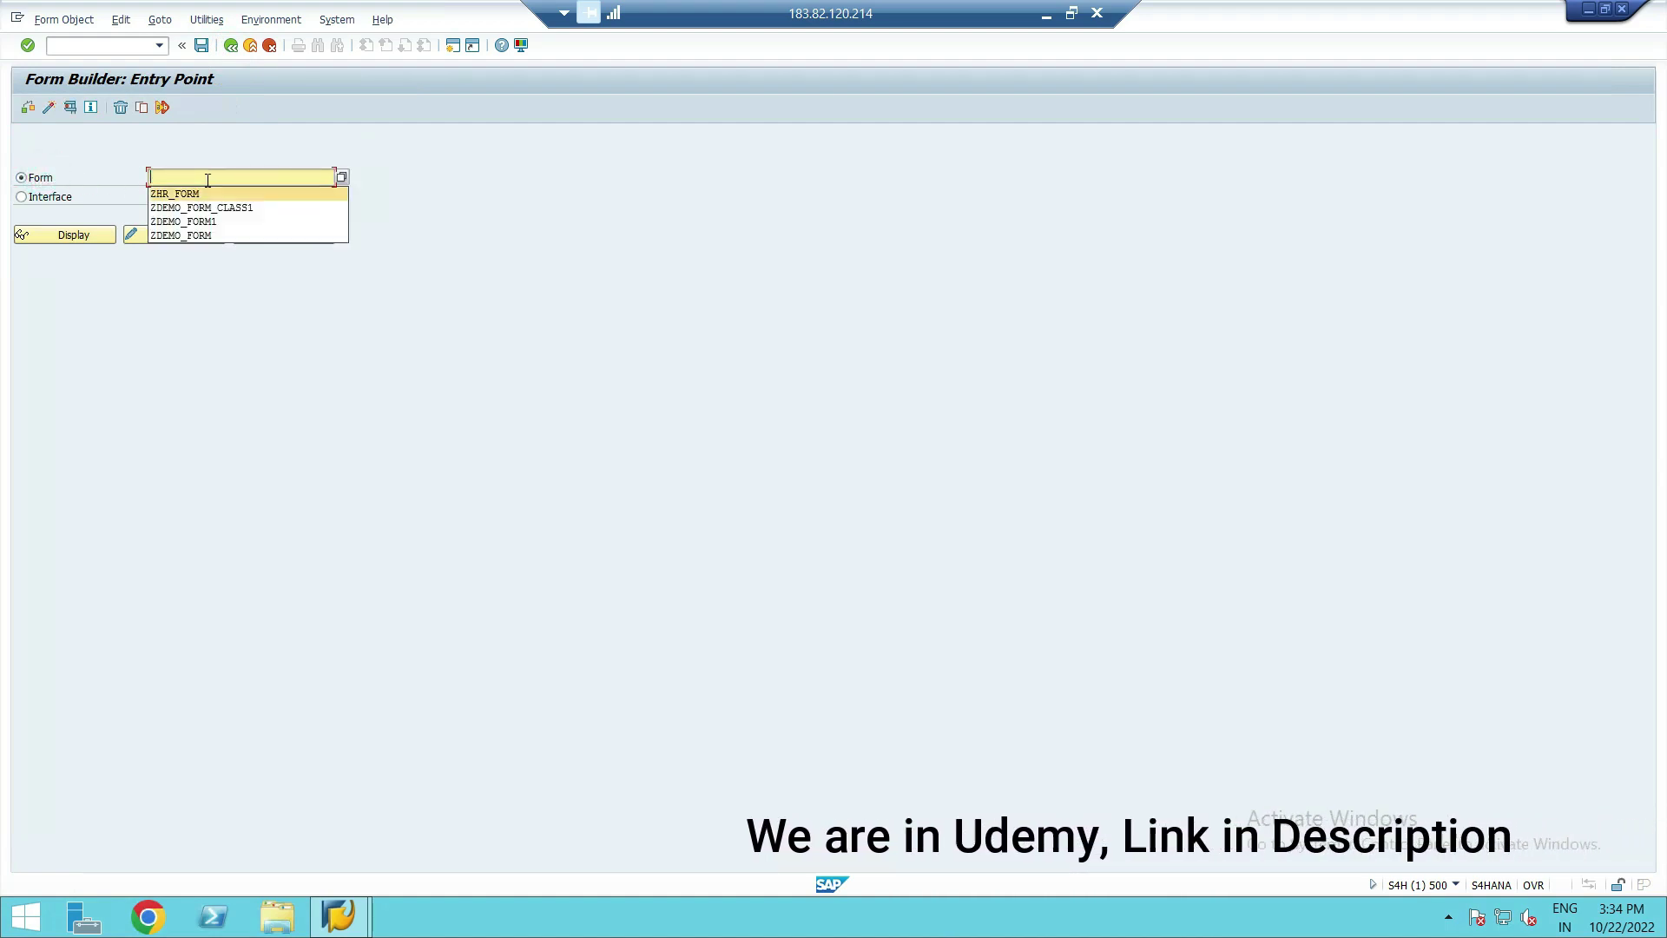
key("Escape")
type("ZDEMO_FORM_CLASS2")
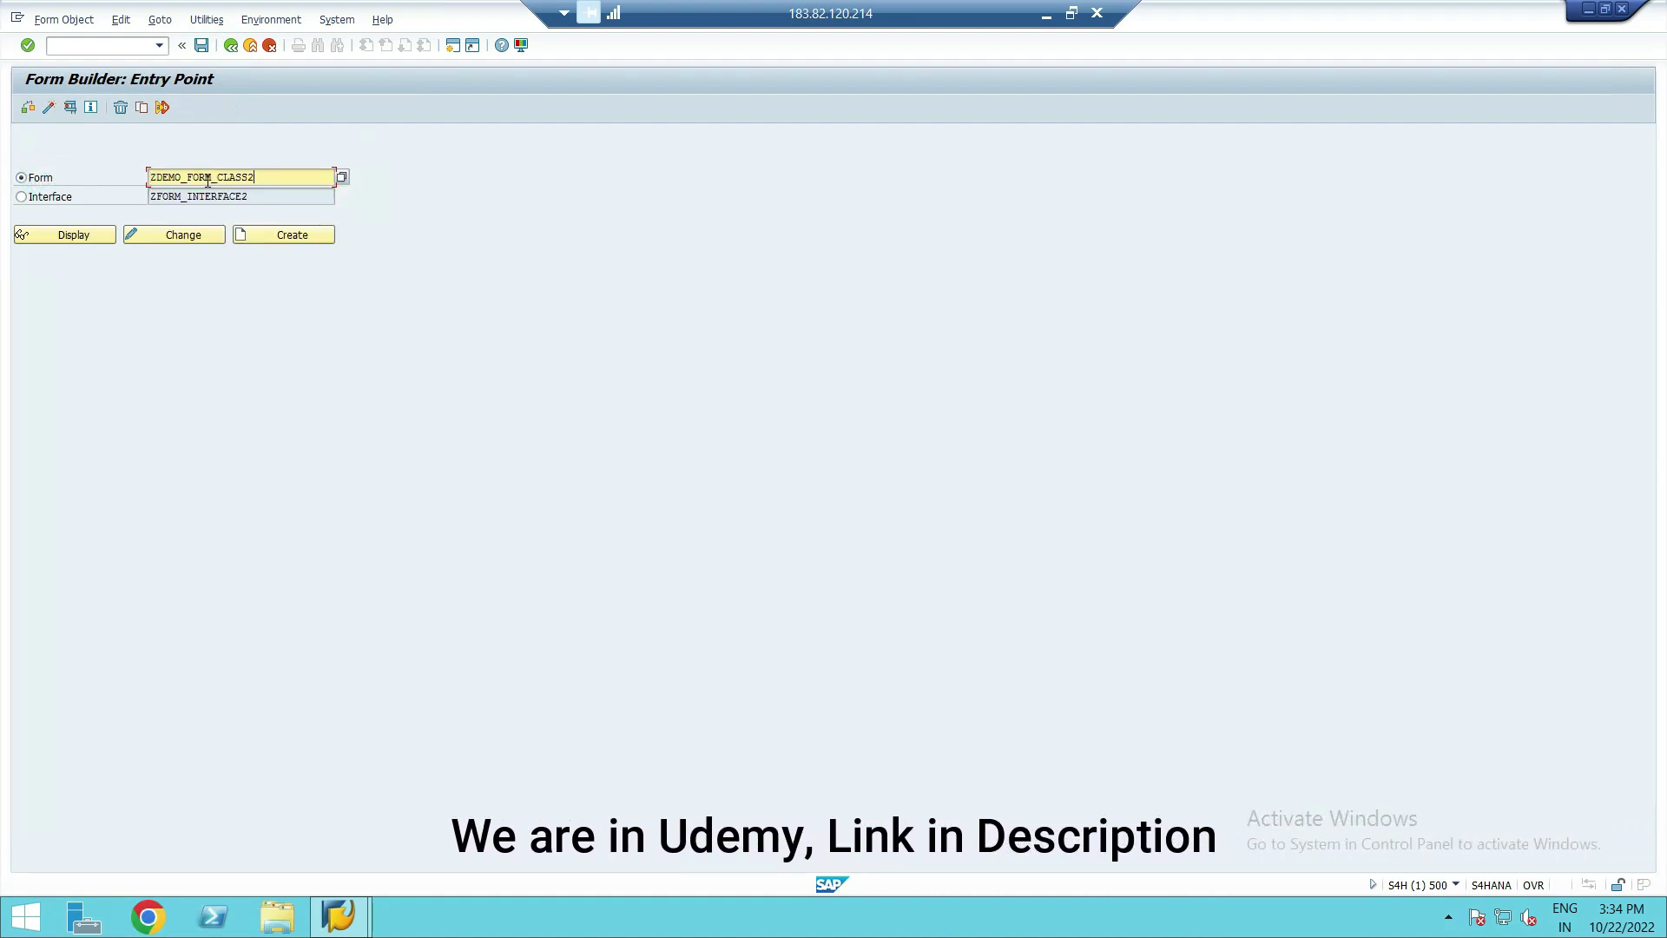
Step: Create the form with description 'Floating field example', interface zform_interface2, saved as local object
left_click(255, 242)
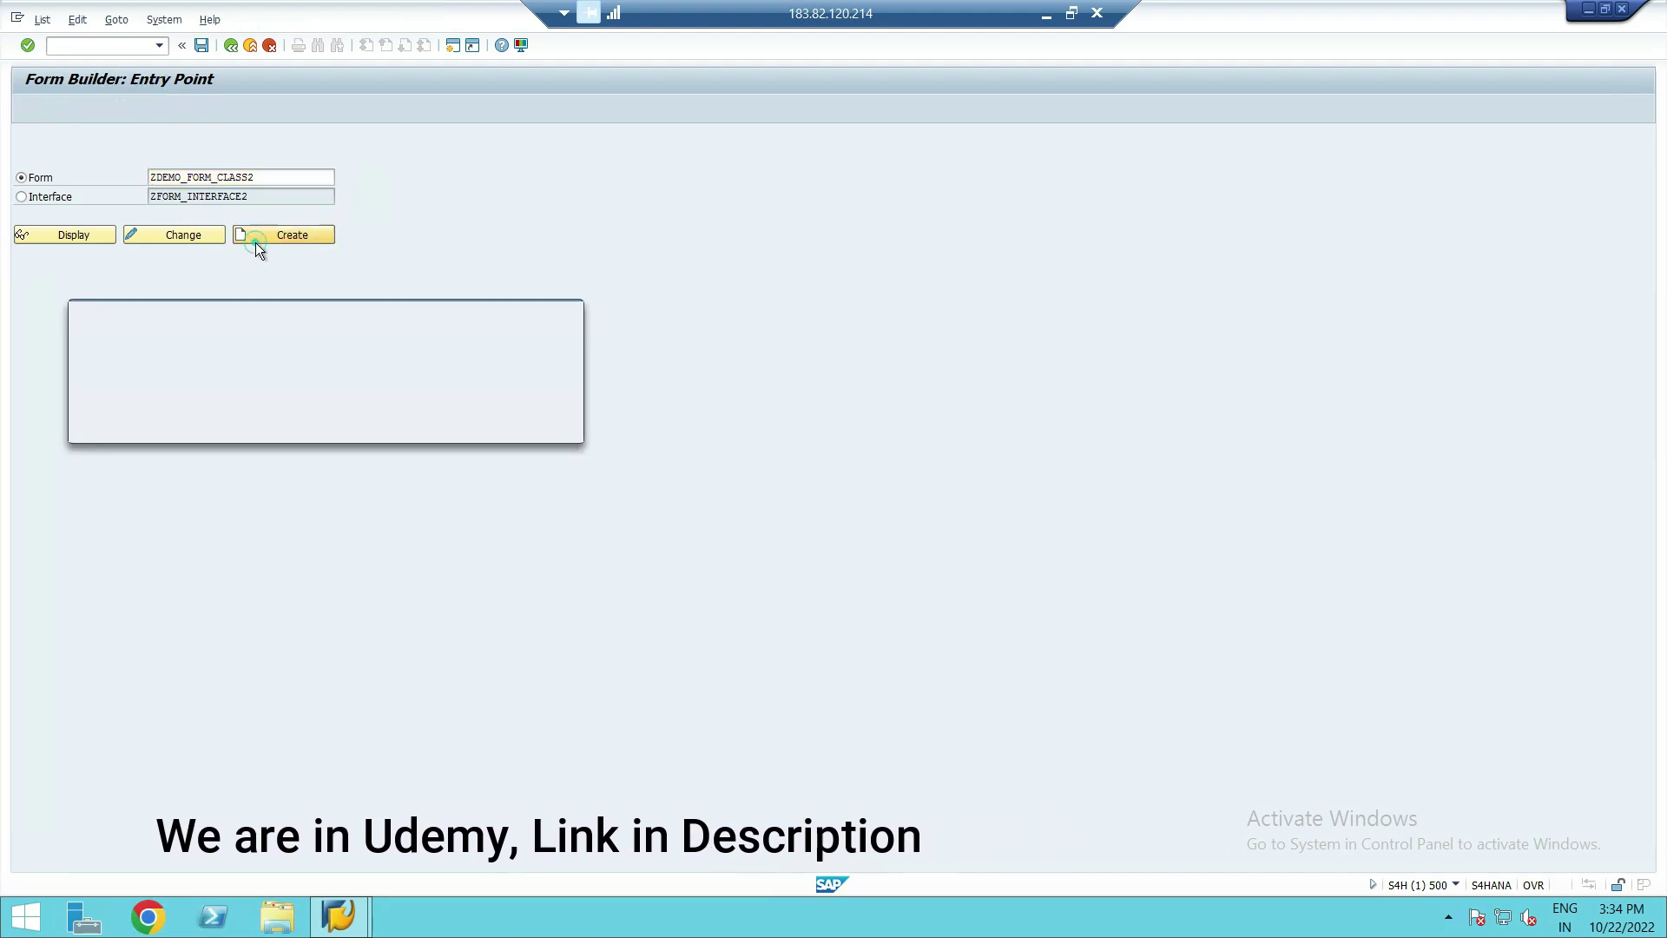
left_click(256, 353)
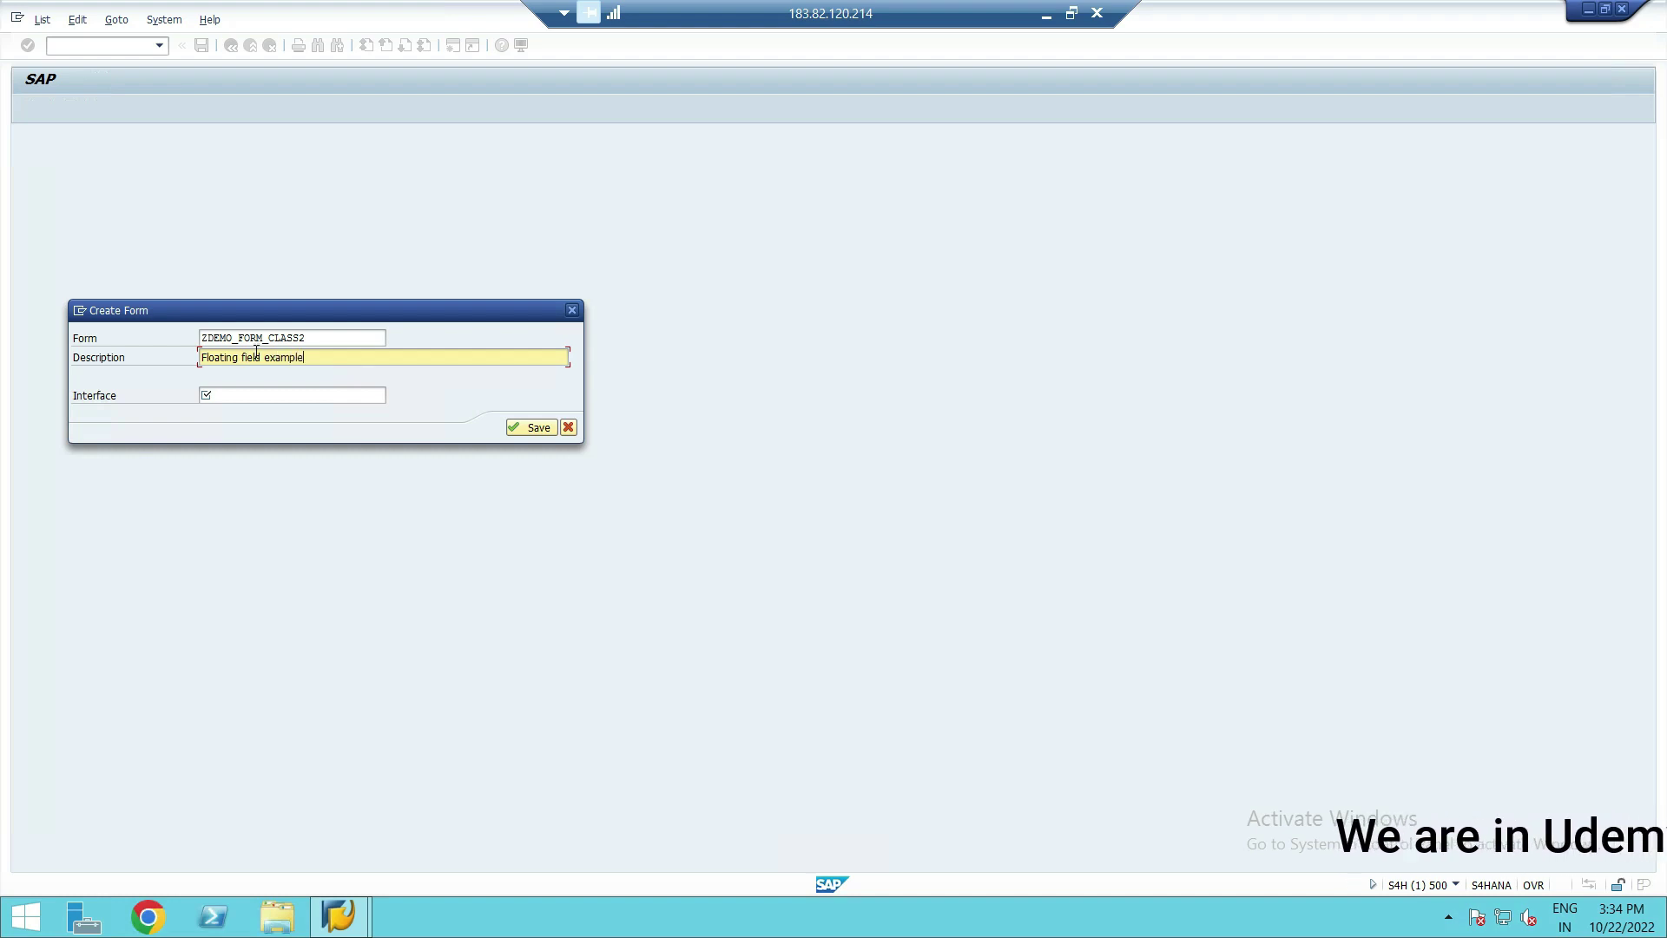
key("Tab")
type("zform_interface2")
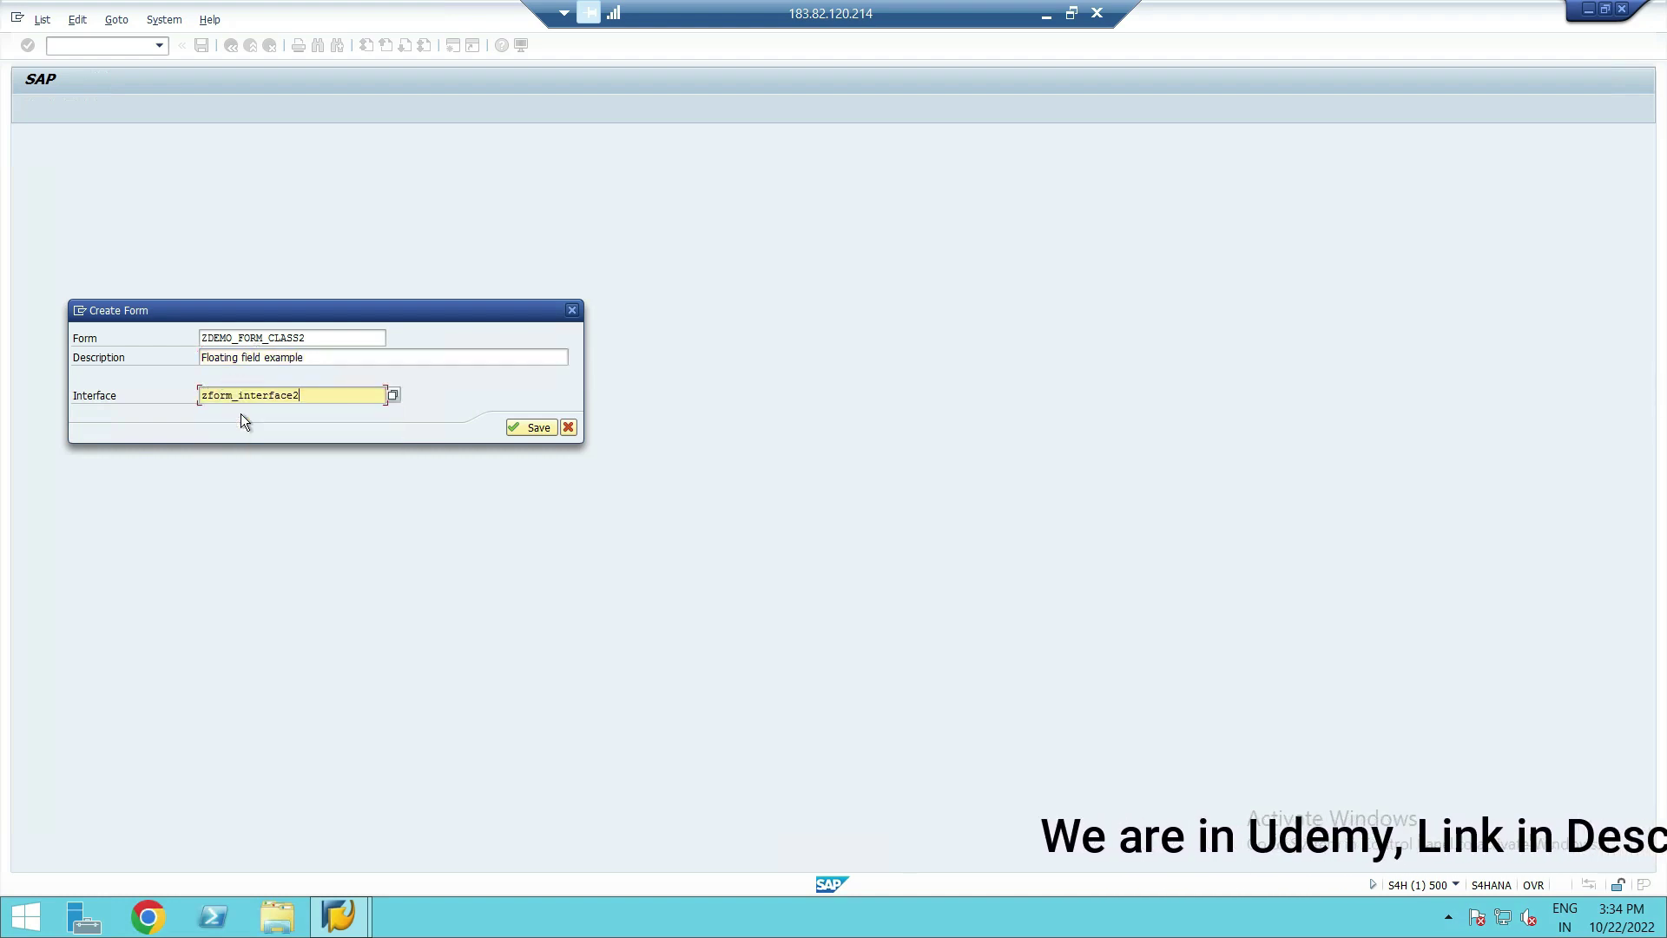
left_click(242, 413)
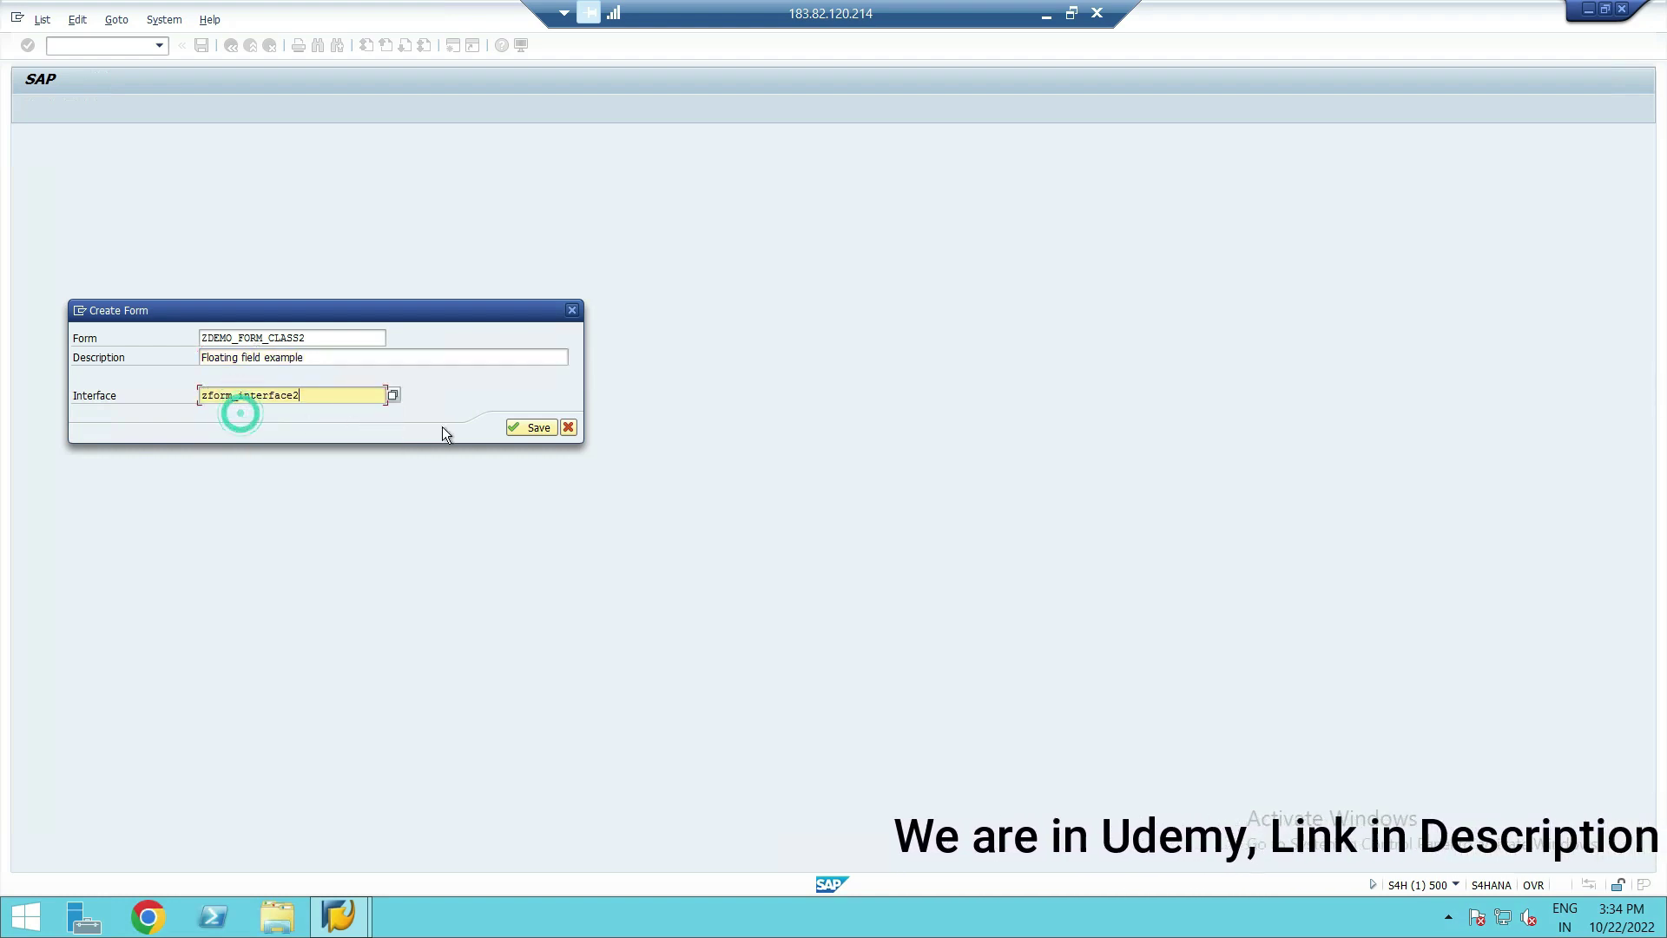
left_click(514, 427)
left_click(337, 407)
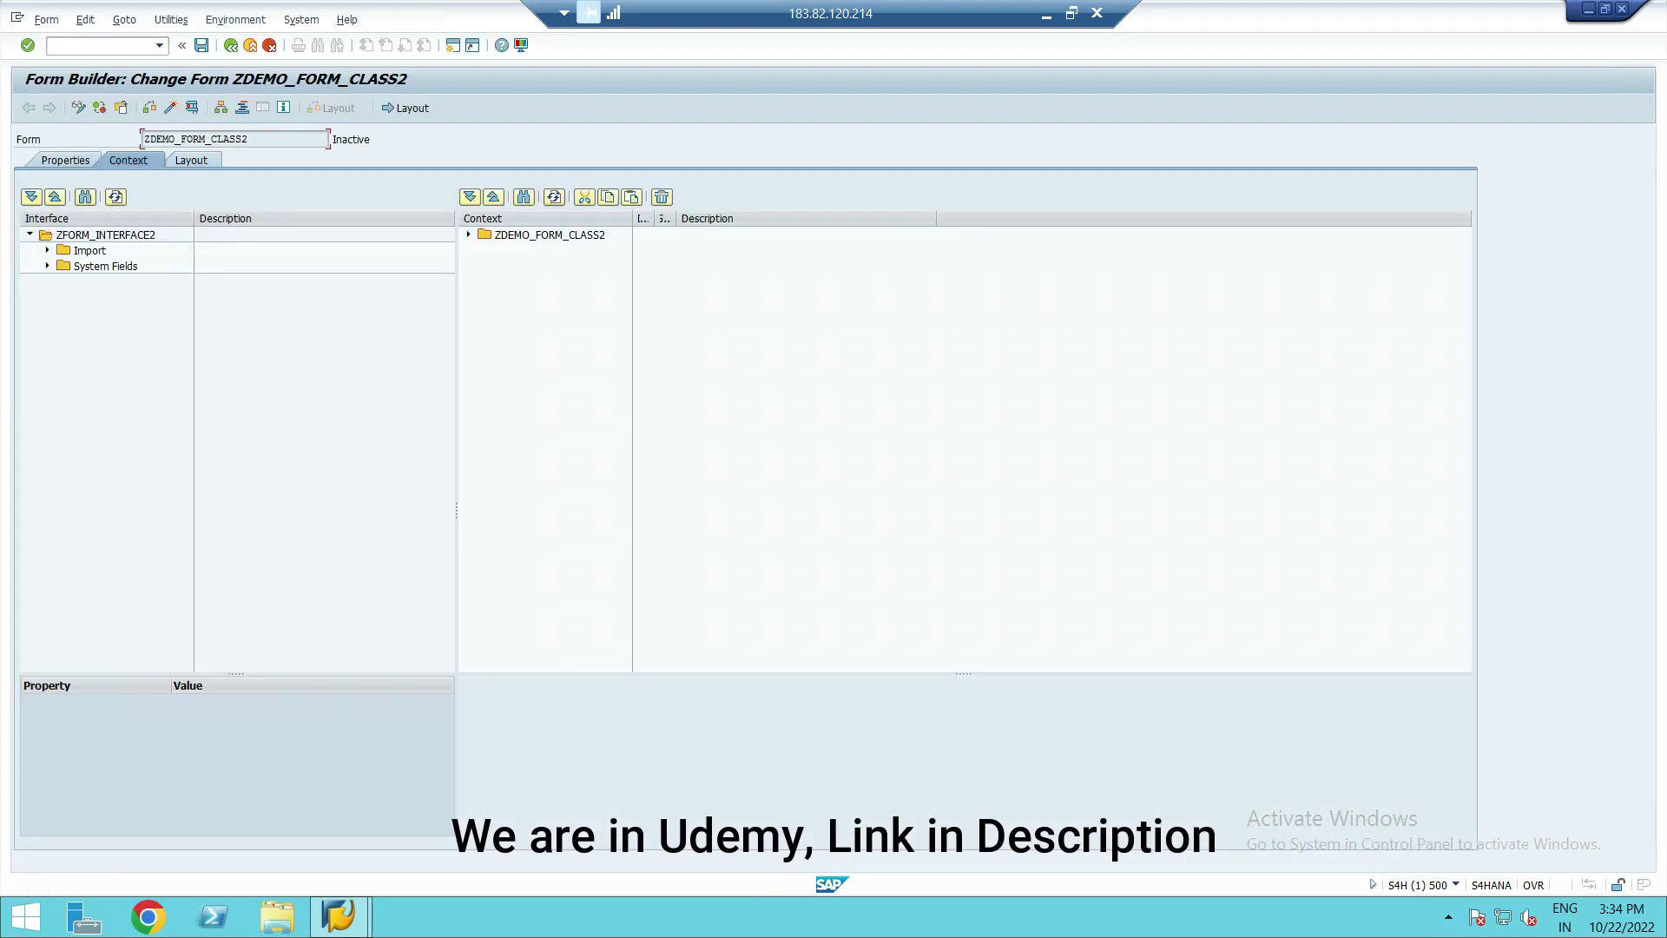
Step: Drag IV_NAME from the interface's Import node into the ZDEMO_FORM_CLASS2 context
left_click(47, 251)
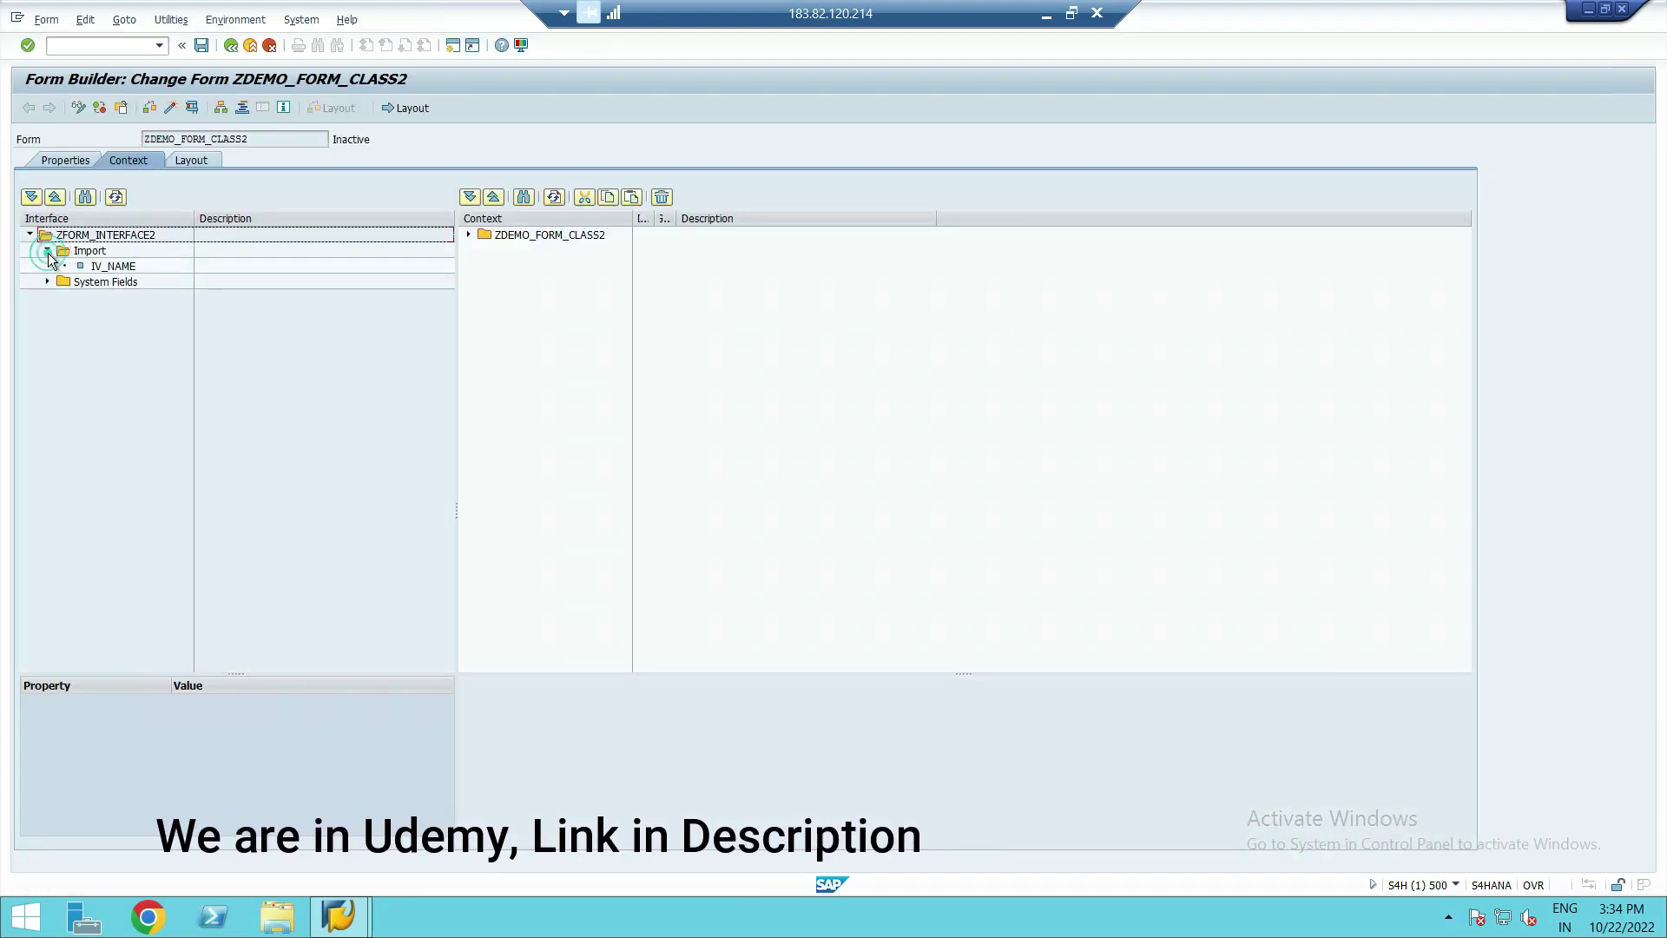
left_click(46, 251)
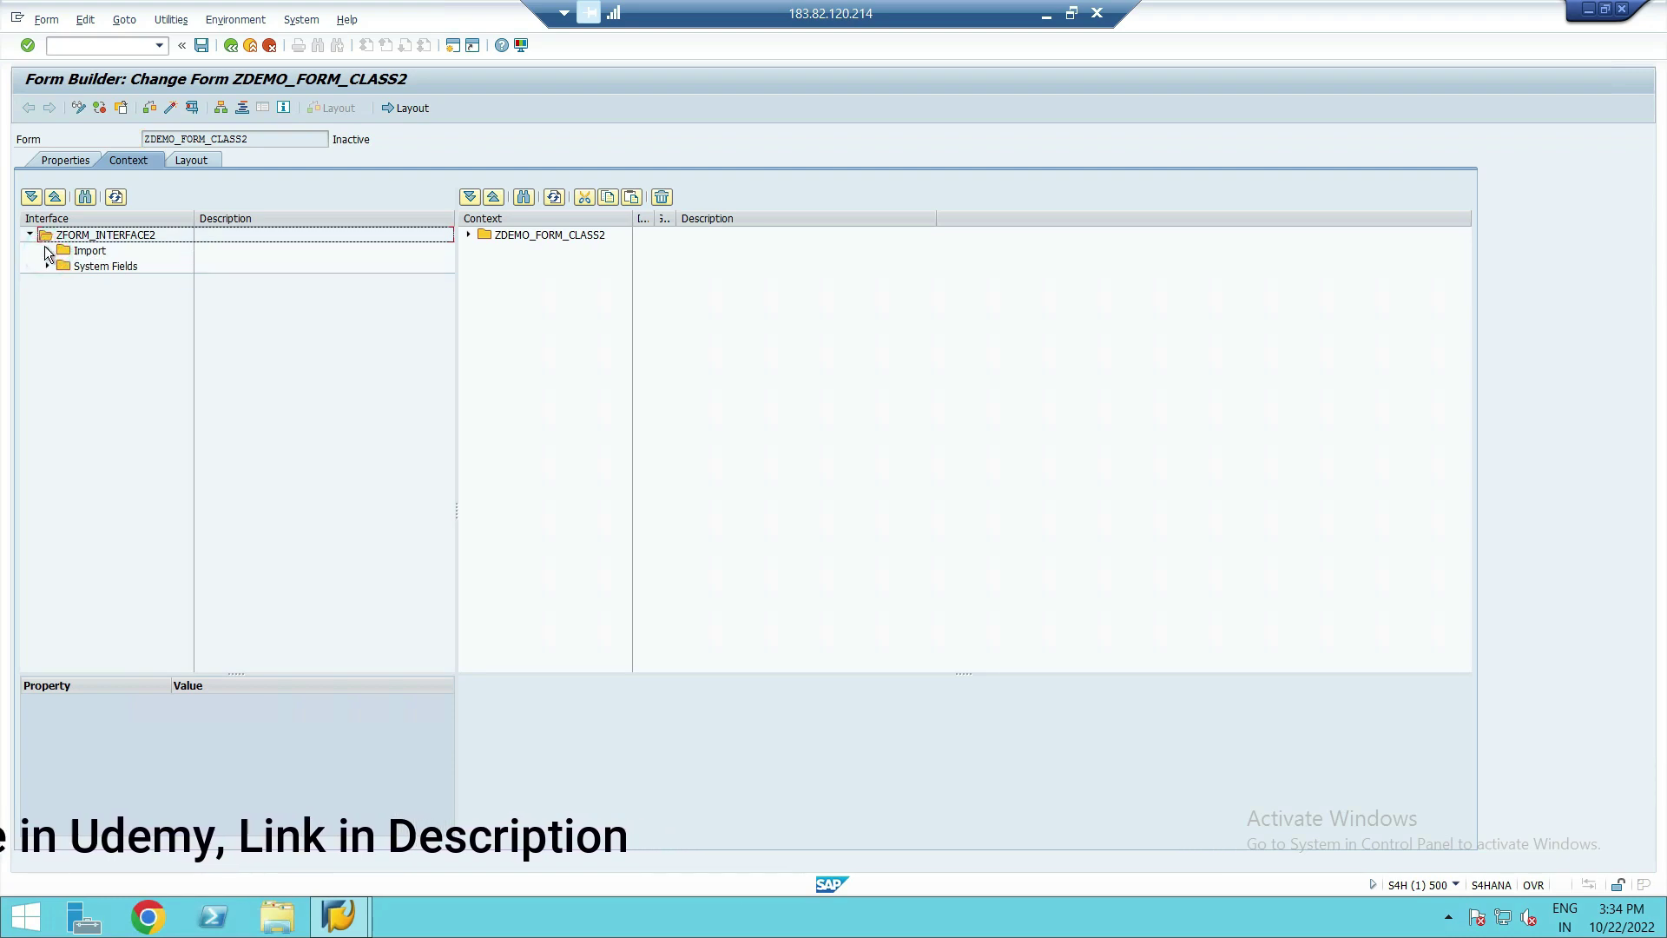
left_click(47, 251)
left_click(91, 266)
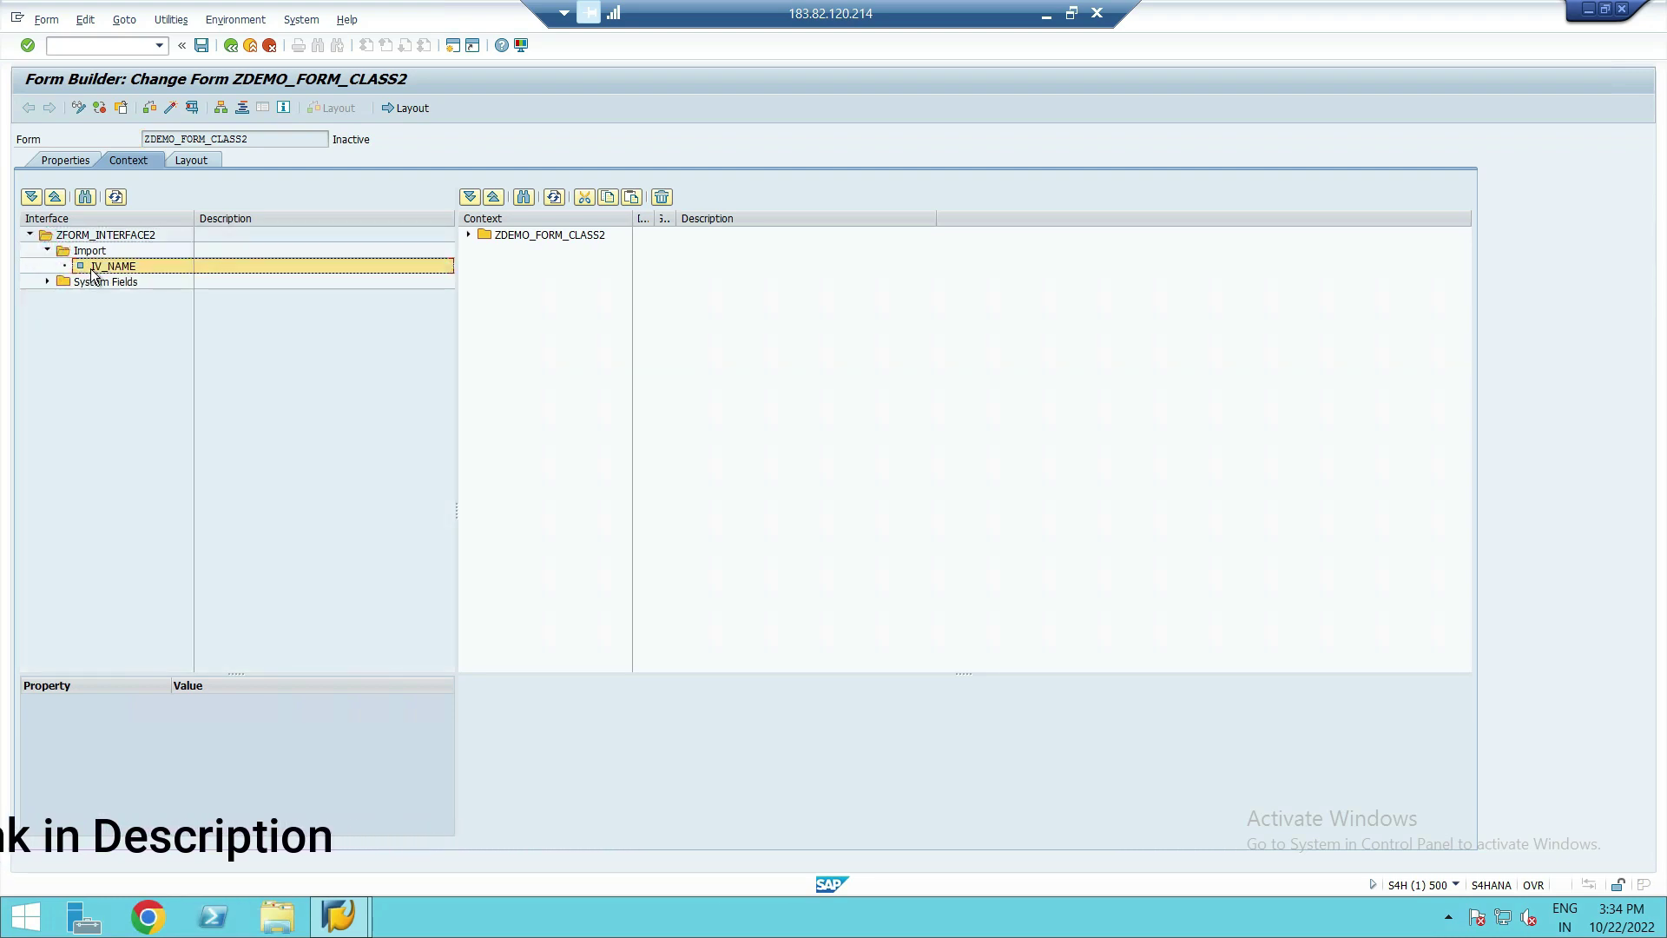
left_click(467, 237)
left_click(111, 271)
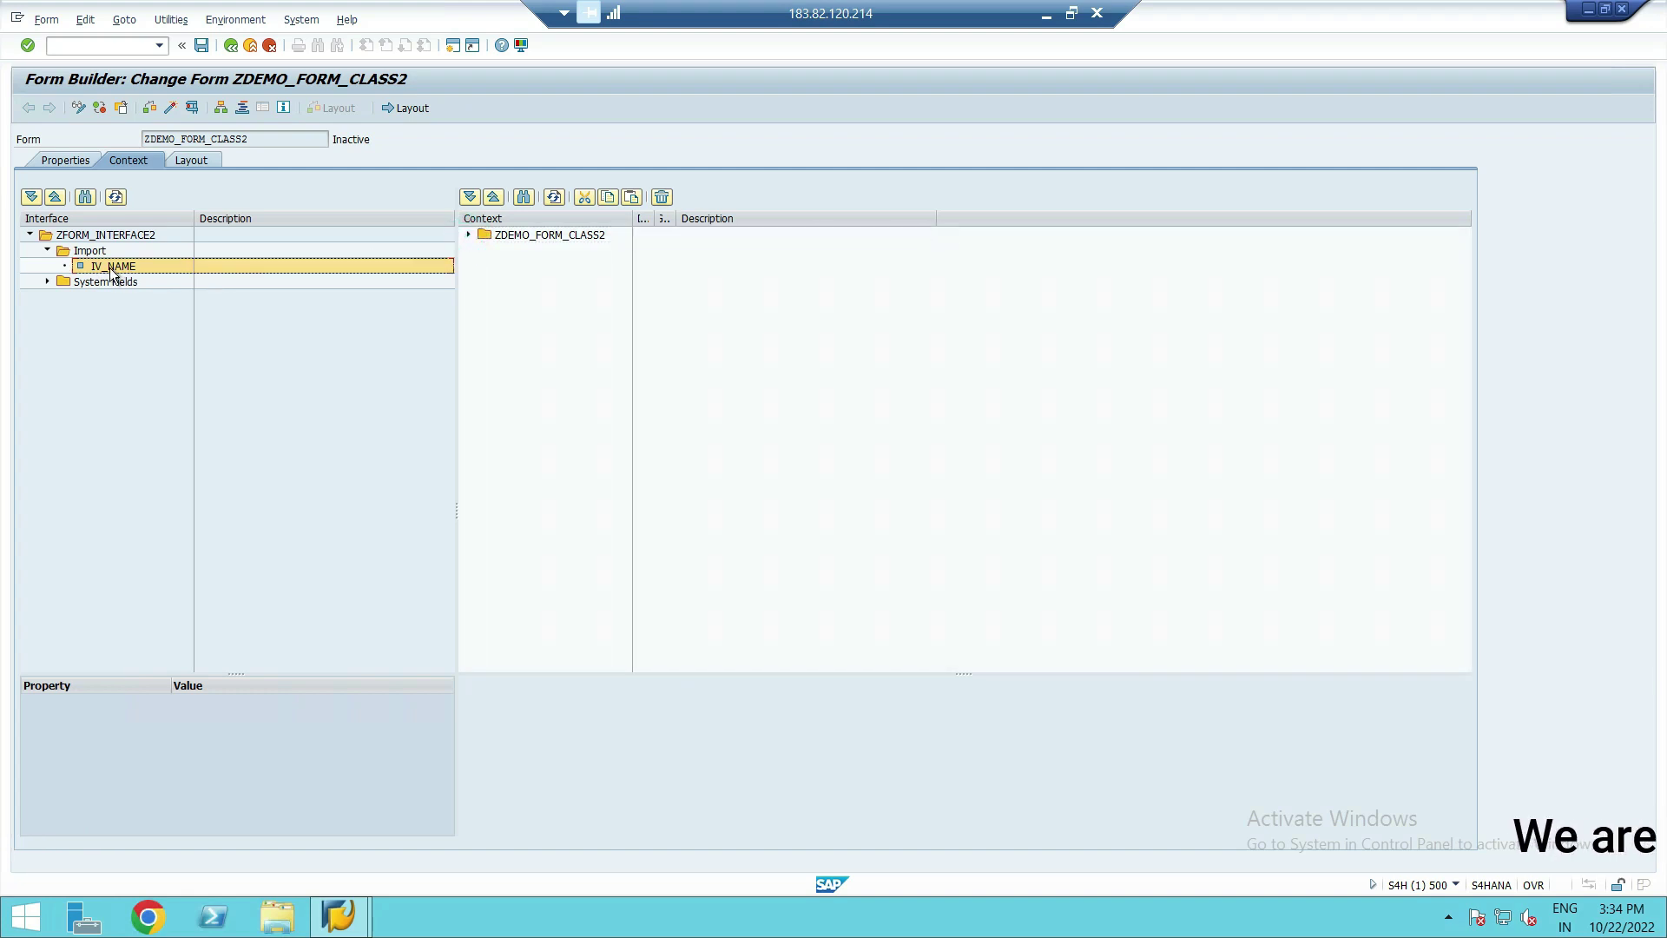
left_click_drag(535, 242, 534, 241)
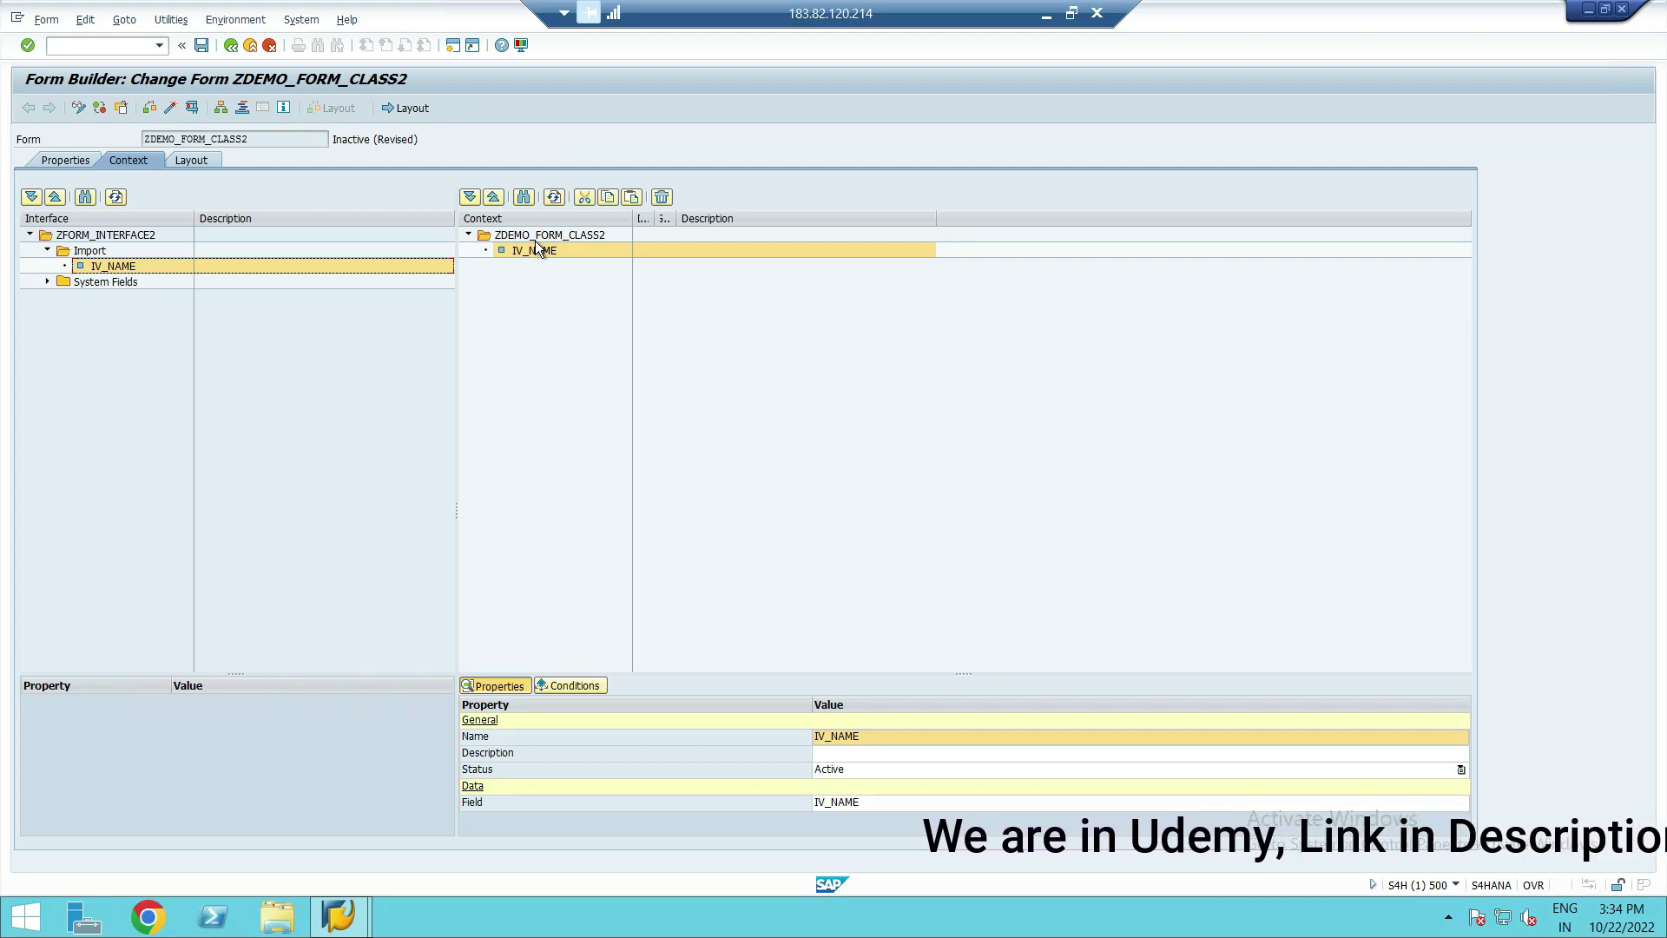
left_click(393, 110)
Step: Check the Word notes on floating fields, then return to the Designer layout and close menus
key("alt+Tab")
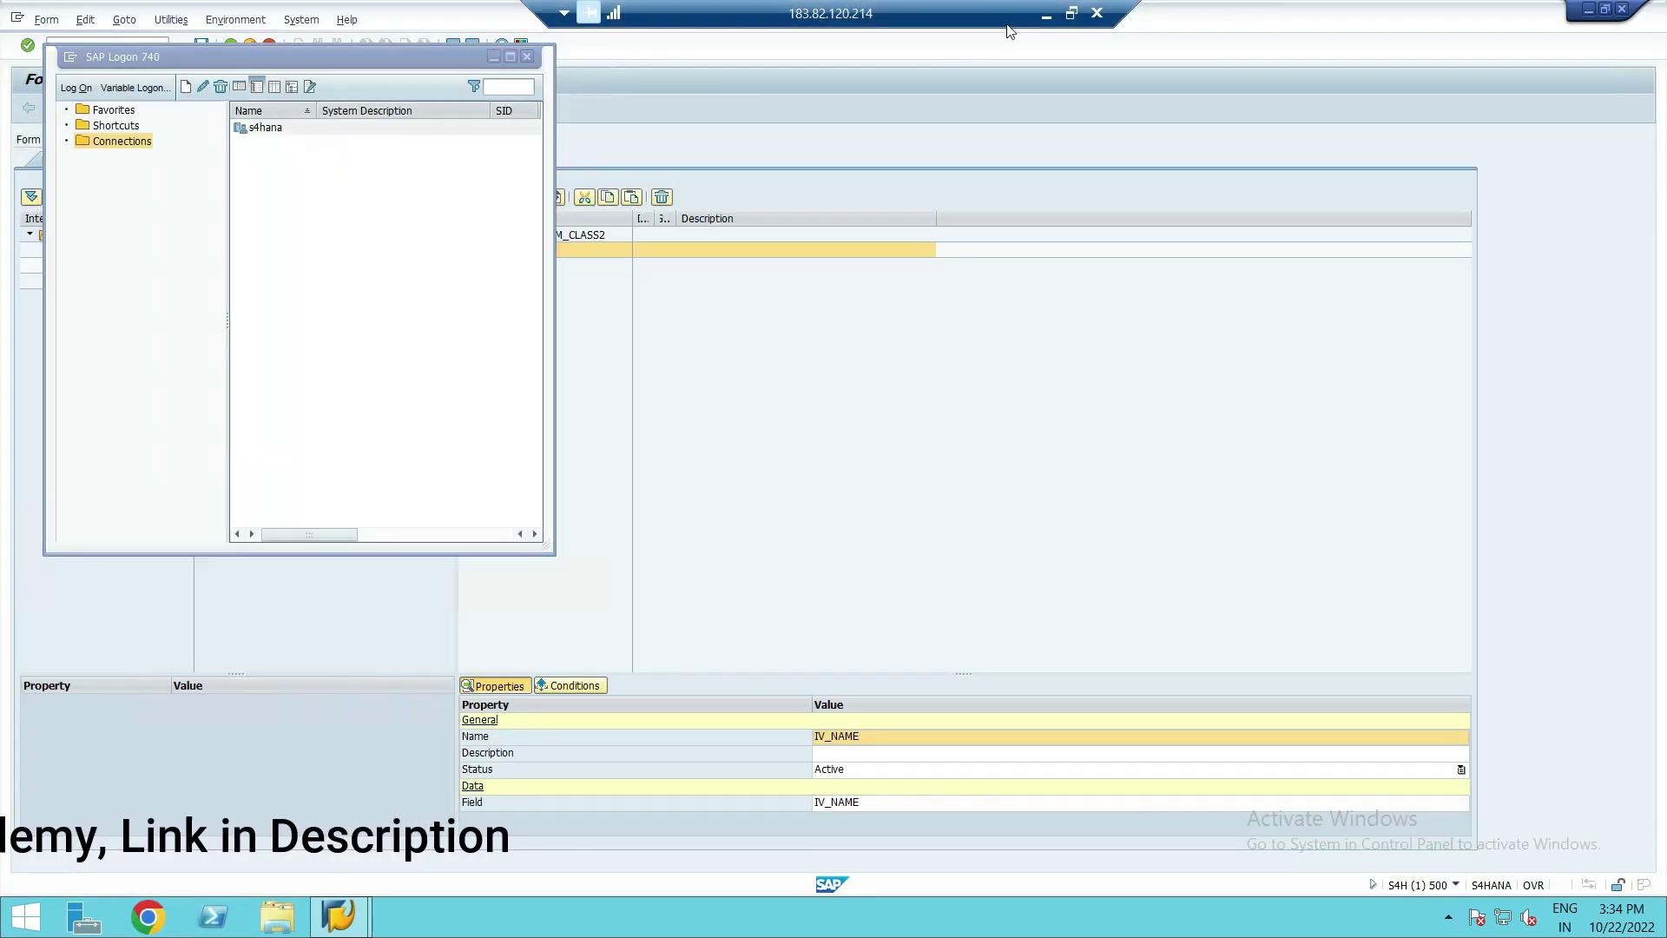
left_click(1044, 17)
left_click_drag(1105, 366, 368, 327)
key("alt+Tab")
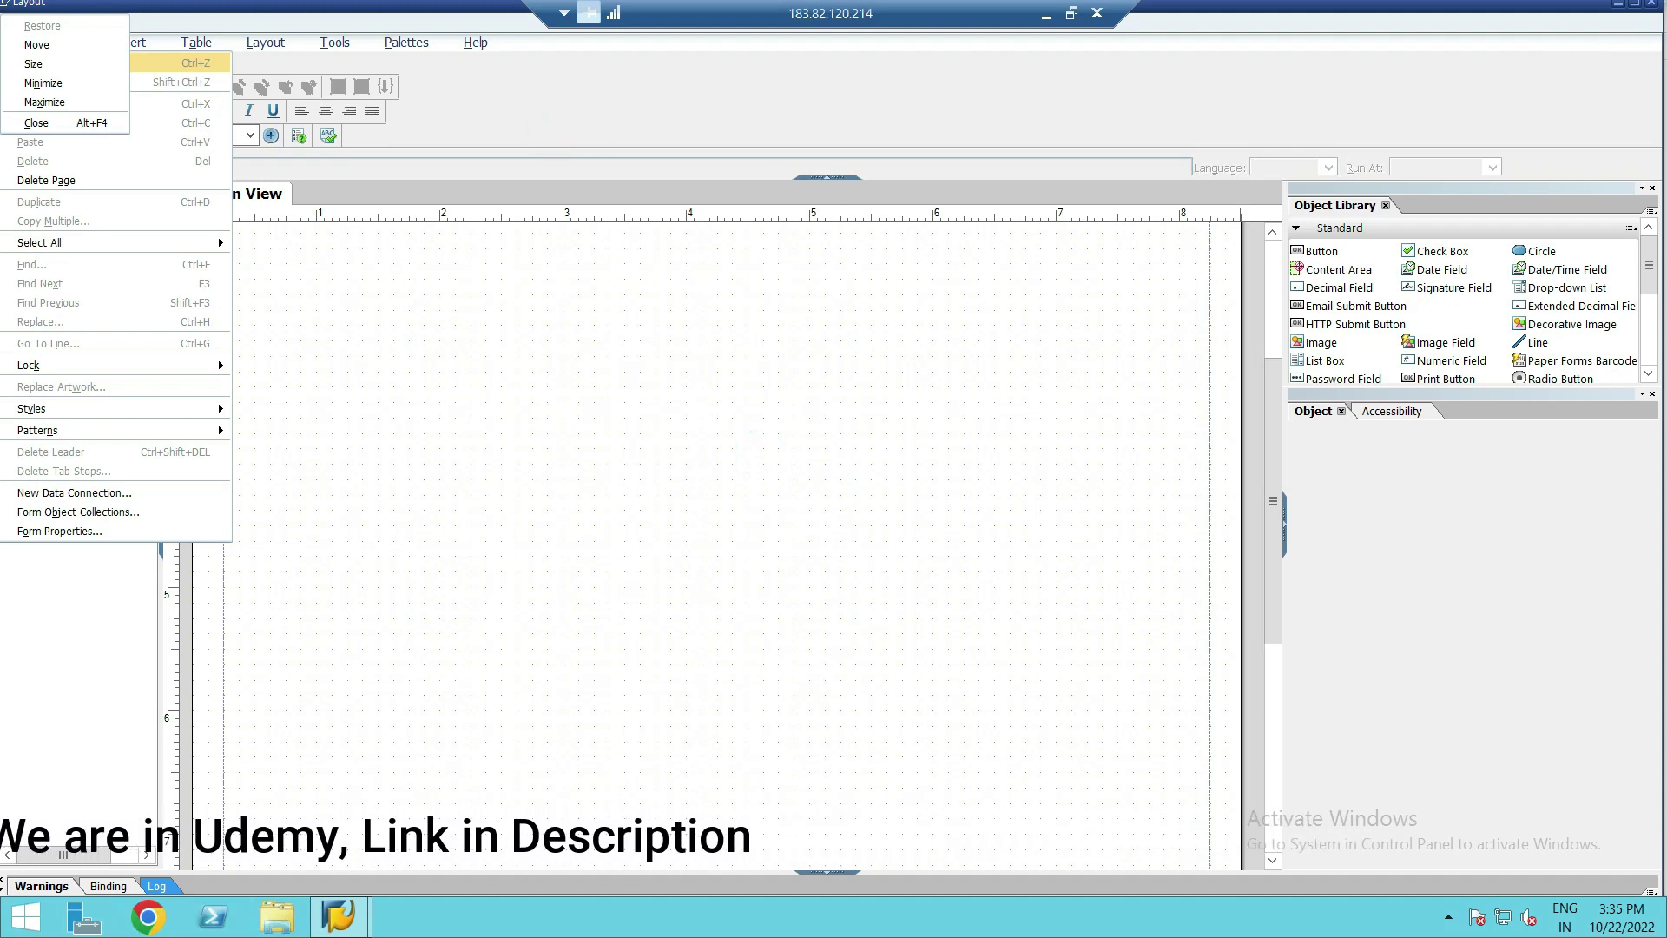
left_click(847, 220)
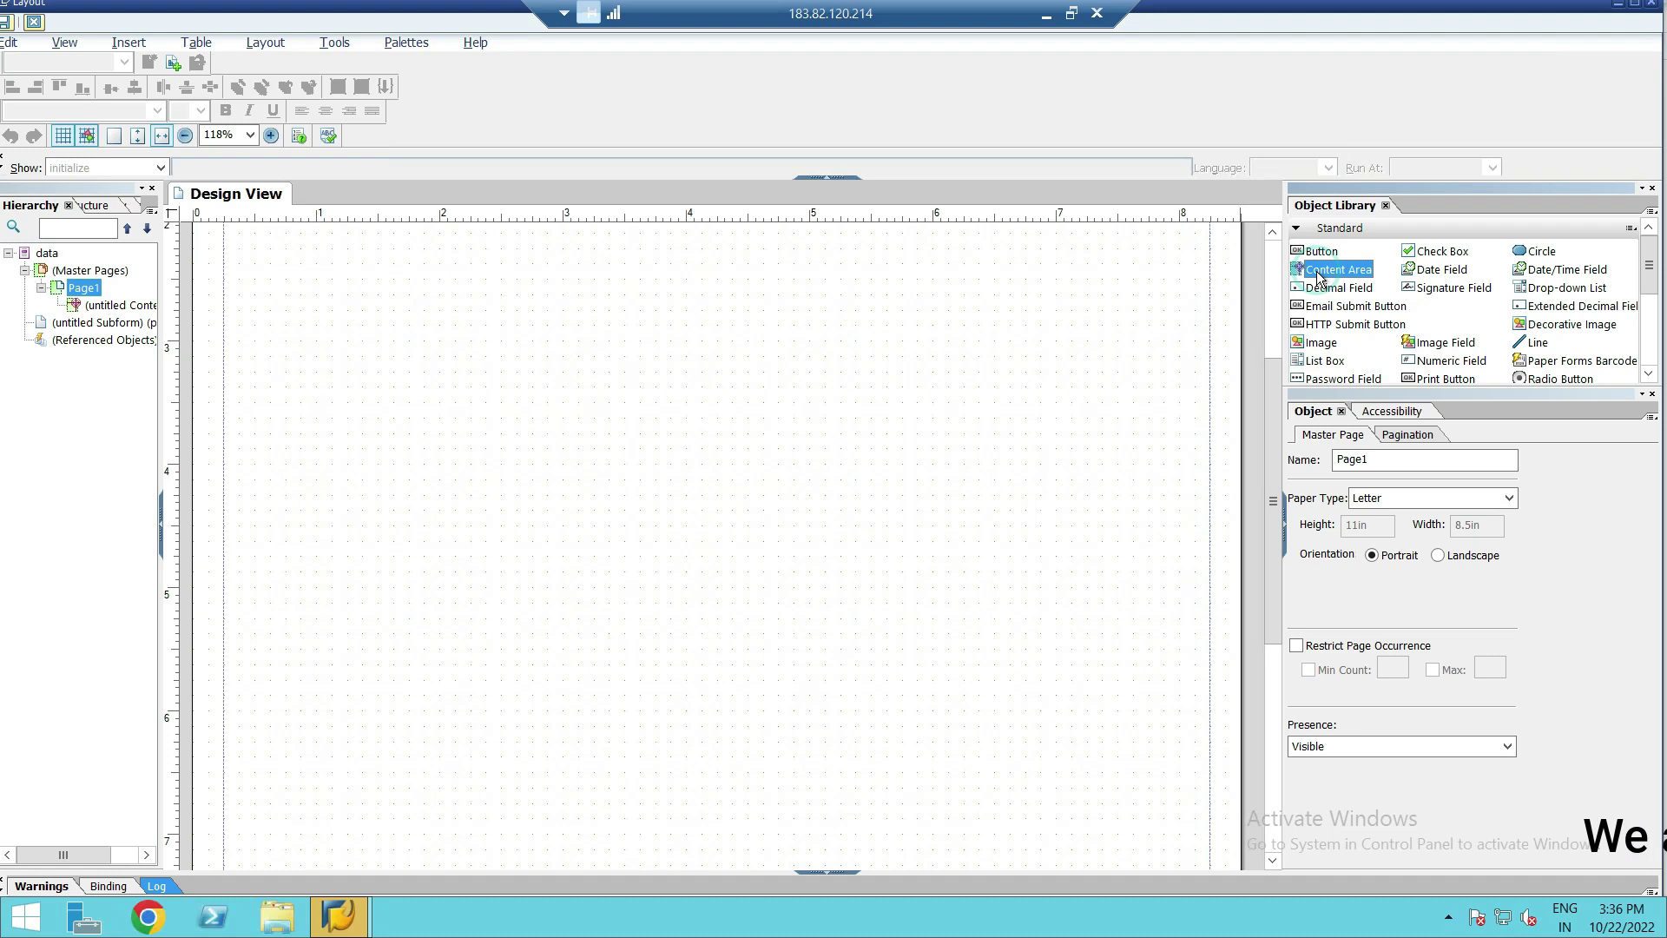
Step: Place a centre-aligned Text object at the page top reading 'This is to certify that'
scroll(1337, 295, "down", 3)
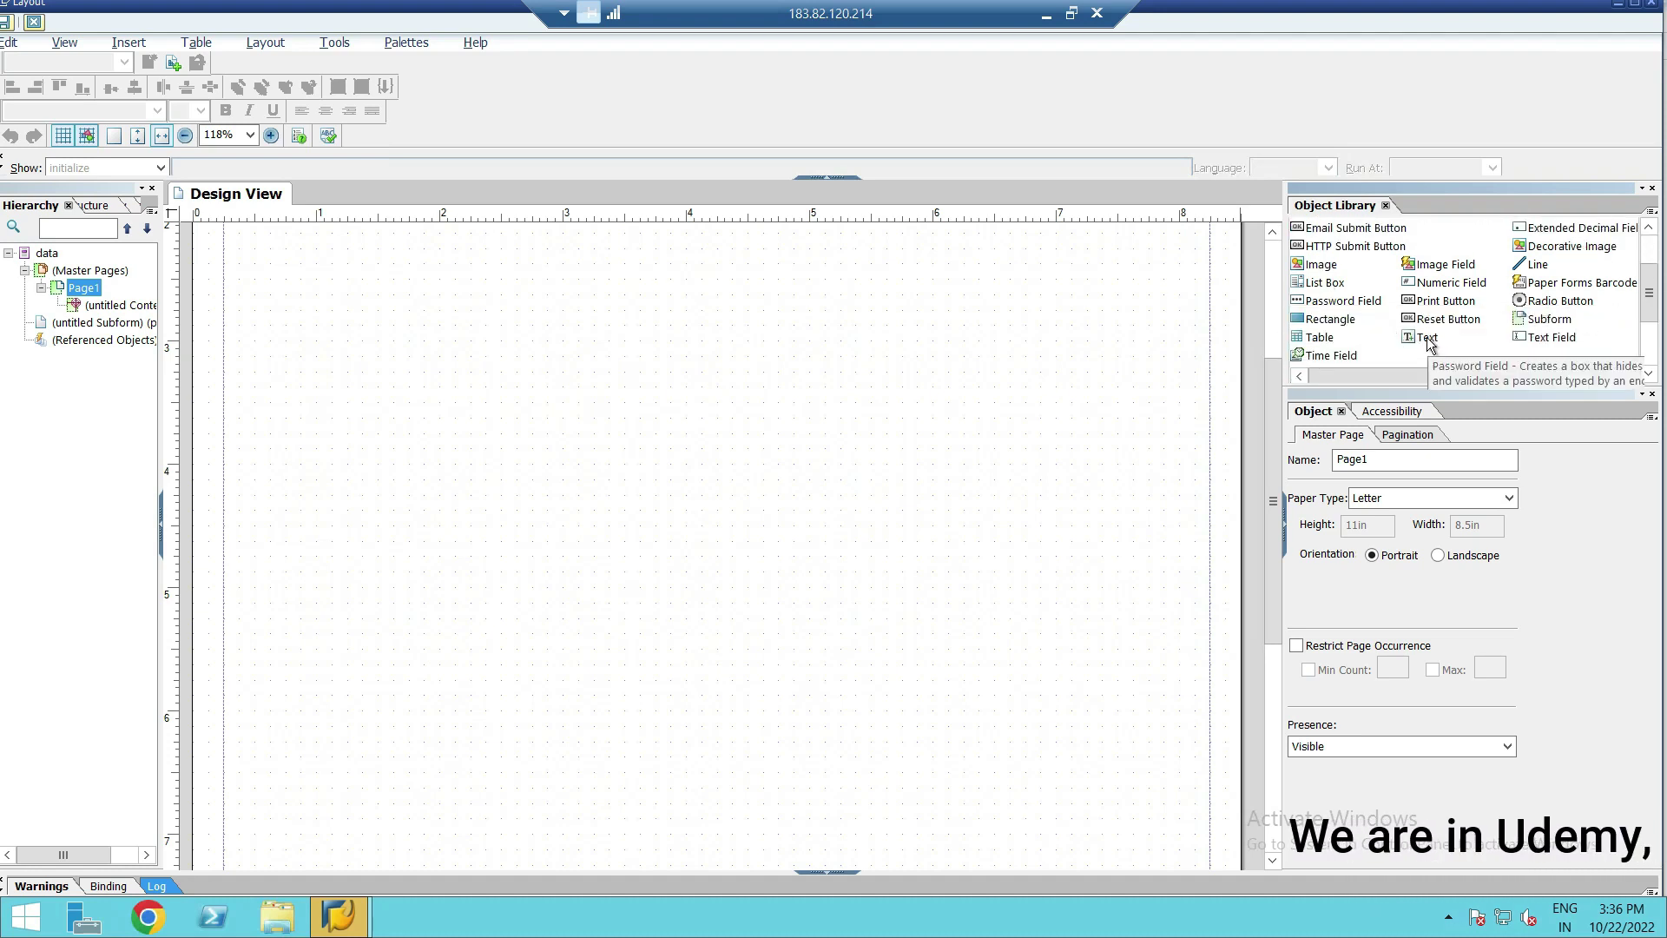
mouse_move(1428, 342)
left_mouse_down()
mouse_move(1154, 379)
mouse_move(627, 359)
mouse_move(690, 328)
left_mouse_up()
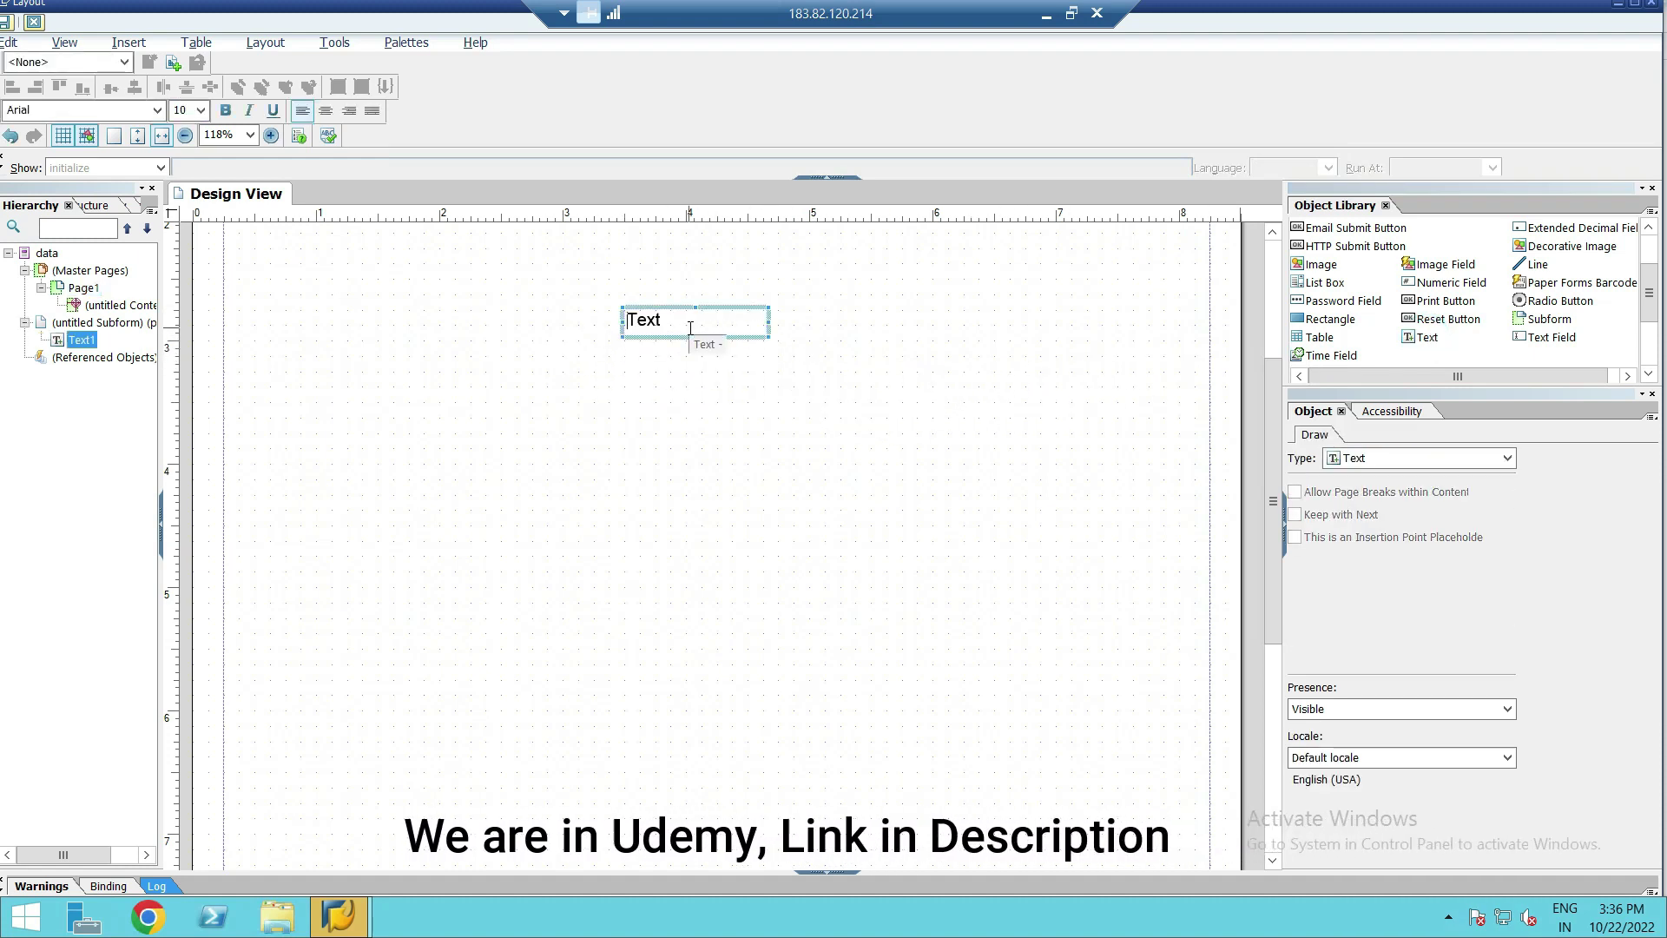
left_click(324, 115)
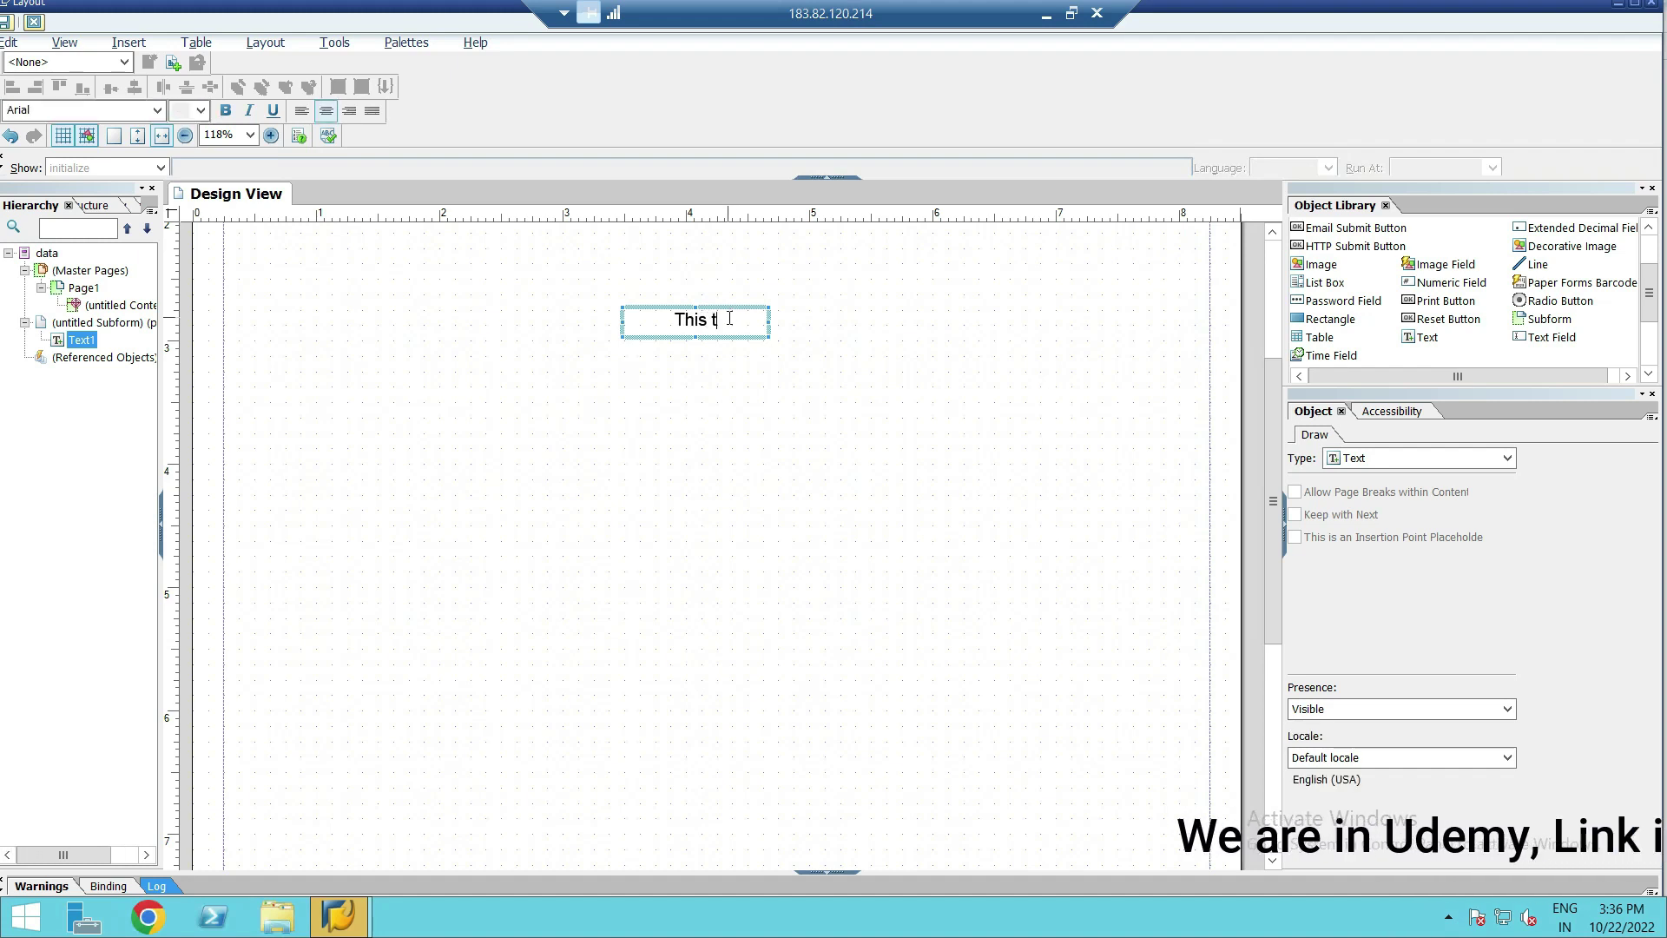
type("o certifu")
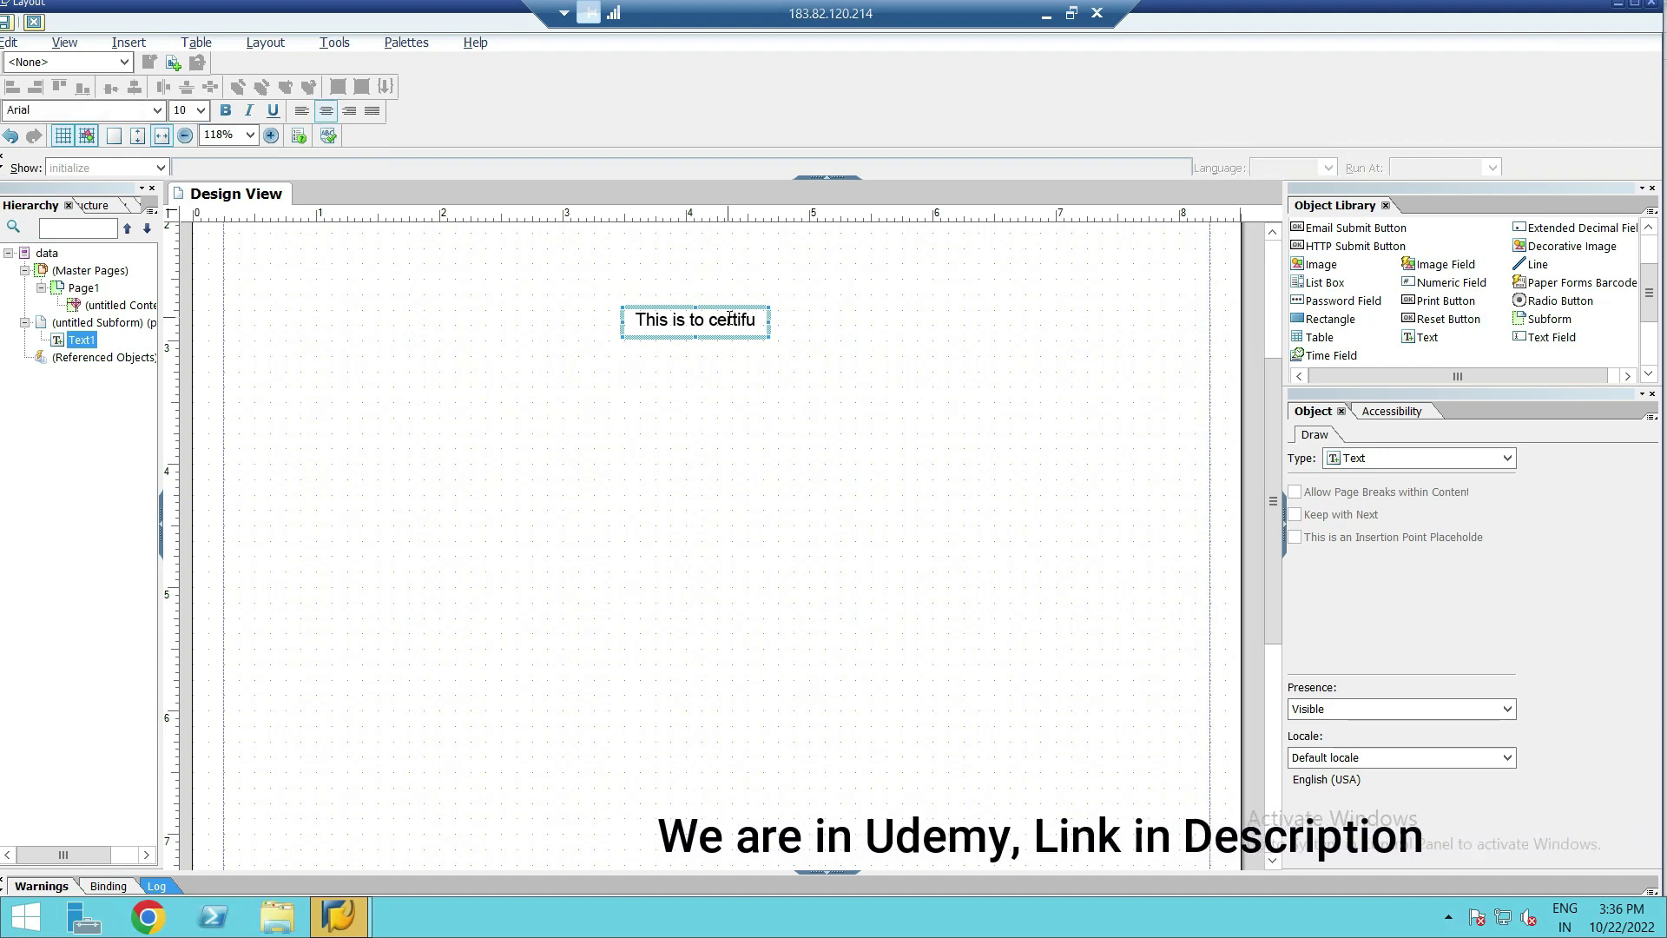
key("BackSpace")
type("y that <")
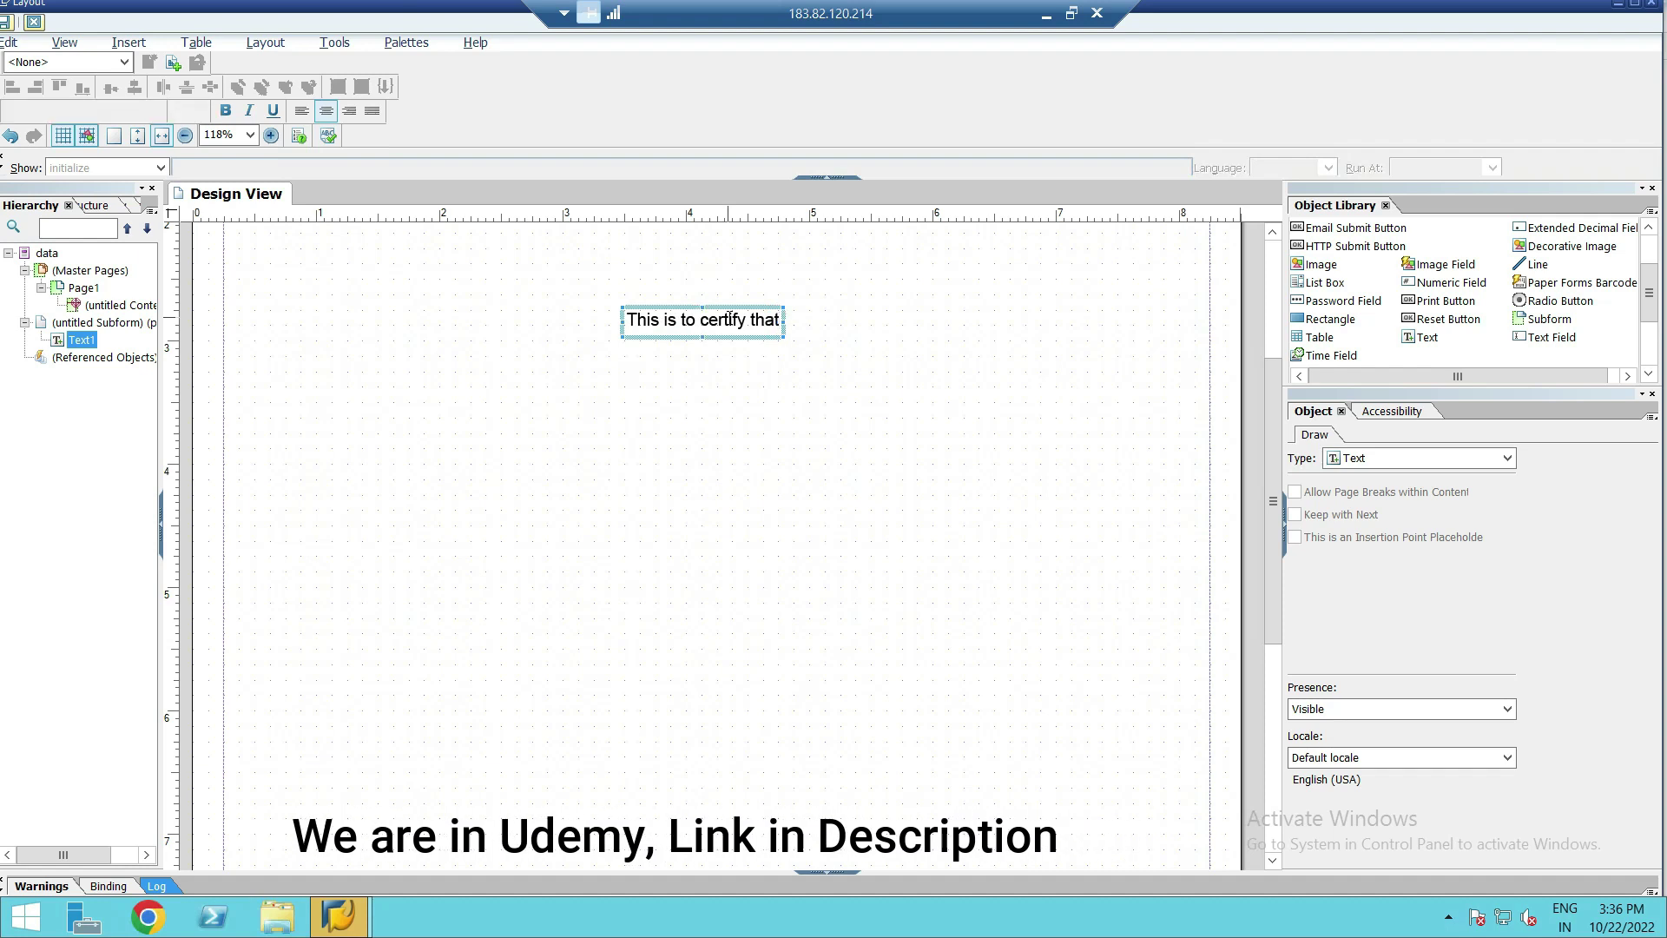
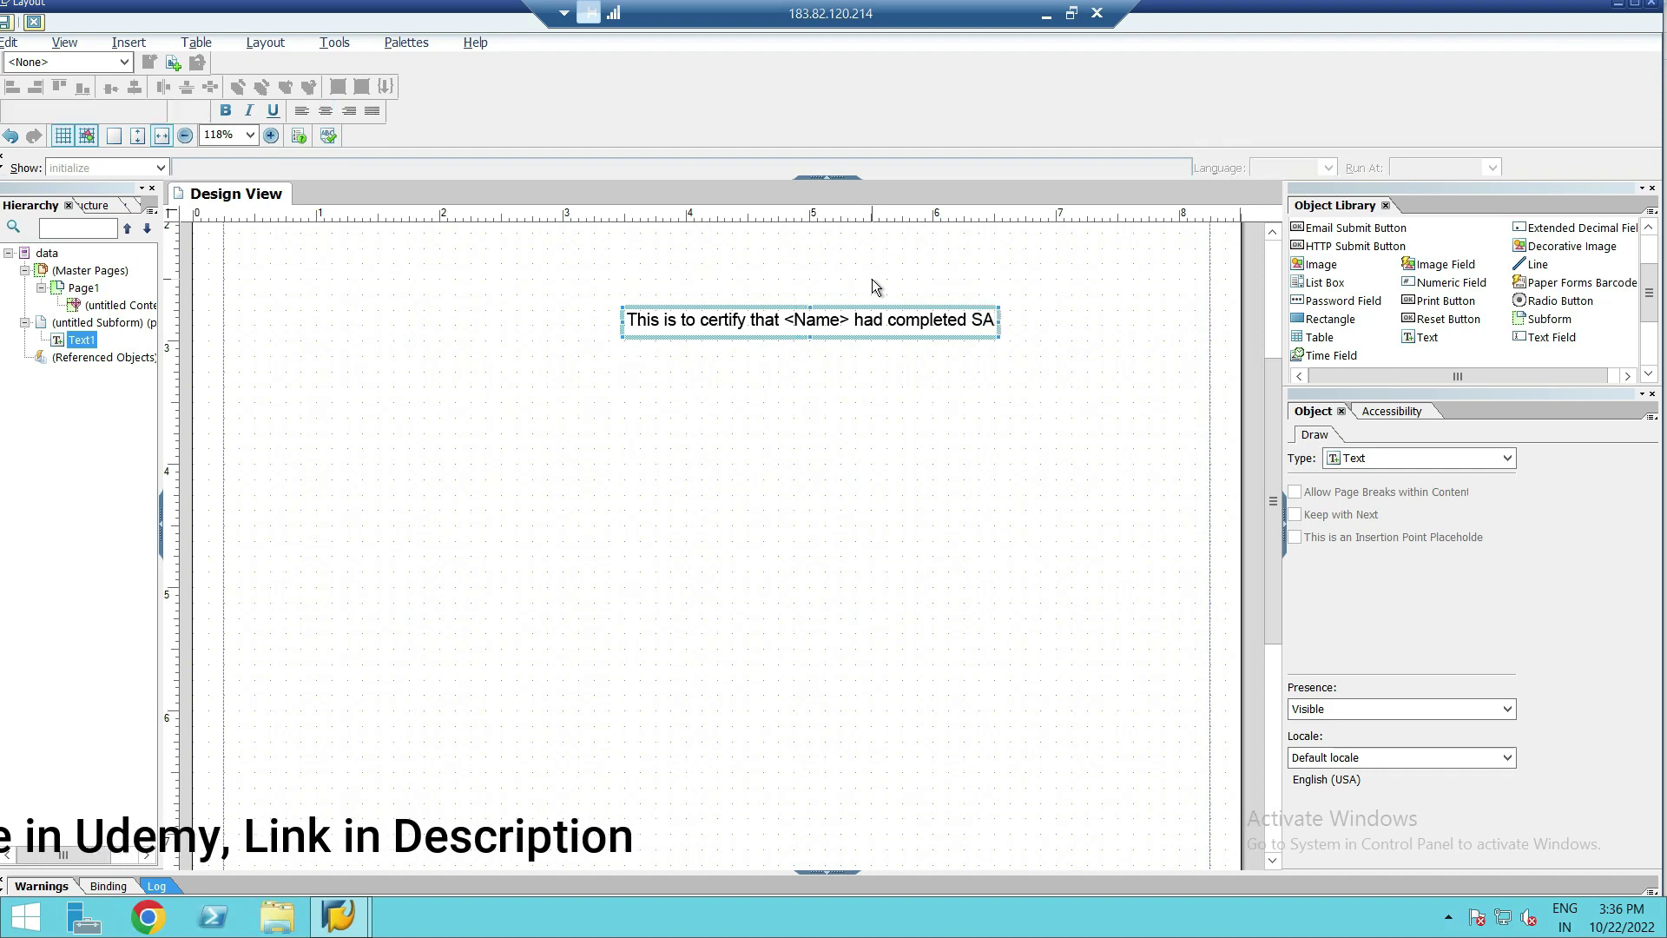
Step: Finish the sentence with 'SAP ABAP Course from' and a second line 'Our institute', fixing typos
type("P Course")
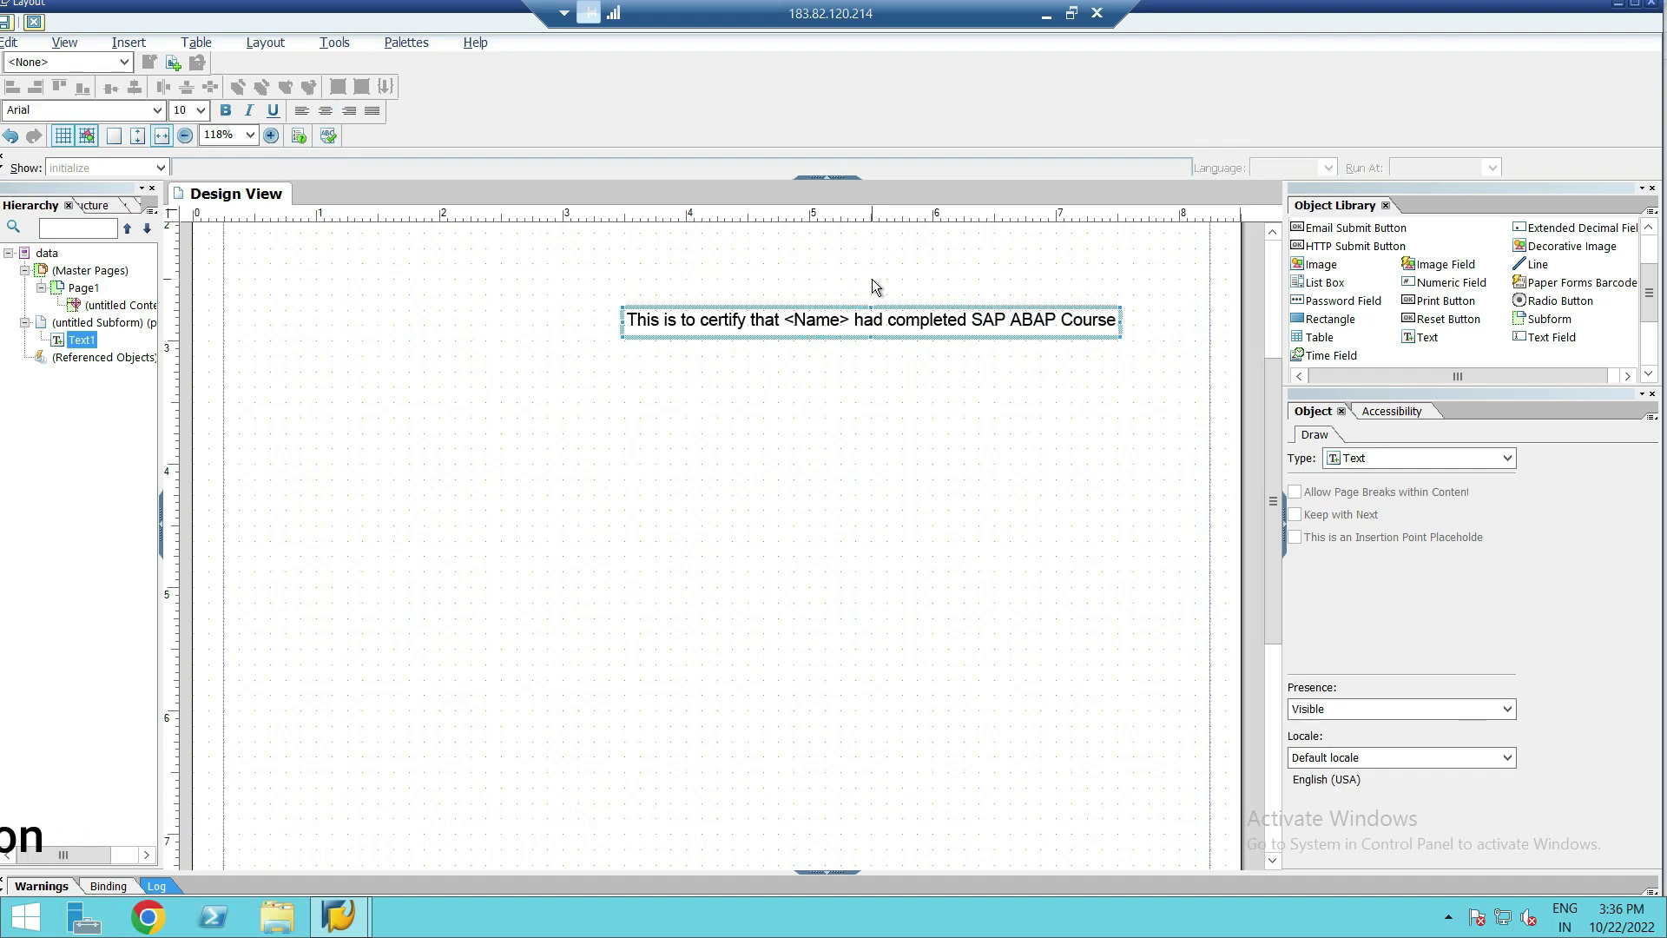
type(" from")
key("Return")
type("O")
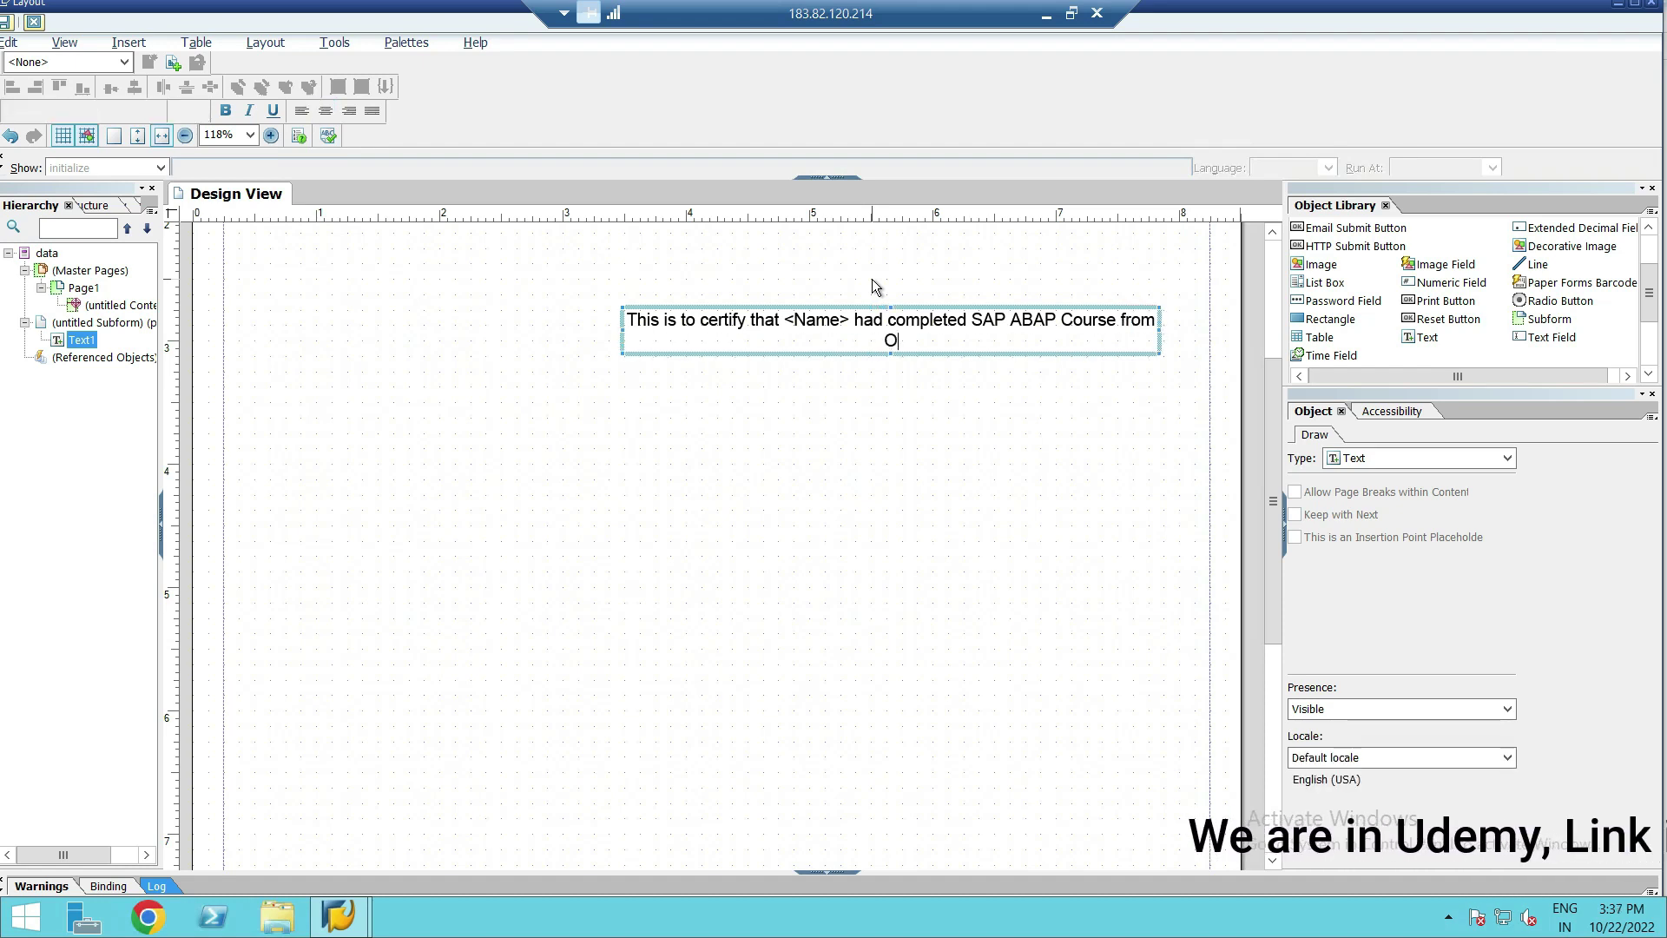
type("ur si")
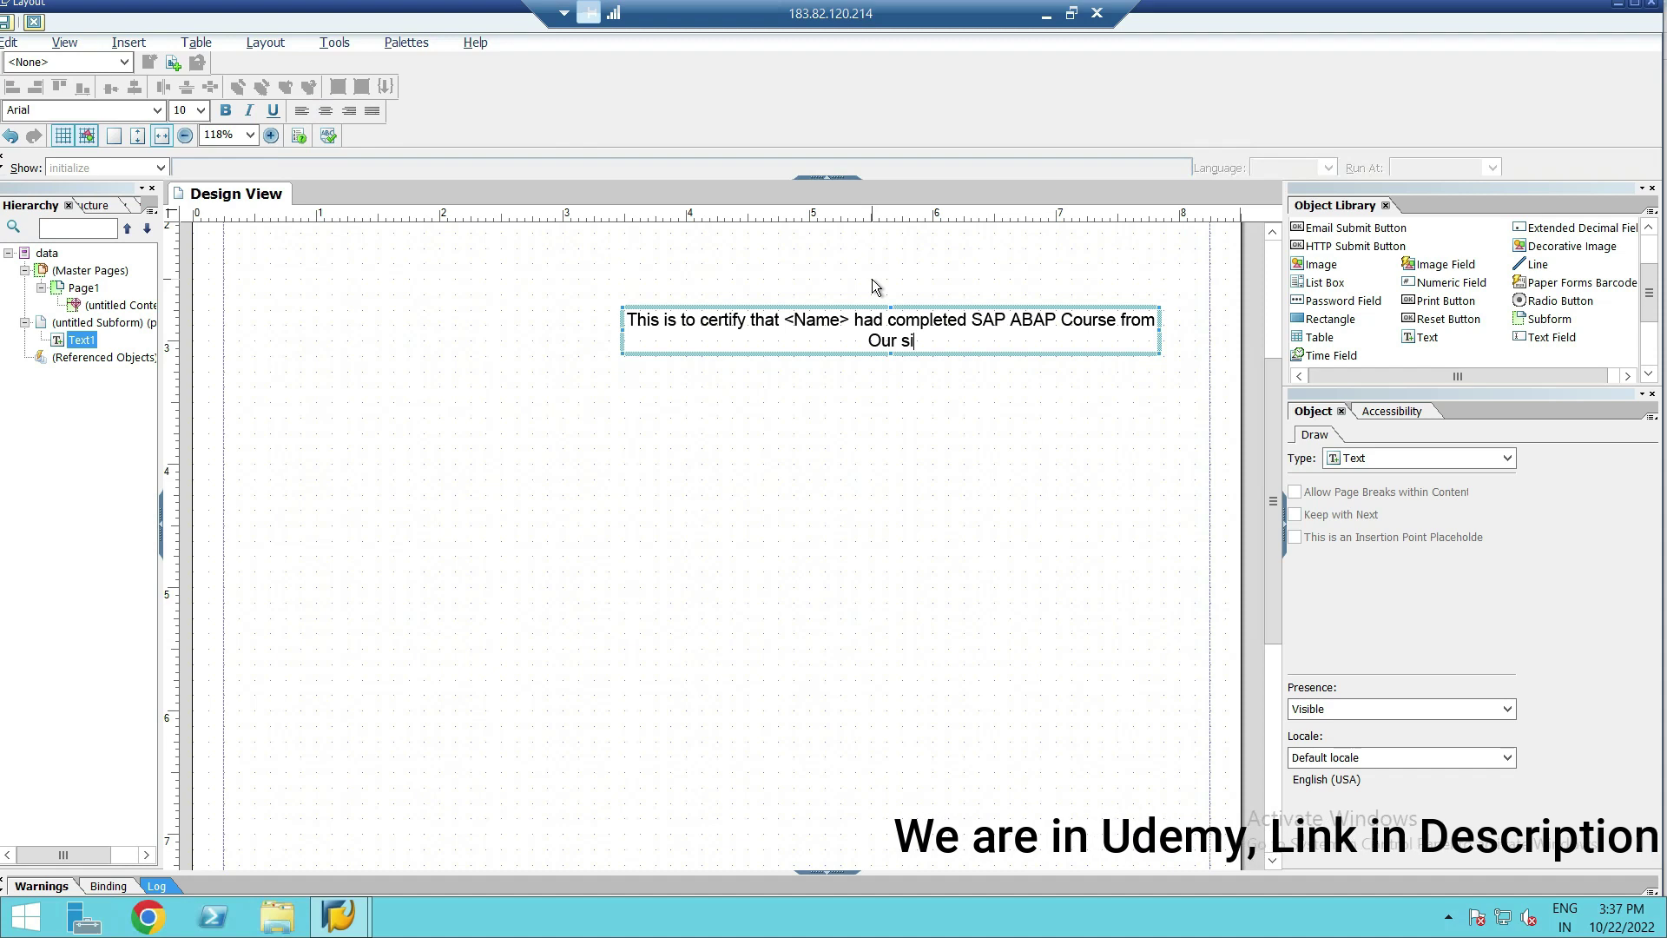
key("BackSpace")
key("BackSpace")
type("ins")
key("BackSpace")
key("BackSpace")
key("BackSpace")
type("insti")
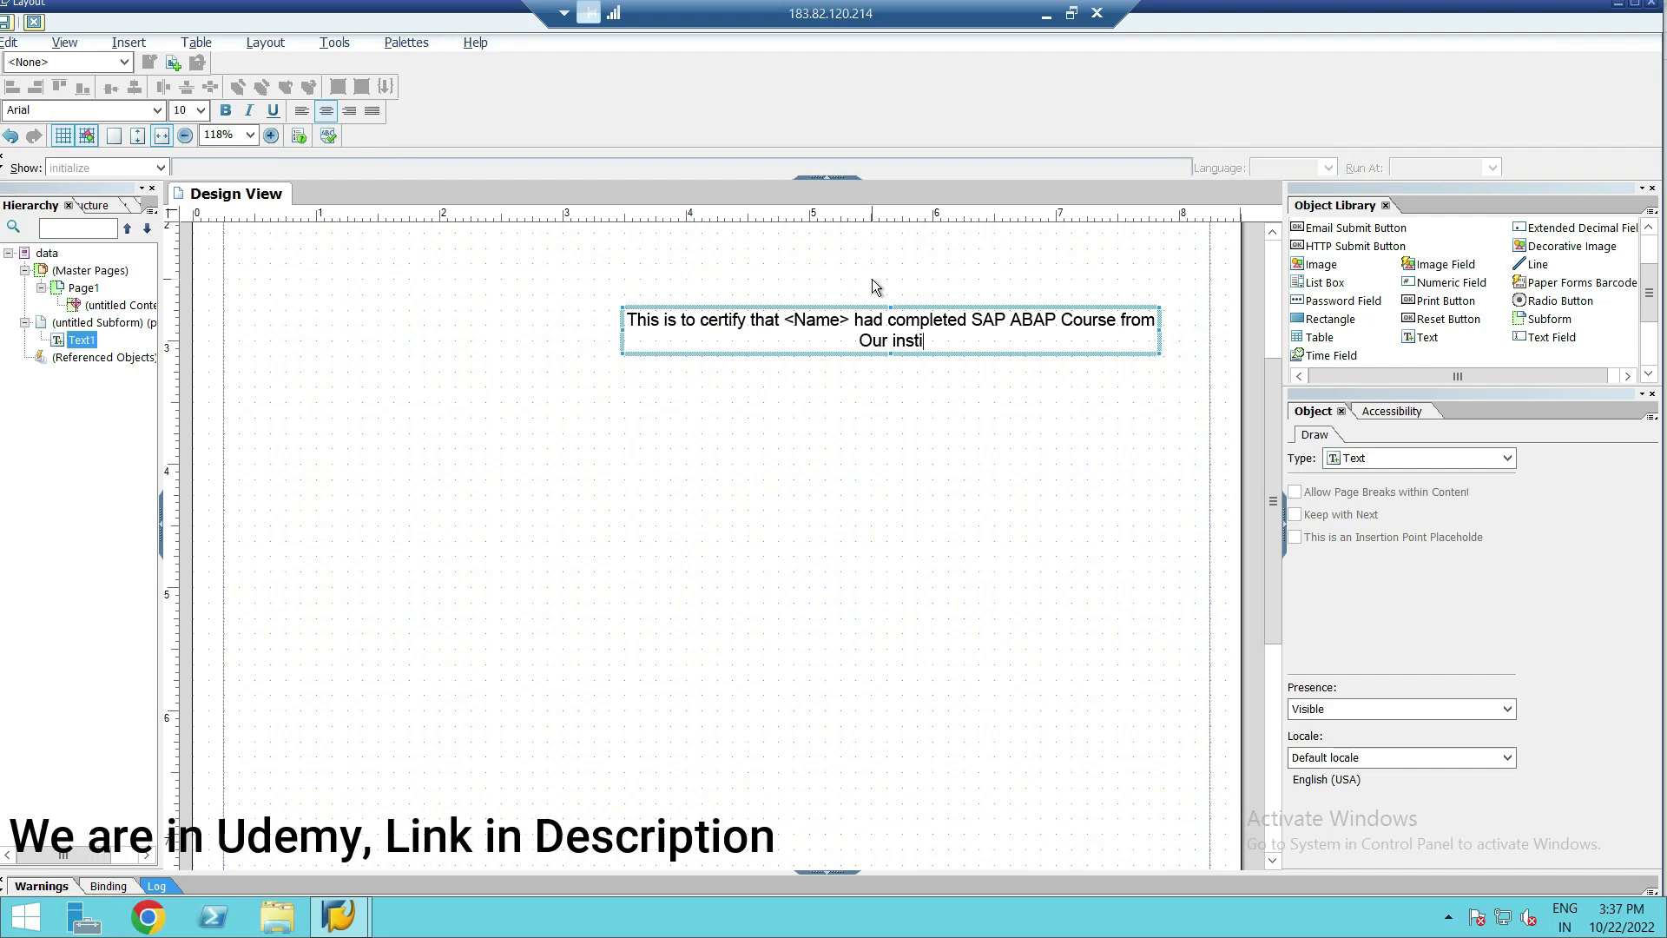
type("tute")
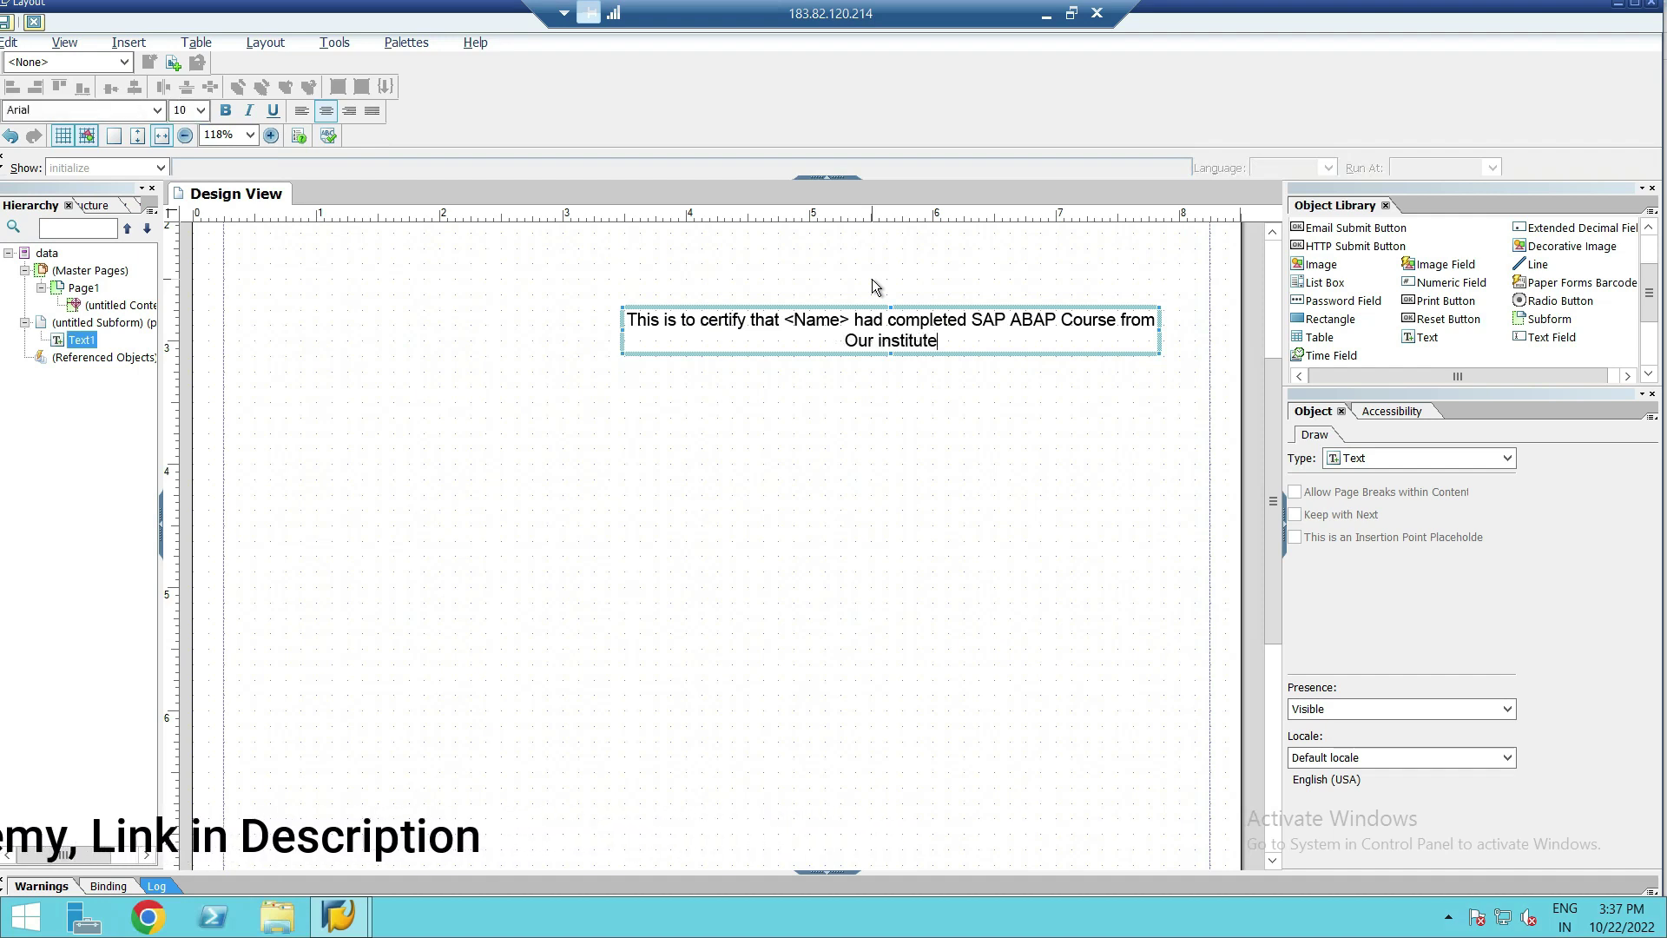
left_click(857, 373)
left_click(882, 319)
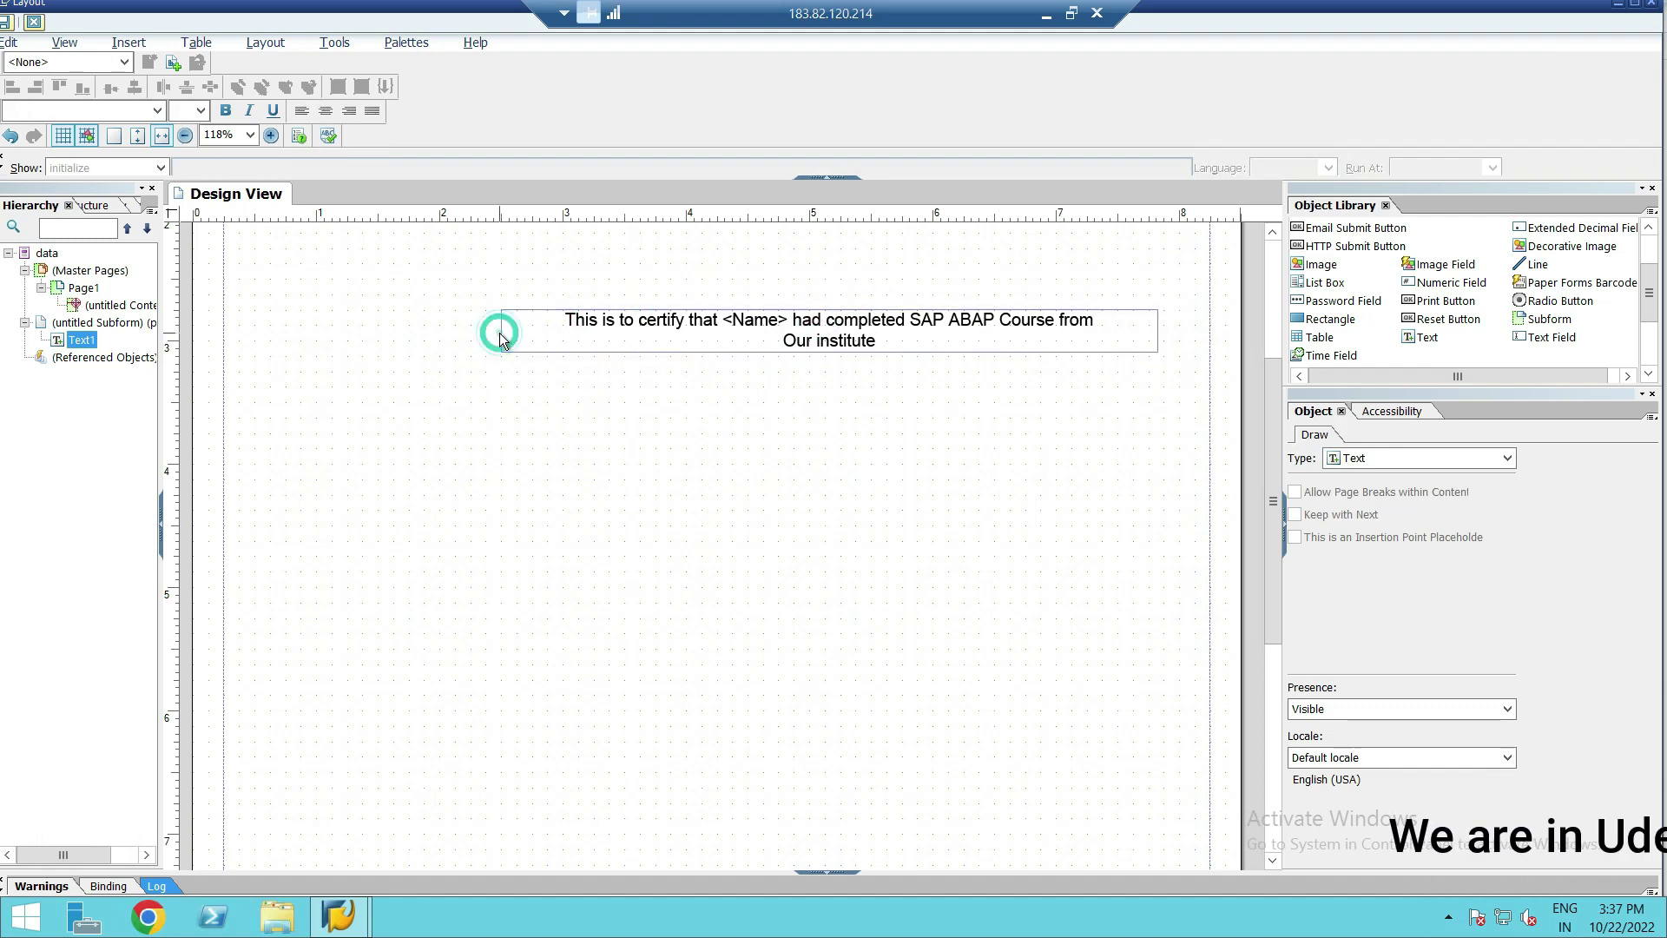
Step: Drag the certificate text box's left edge far to the left to widen it
left_click(500, 329)
left_click_drag(500, 328, 296, 331)
left_click(423, 413)
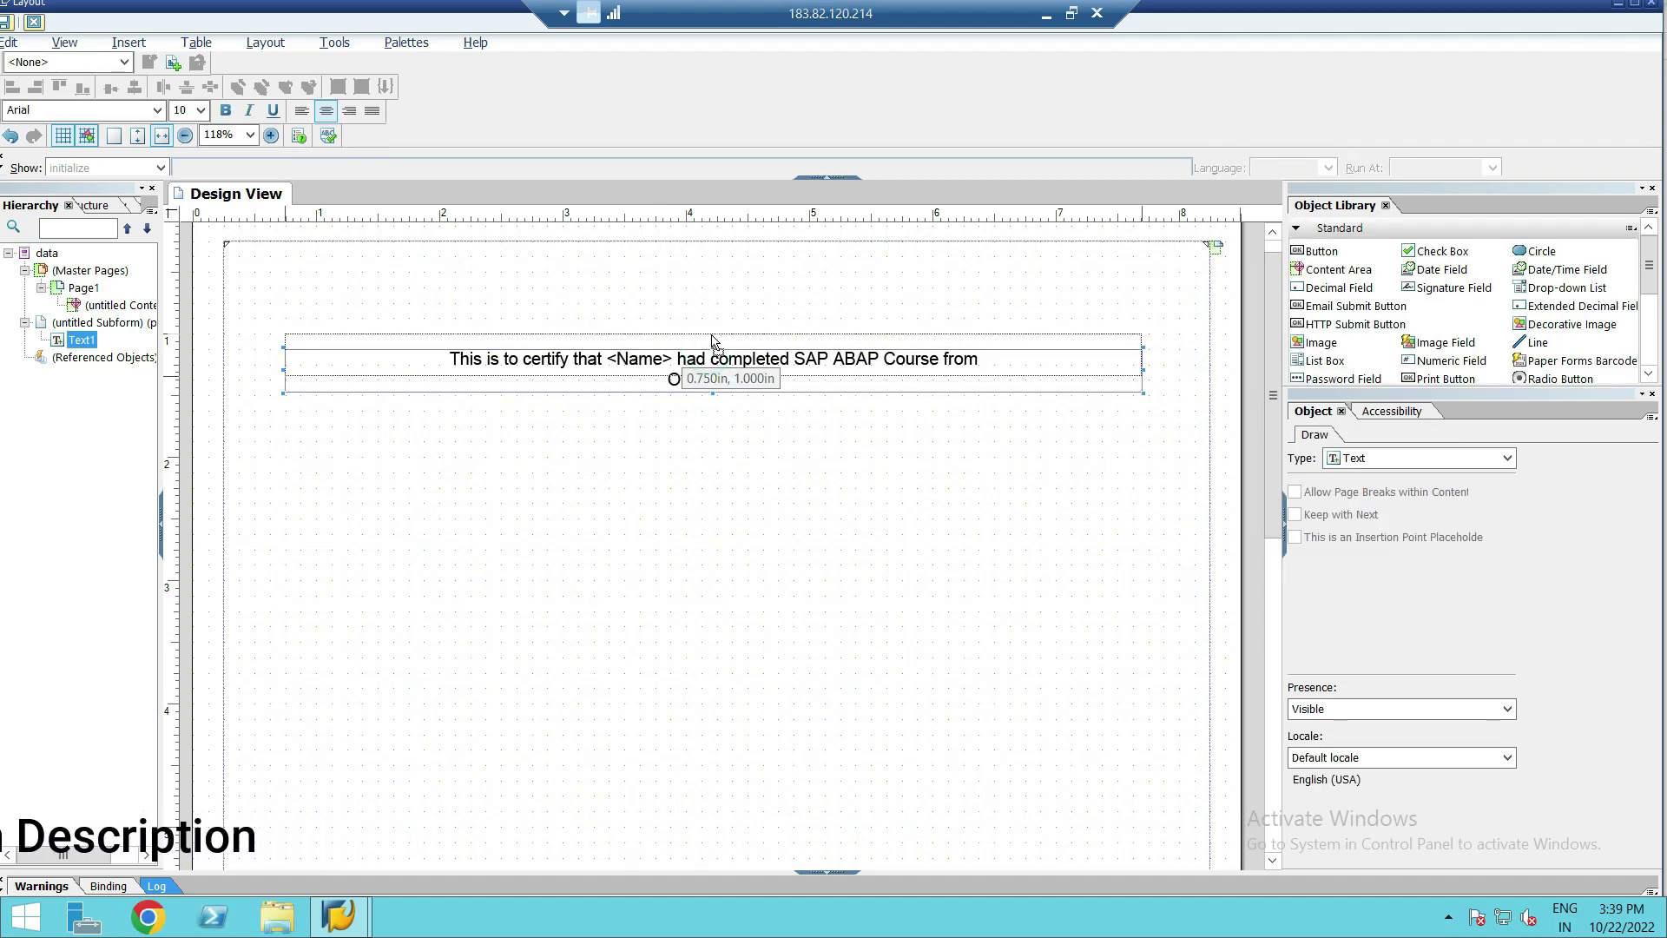
Step: Move the certificate text block to a new position on the page
left_click_drag(712, 340, 720, 412)
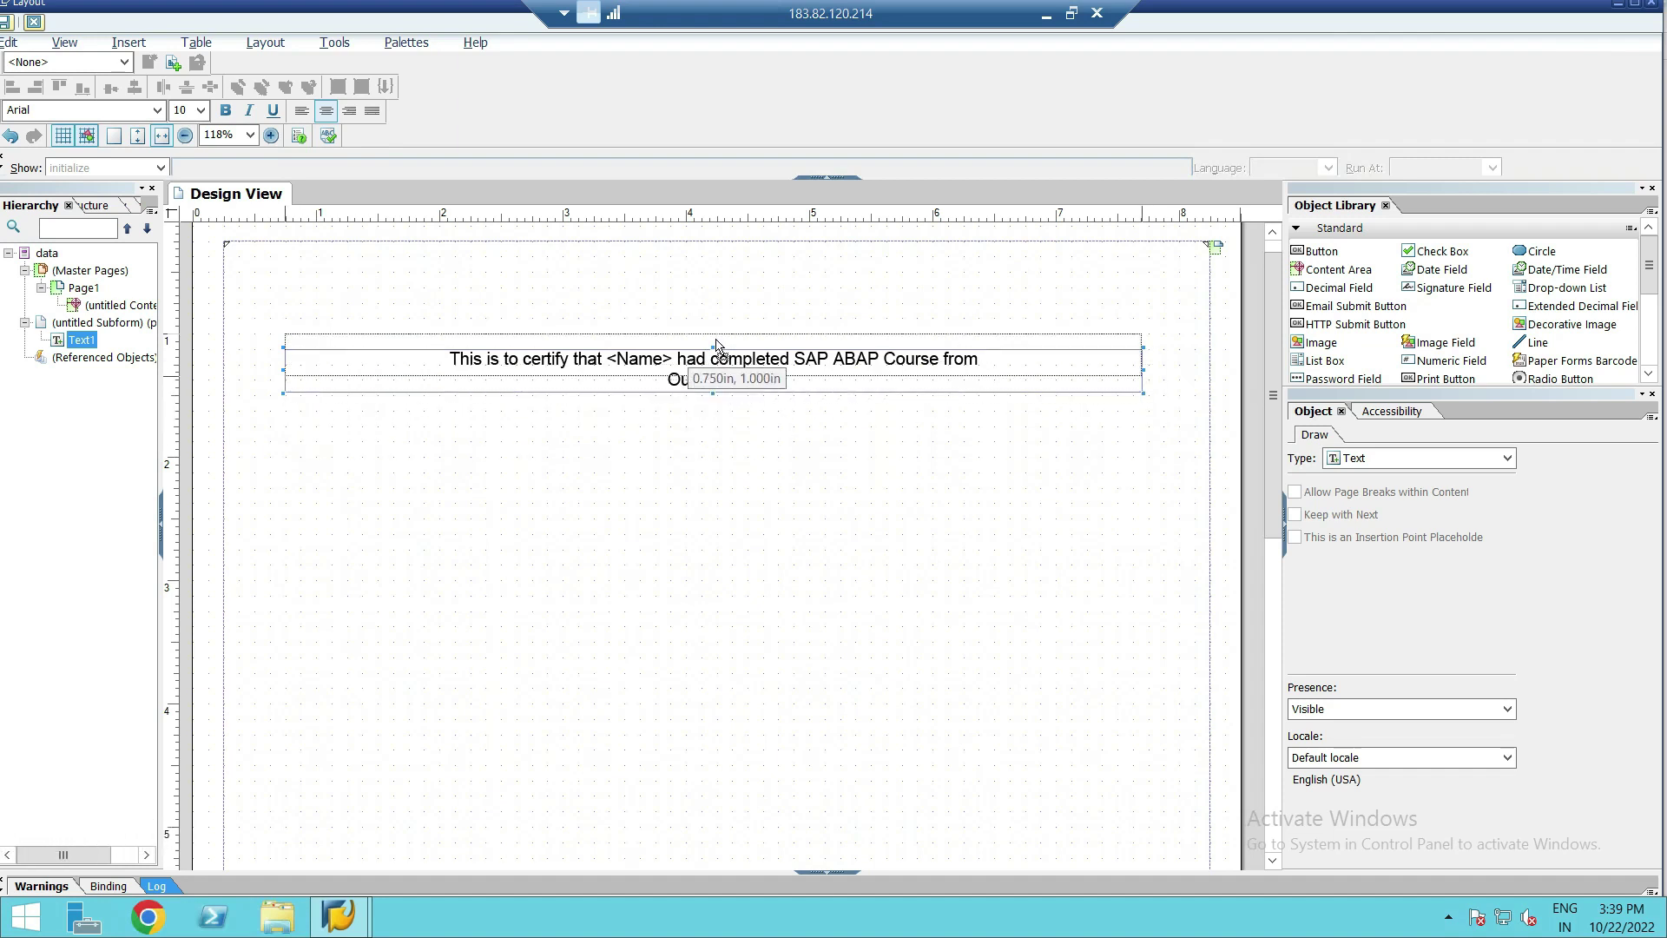
left_click_drag(719, 346, 685, 387)
left_click(685, 387)
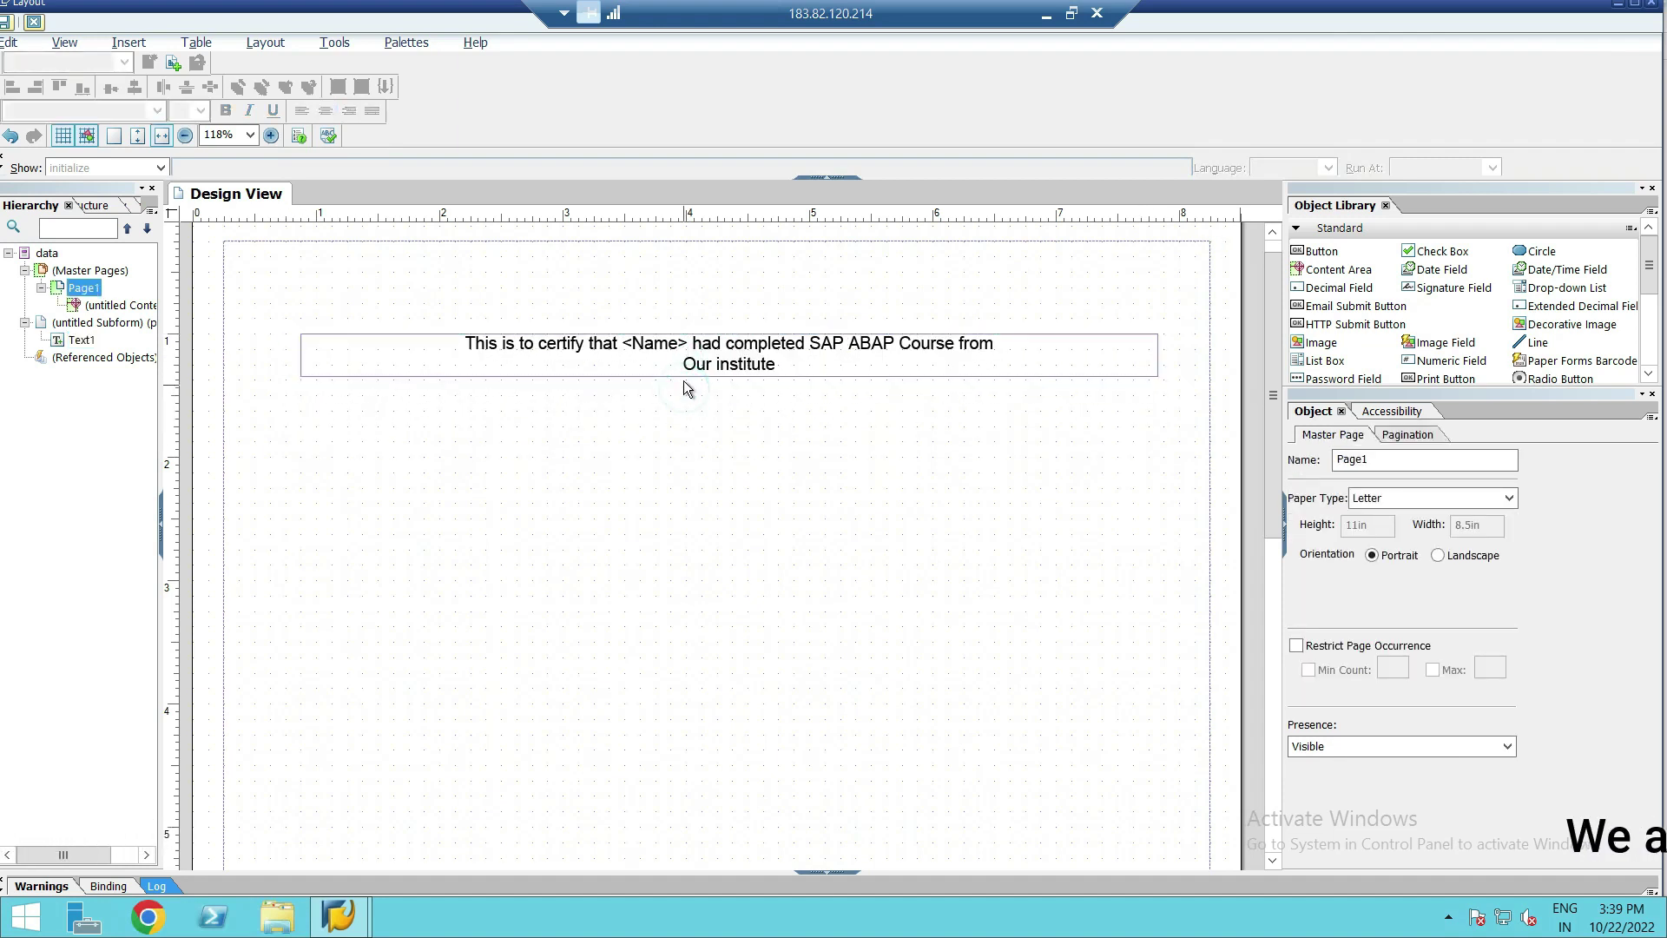
Step: Select the <Name> placeholder inside the certificate sentence
left_click(685, 344)
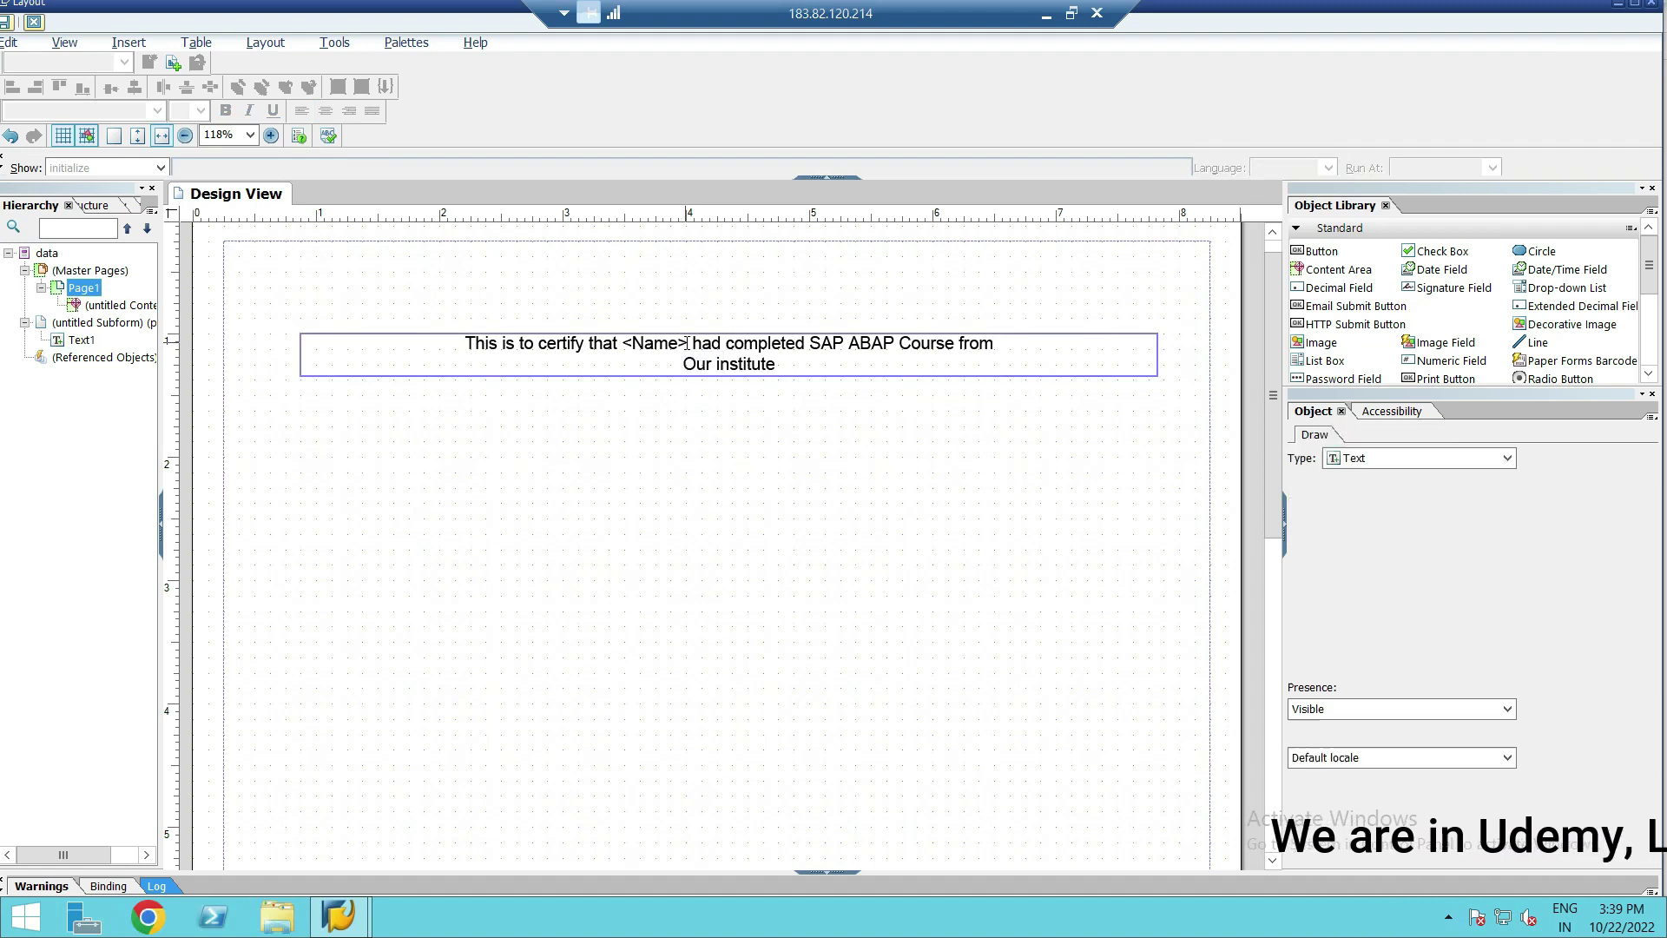
left_click_drag(631, 338, 625, 337)
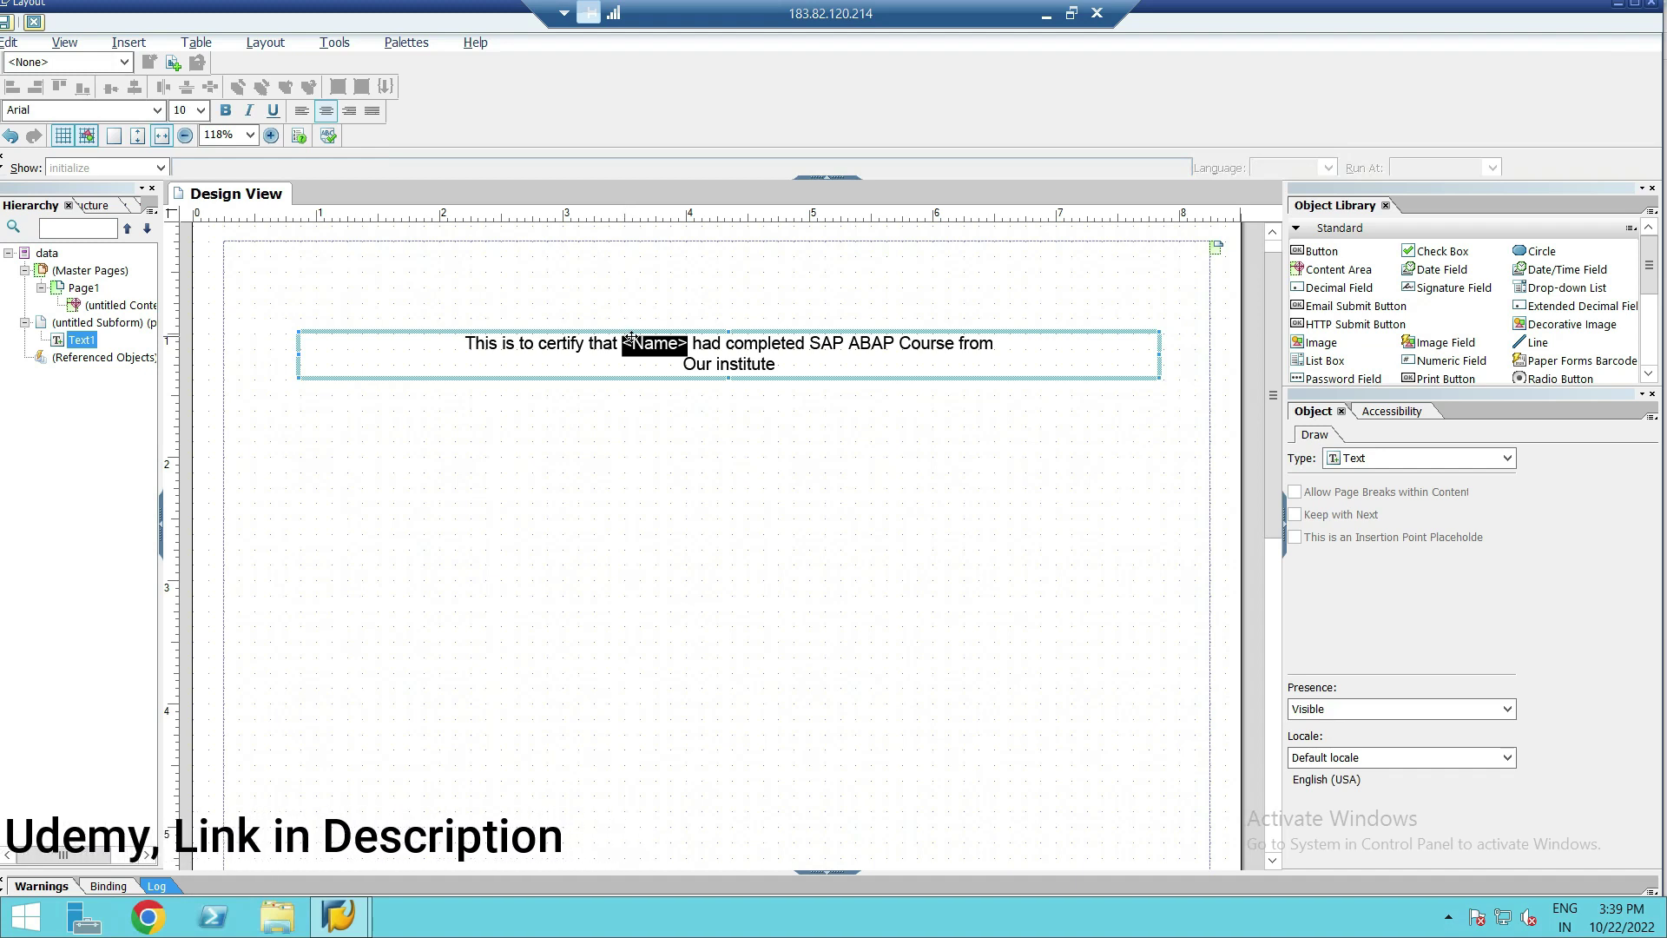
left_click(668, 377)
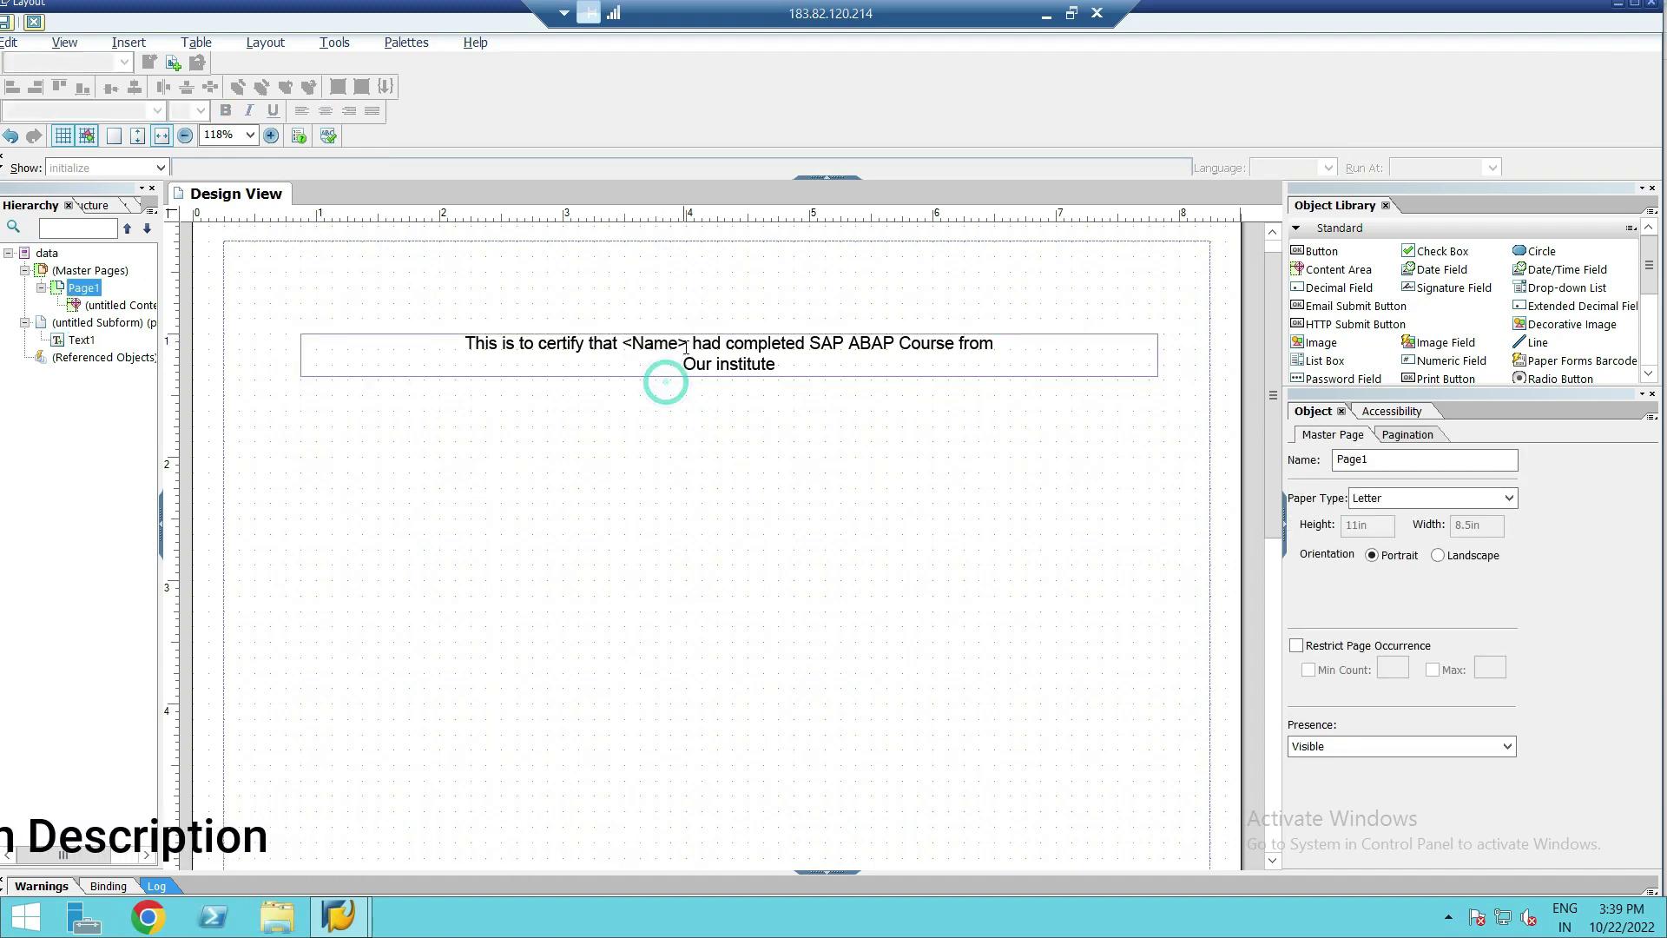
left_click(670, 345)
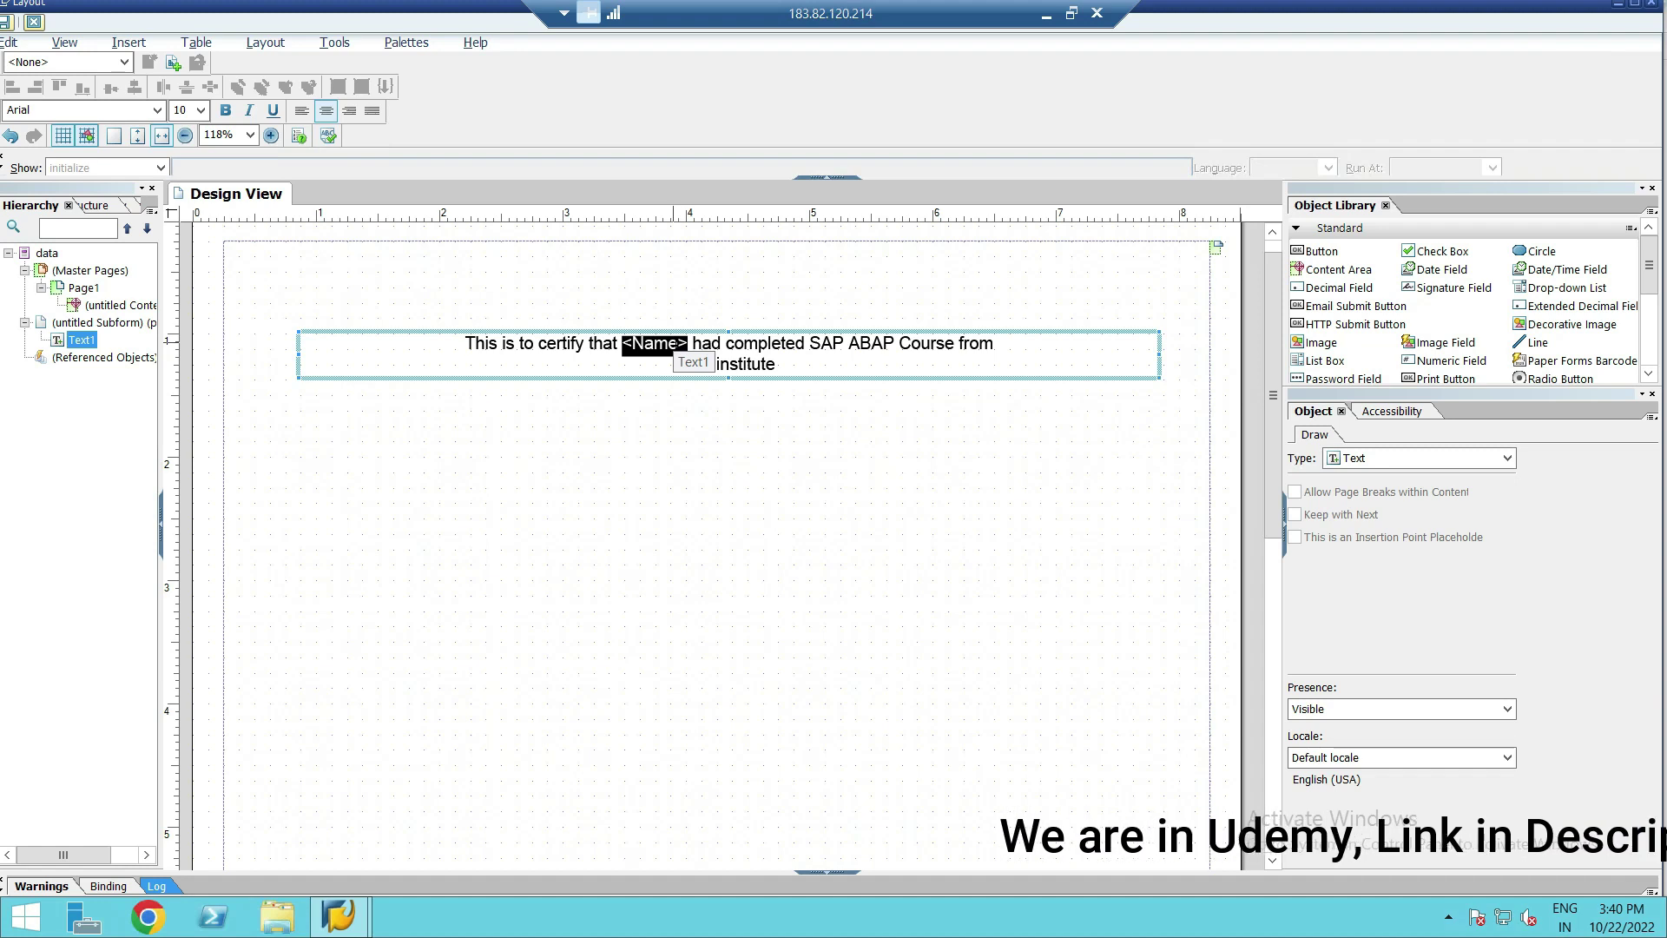
left_click(682, 379)
left_click(688, 344)
left_click(650, 344)
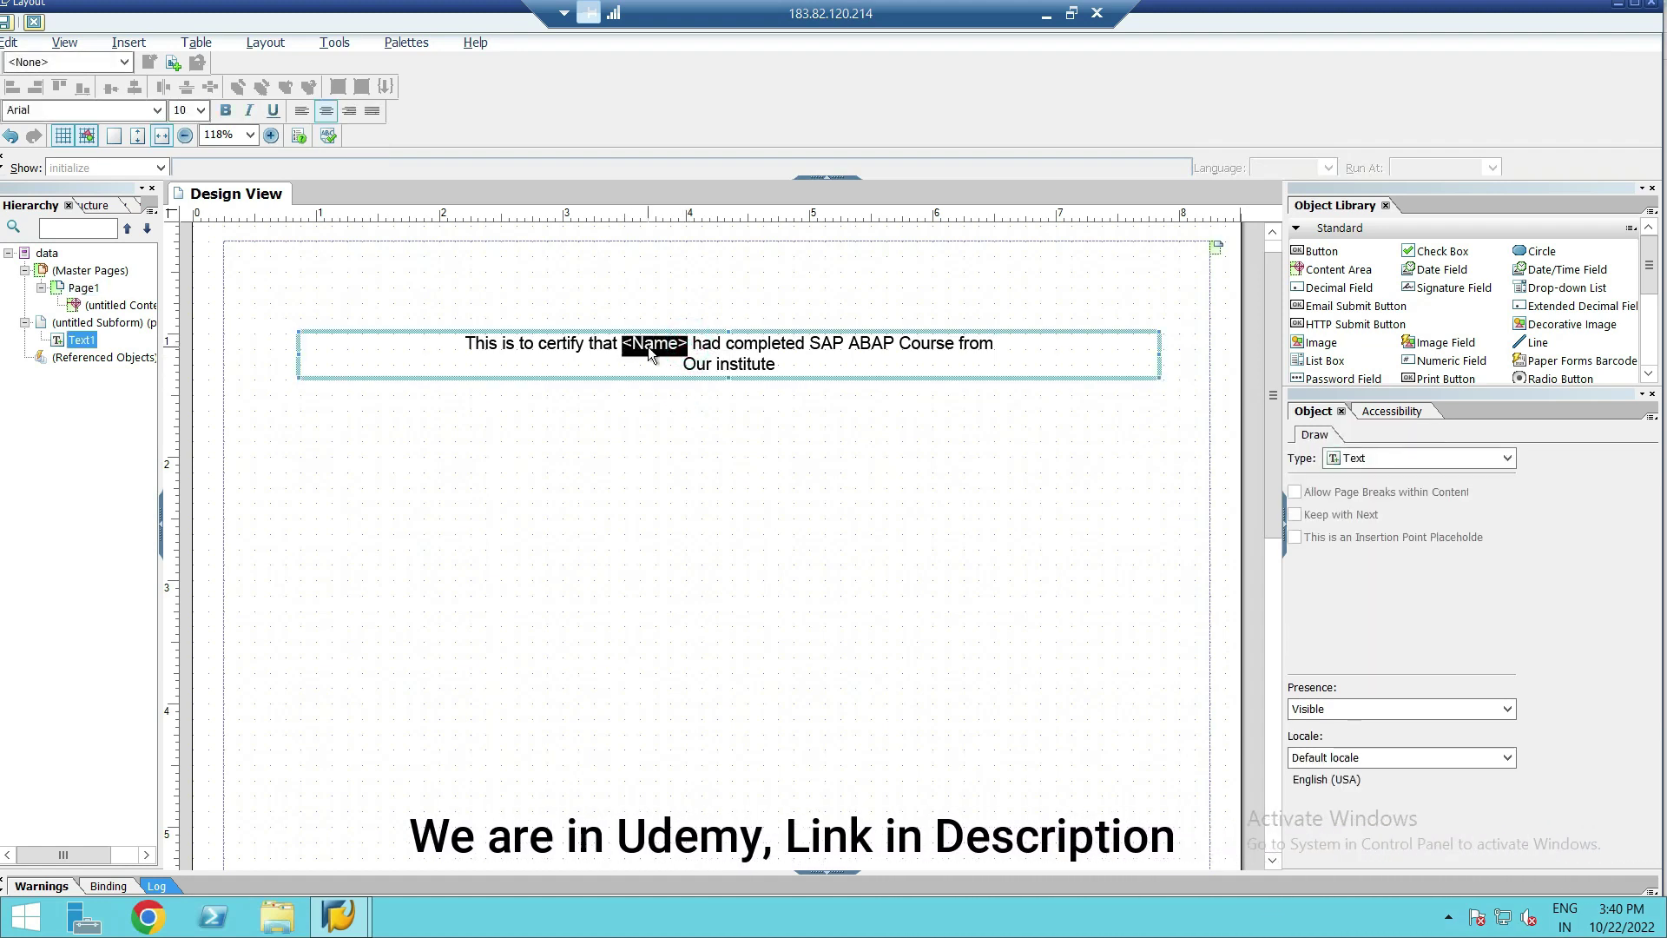
Step: Convert the selected <Name> placeholder into a Floating Field, shown as {TextField}
right_click(648, 347)
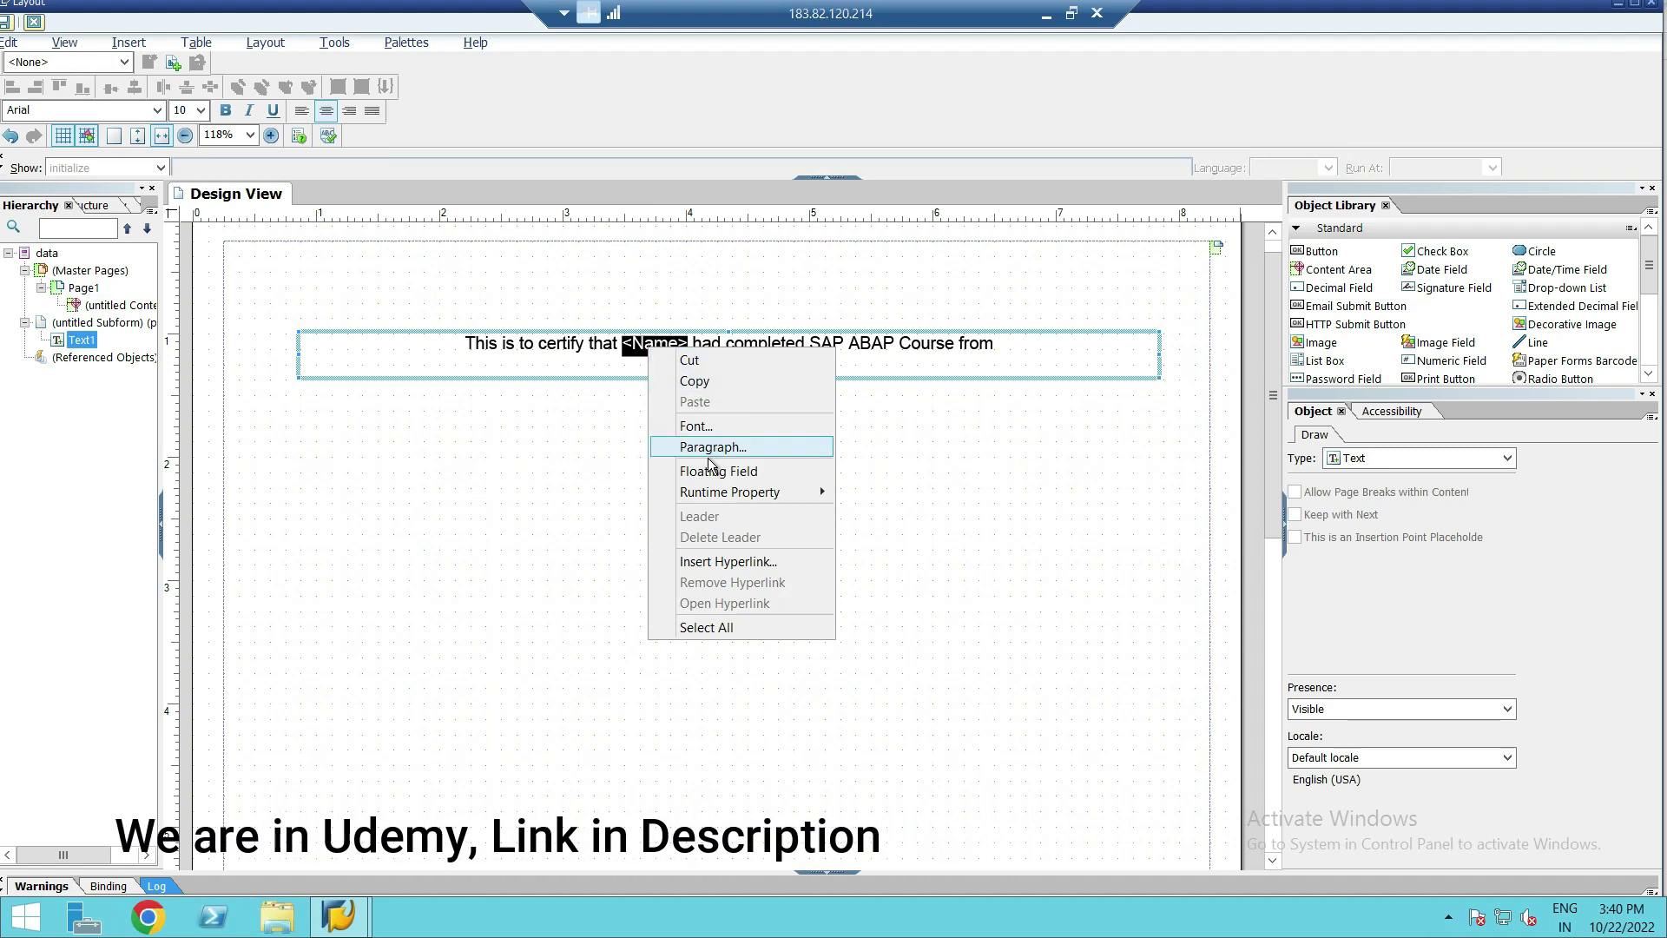
left_click(773, 470)
left_click(601, 471)
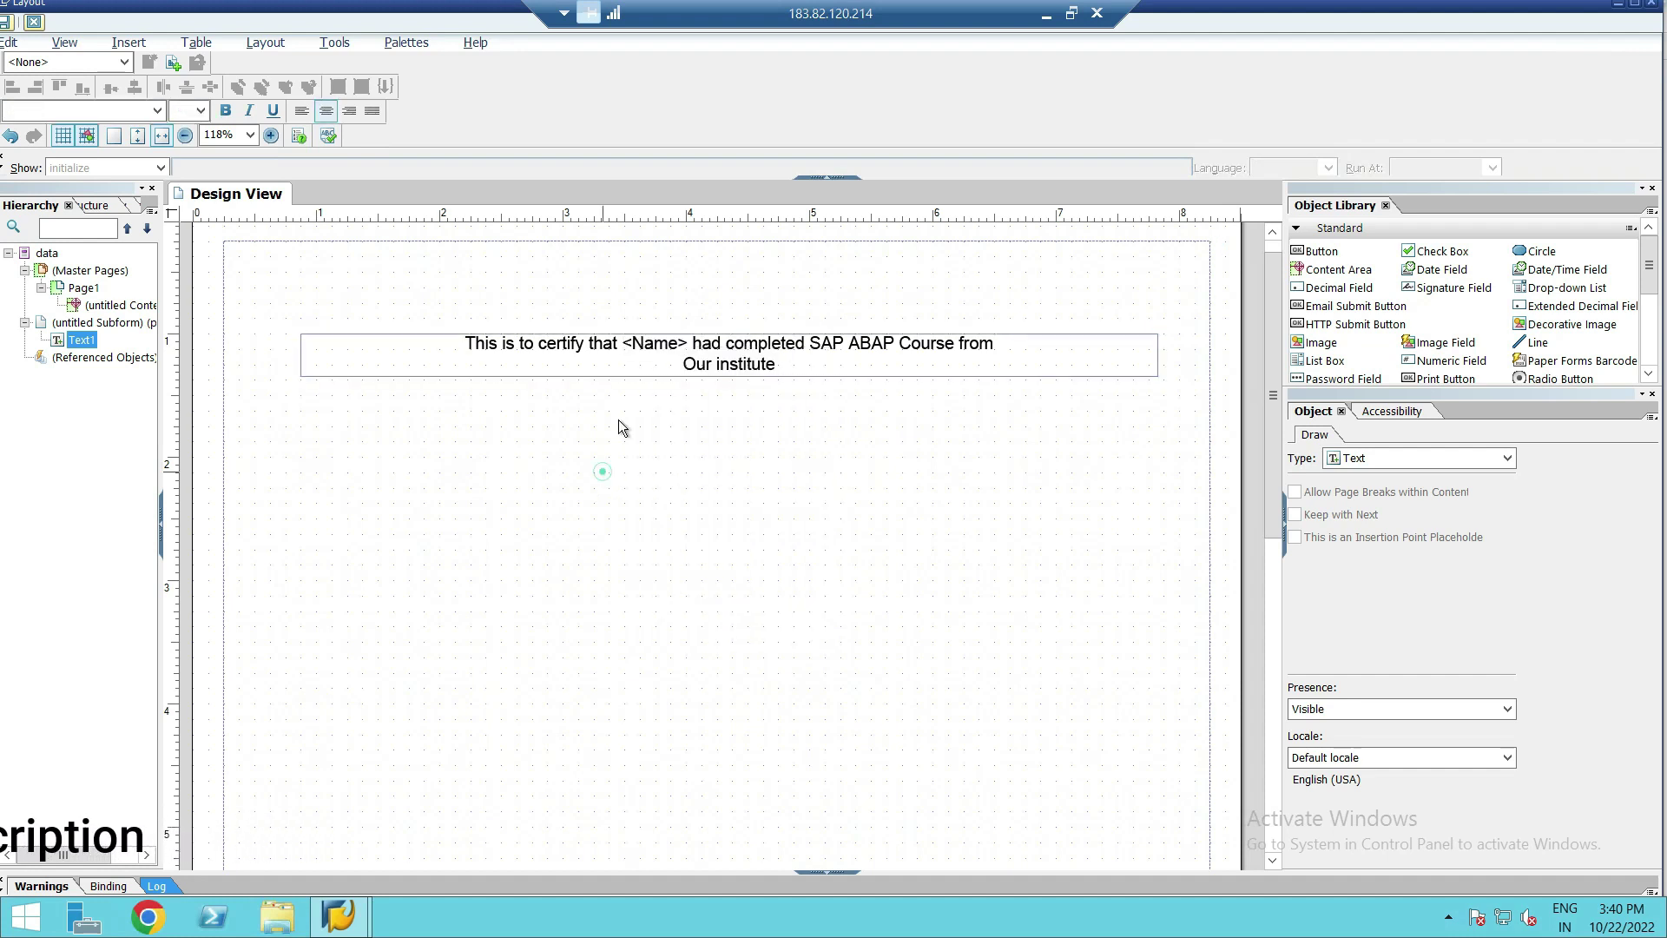
left_click(689, 348)
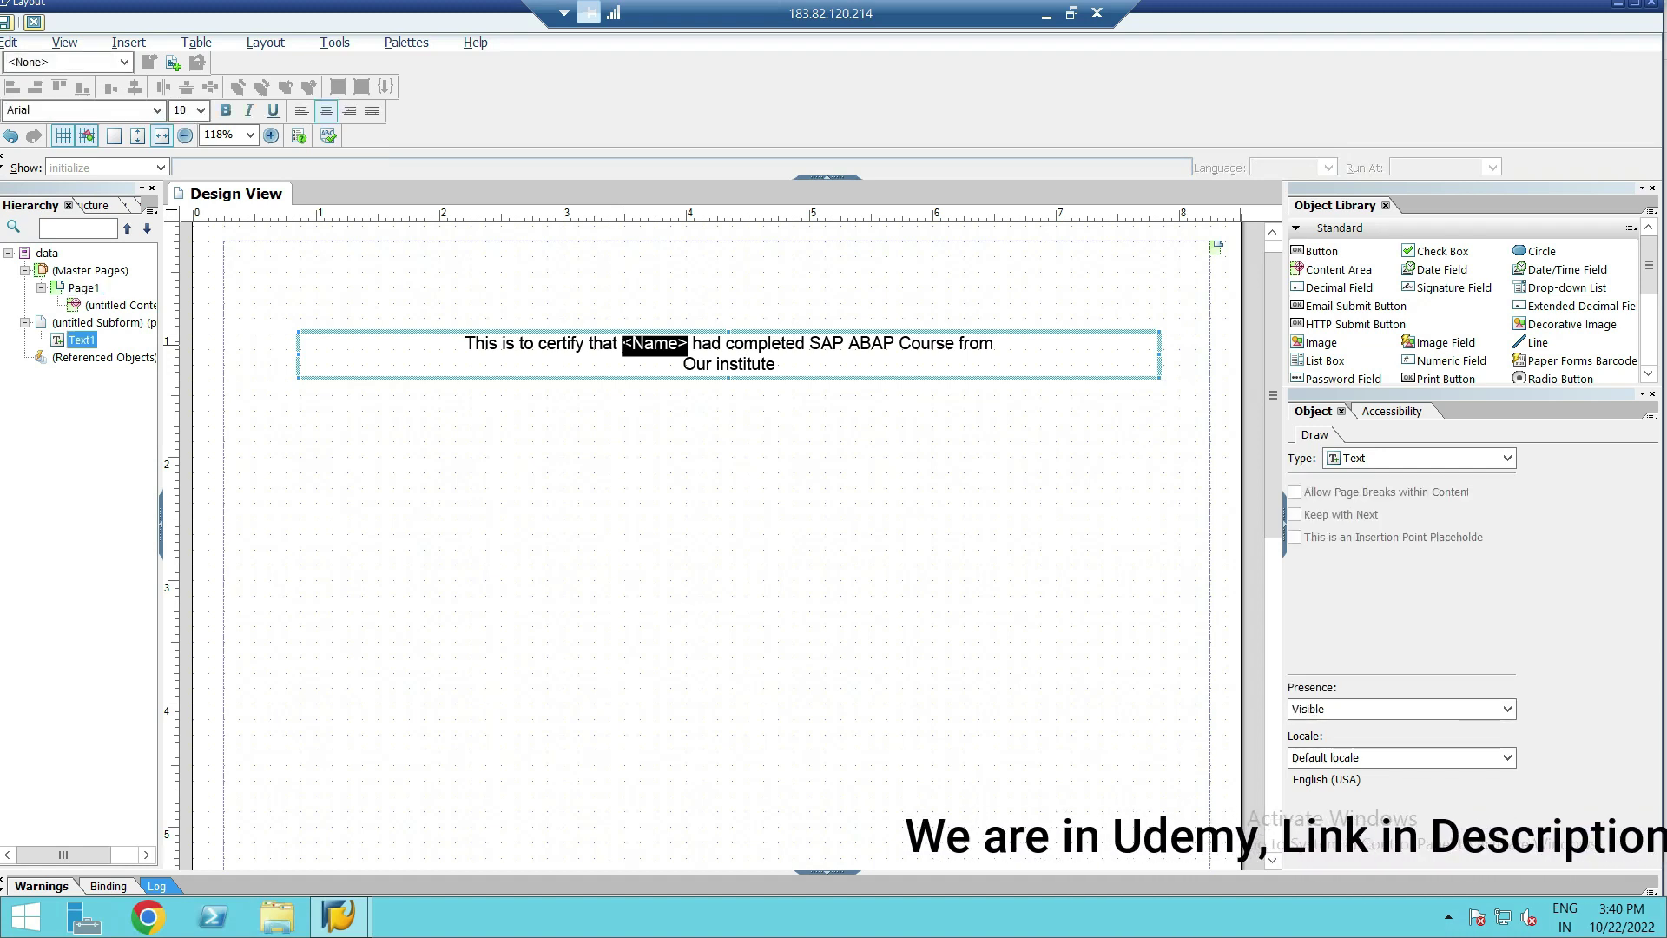
right_click(647, 344)
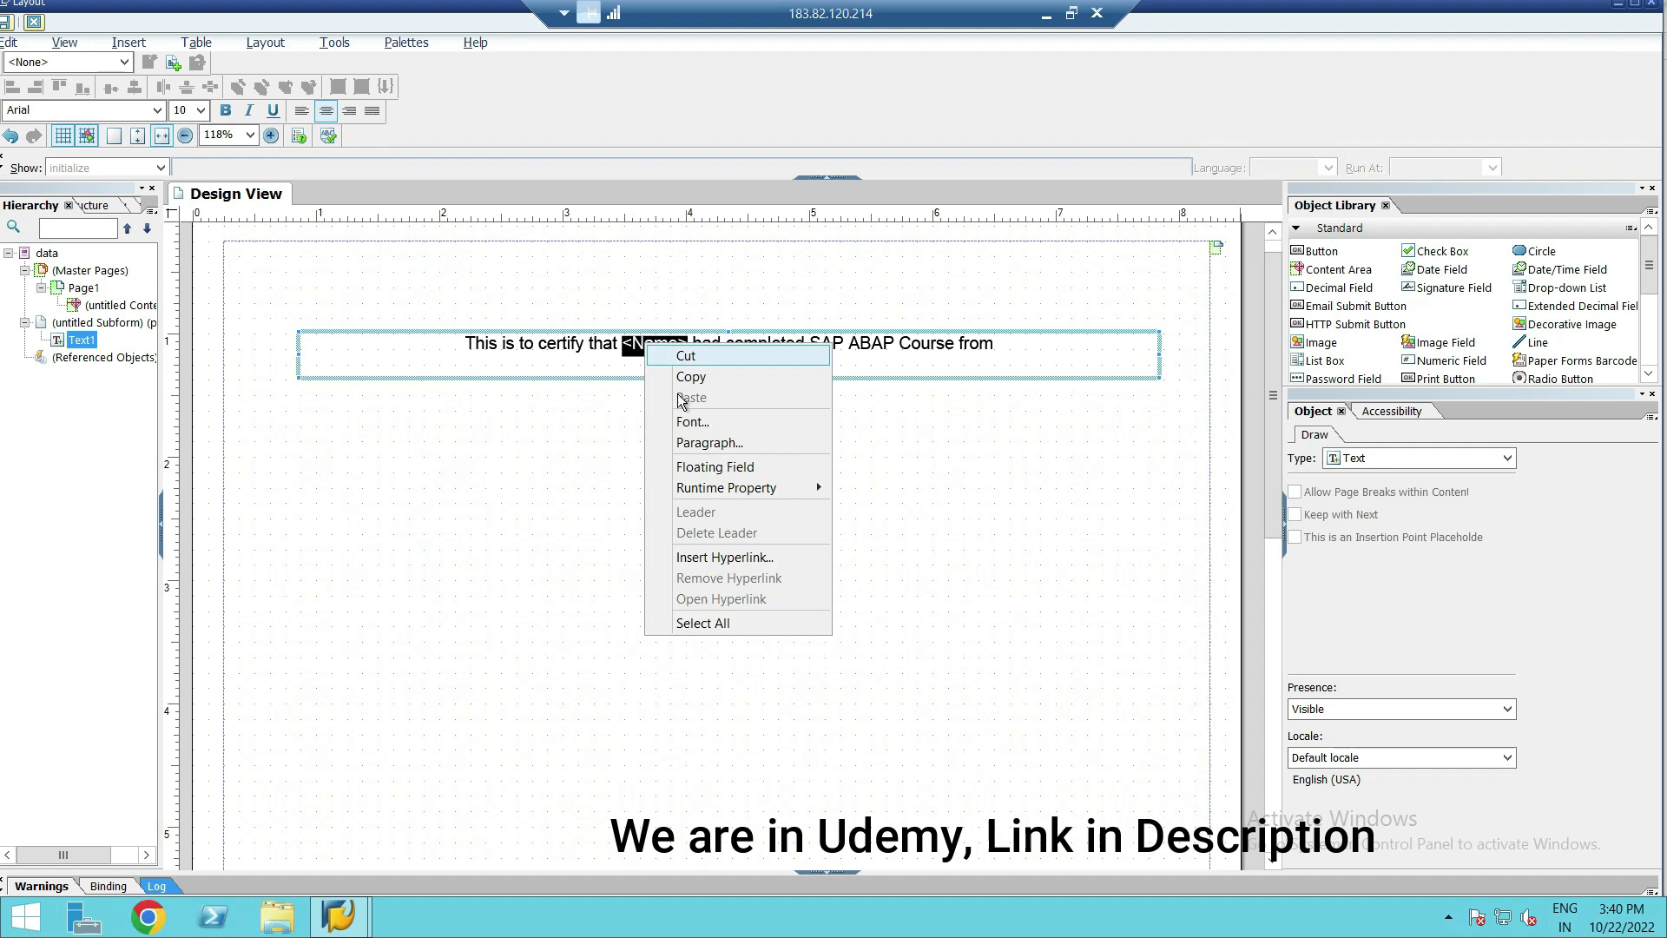
left_click(715, 468)
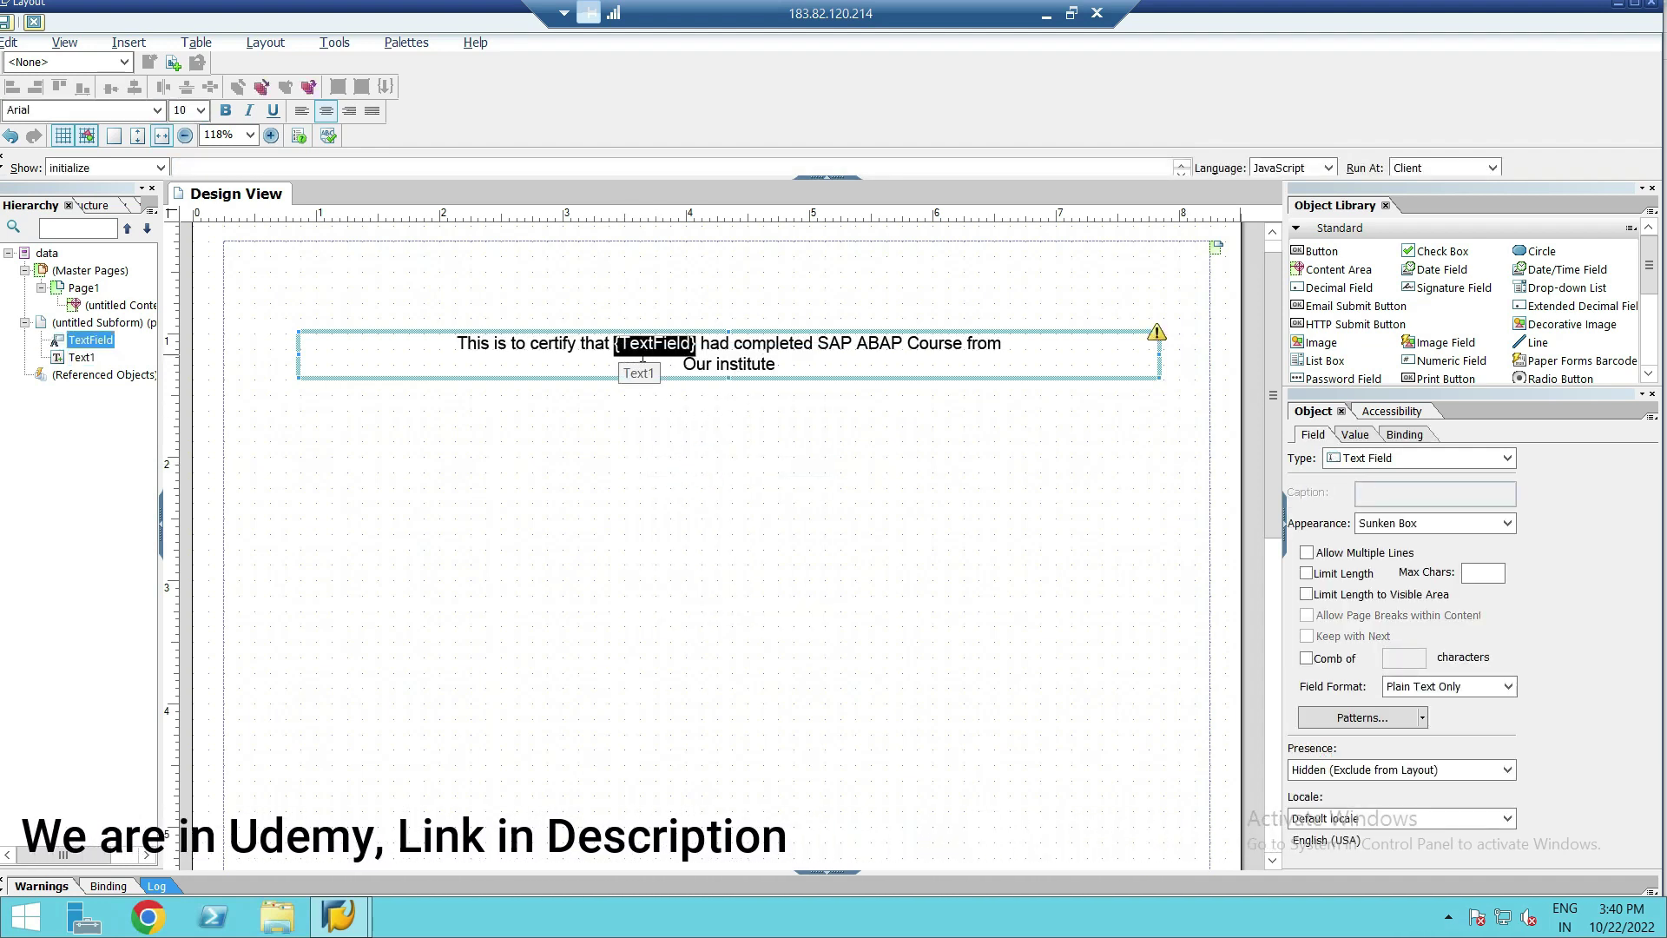
left_click(718, 401)
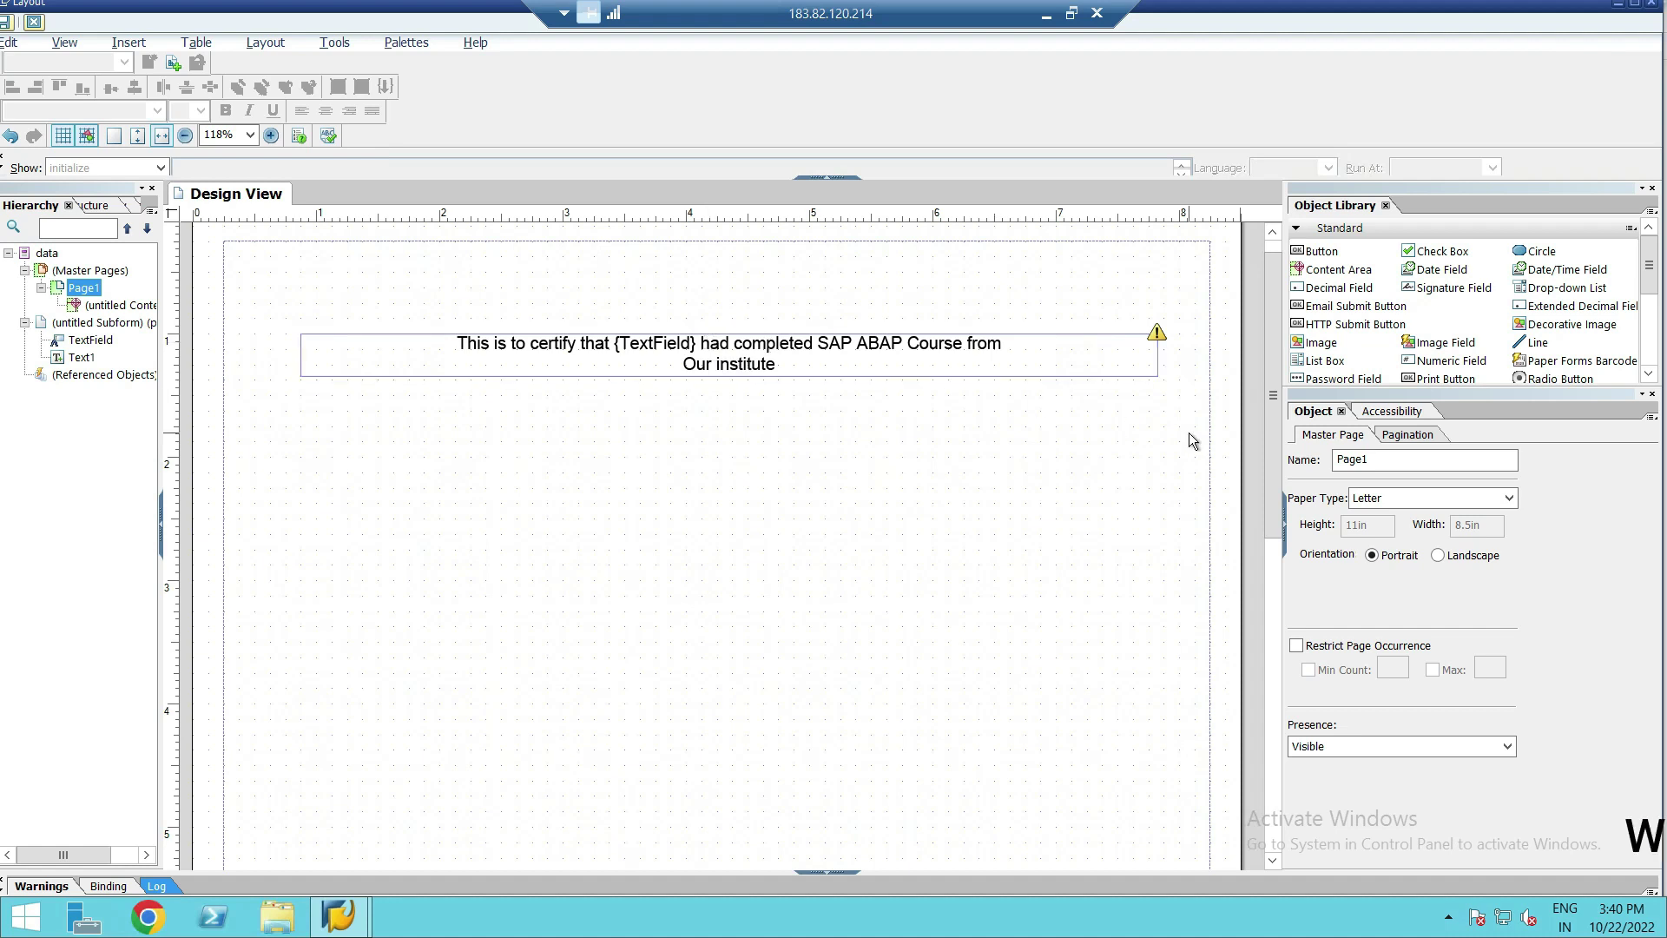
Step: Select the {TextField} floating field and show its Binding settings in the Object palette
double_click(807, 351)
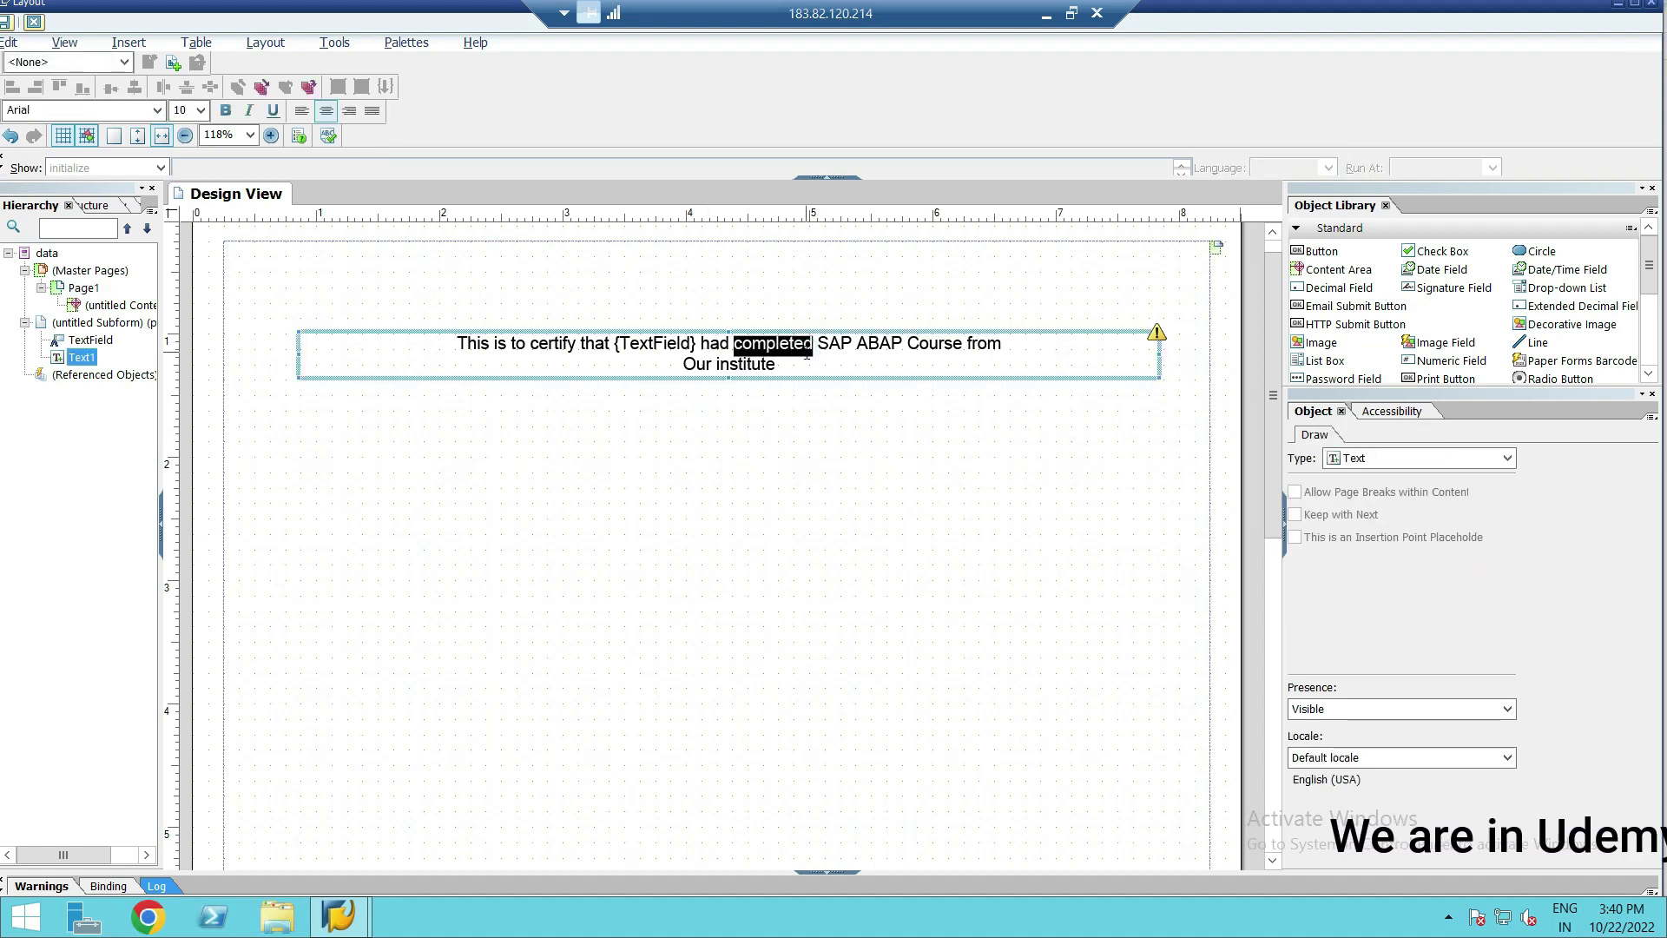
left_click(666, 342)
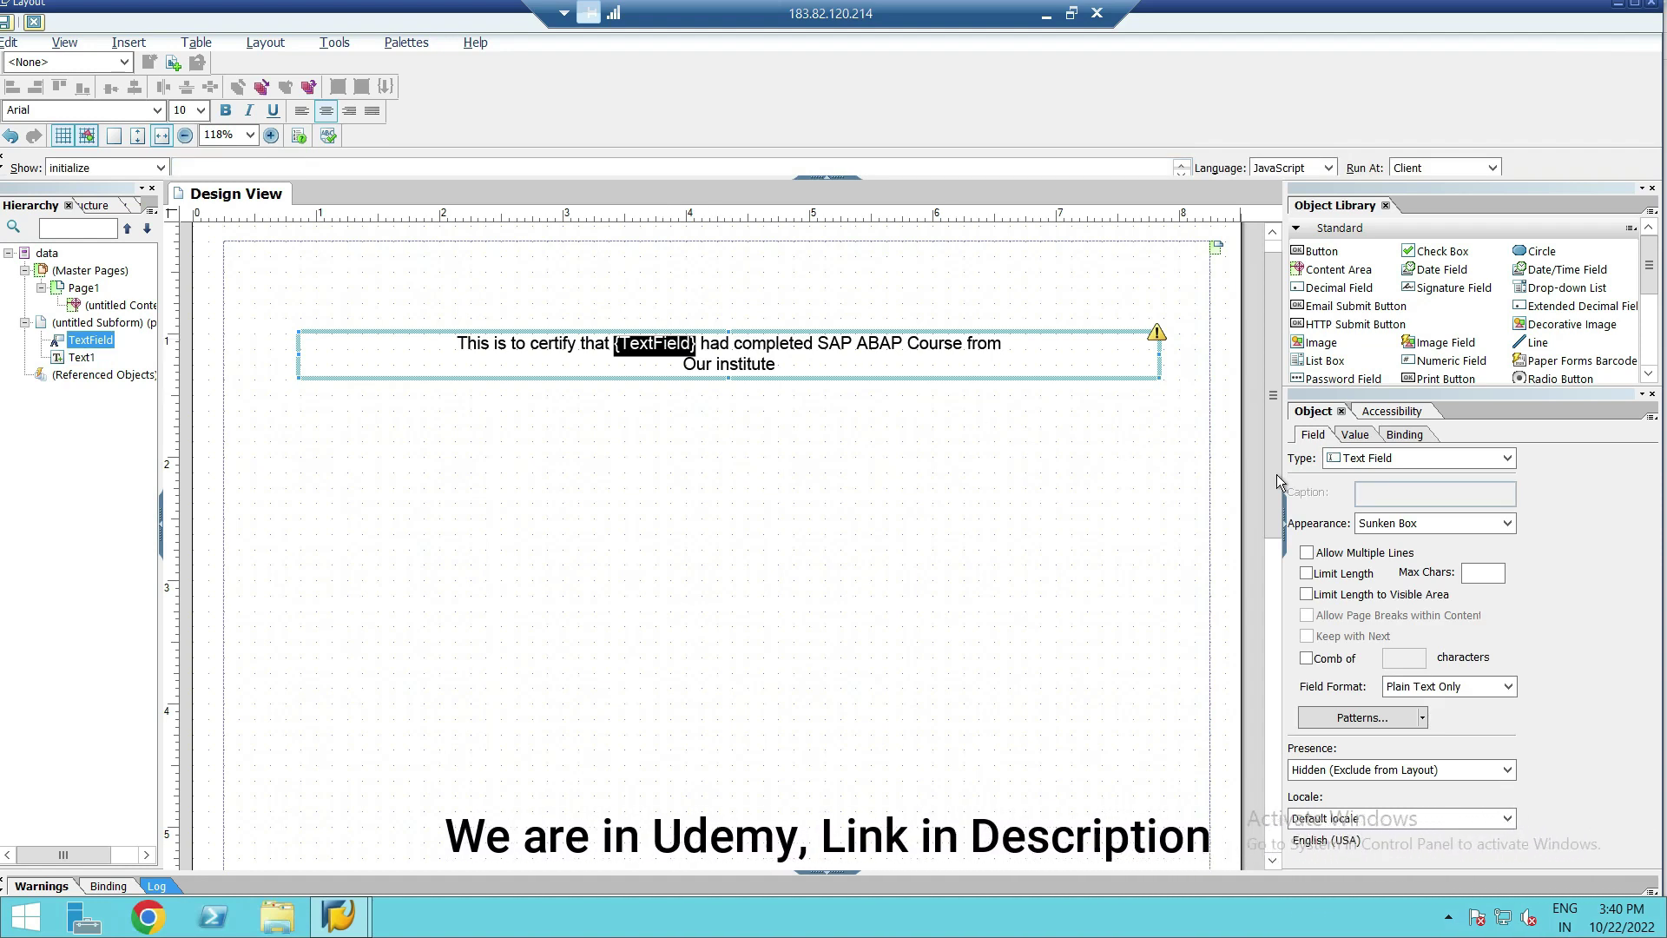
left_click(1398, 434)
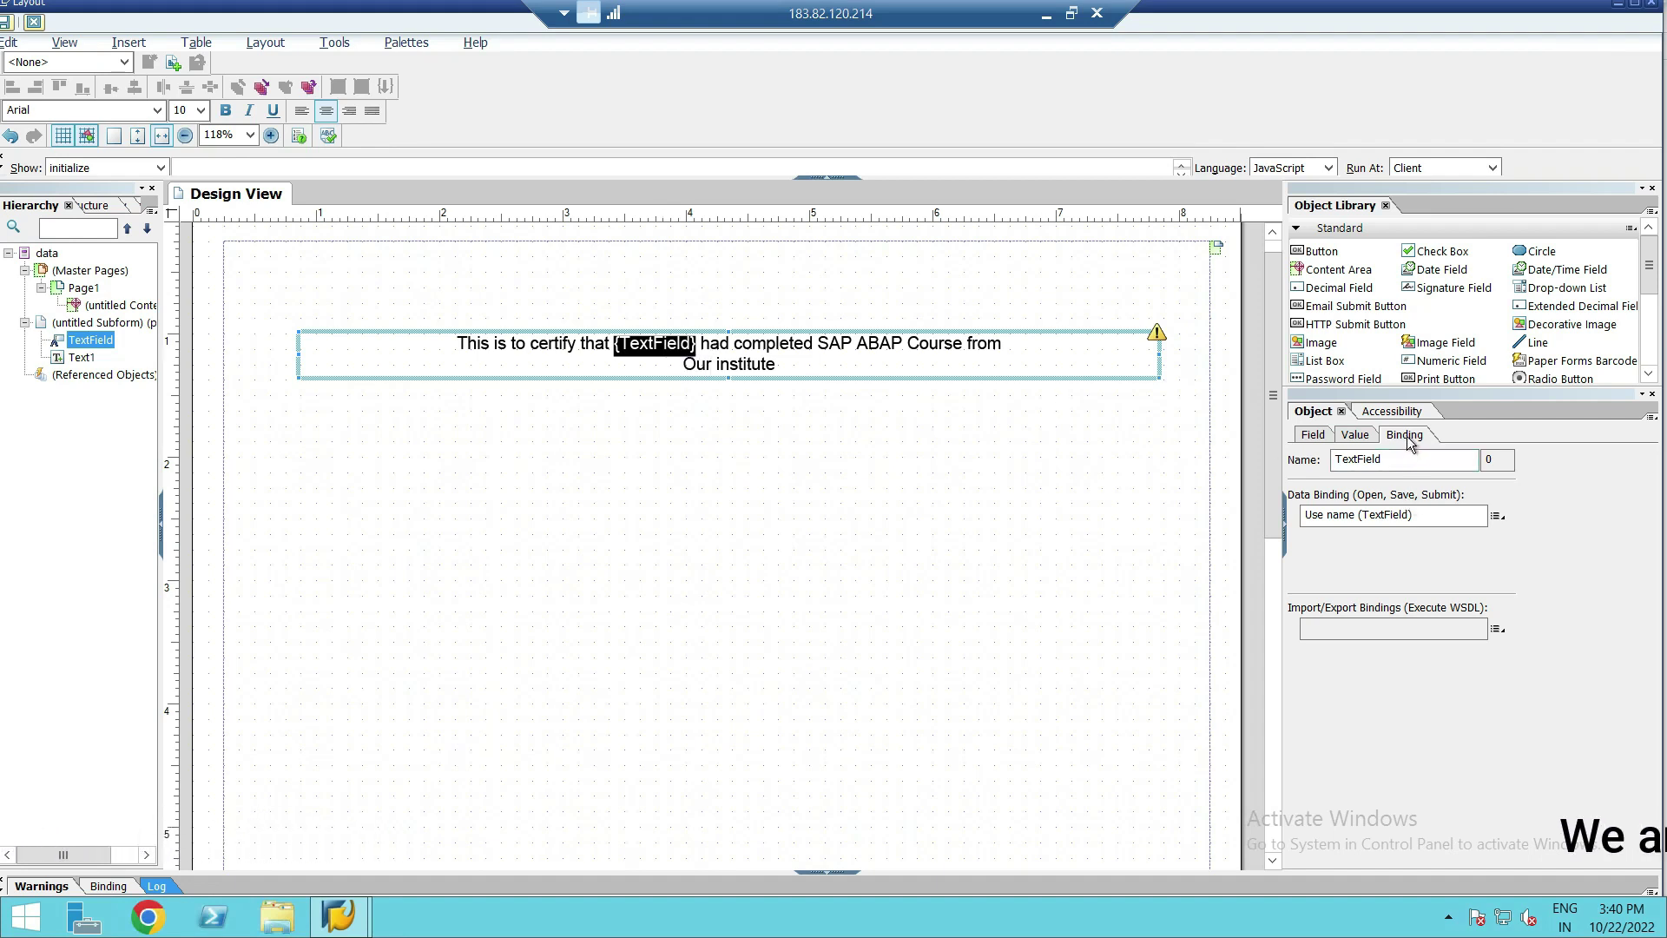
Step: Bind TextField to ZDEMO_FORM_CLASS2's IV_NAME parameter
left_click(1497, 516)
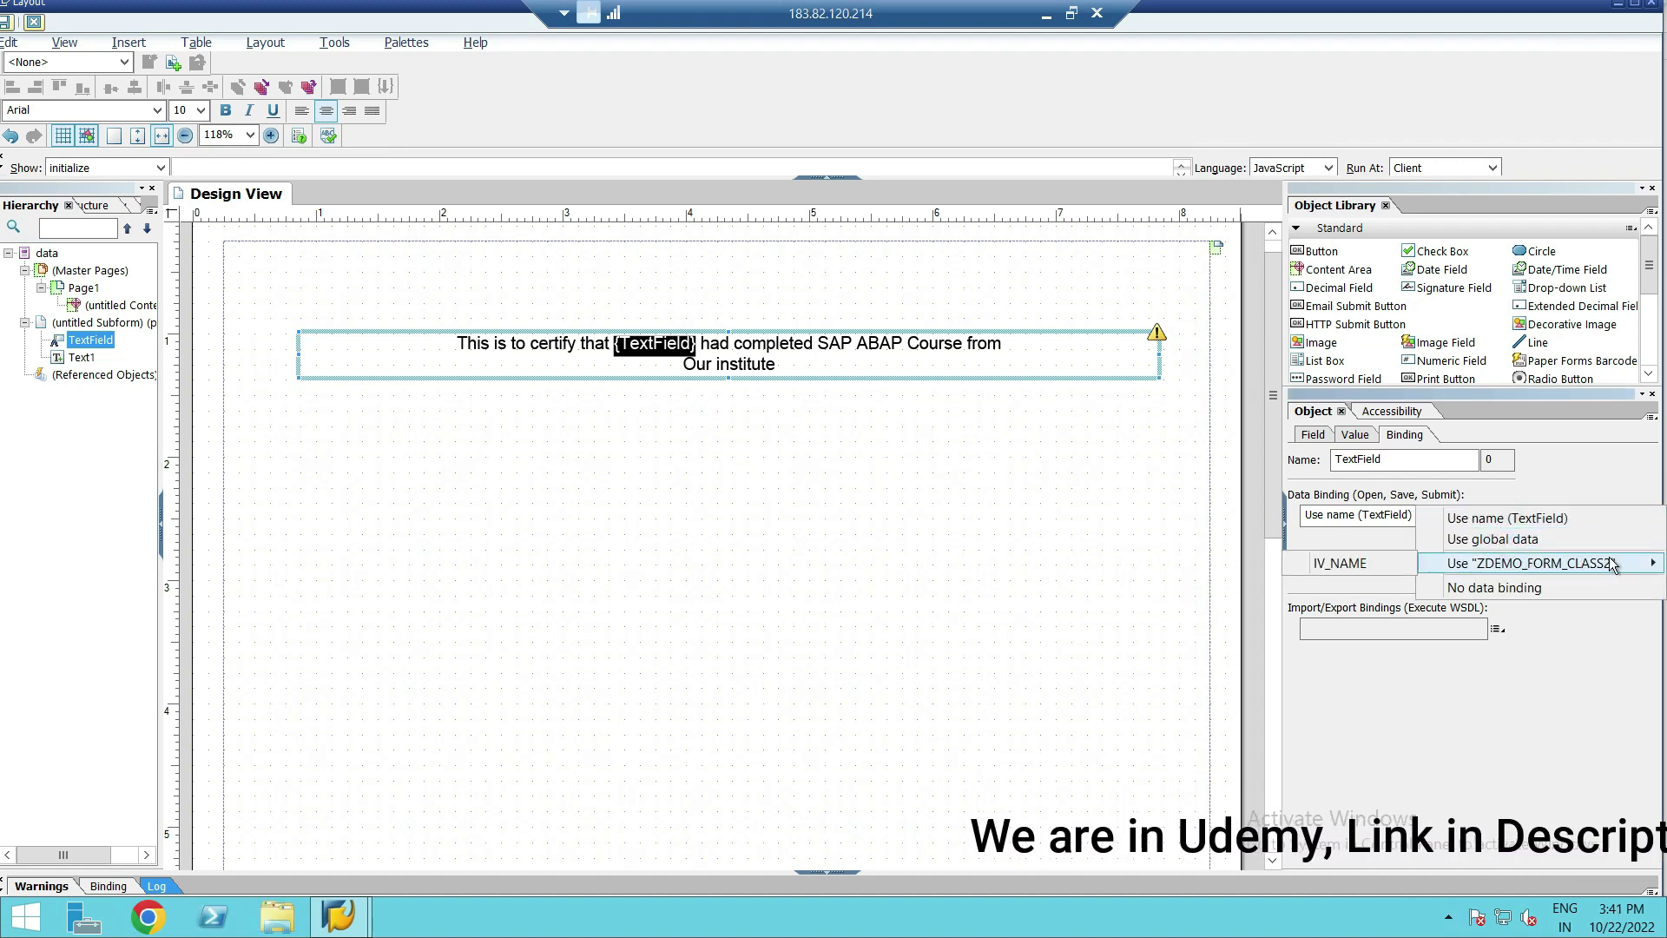
left_click(1392, 566)
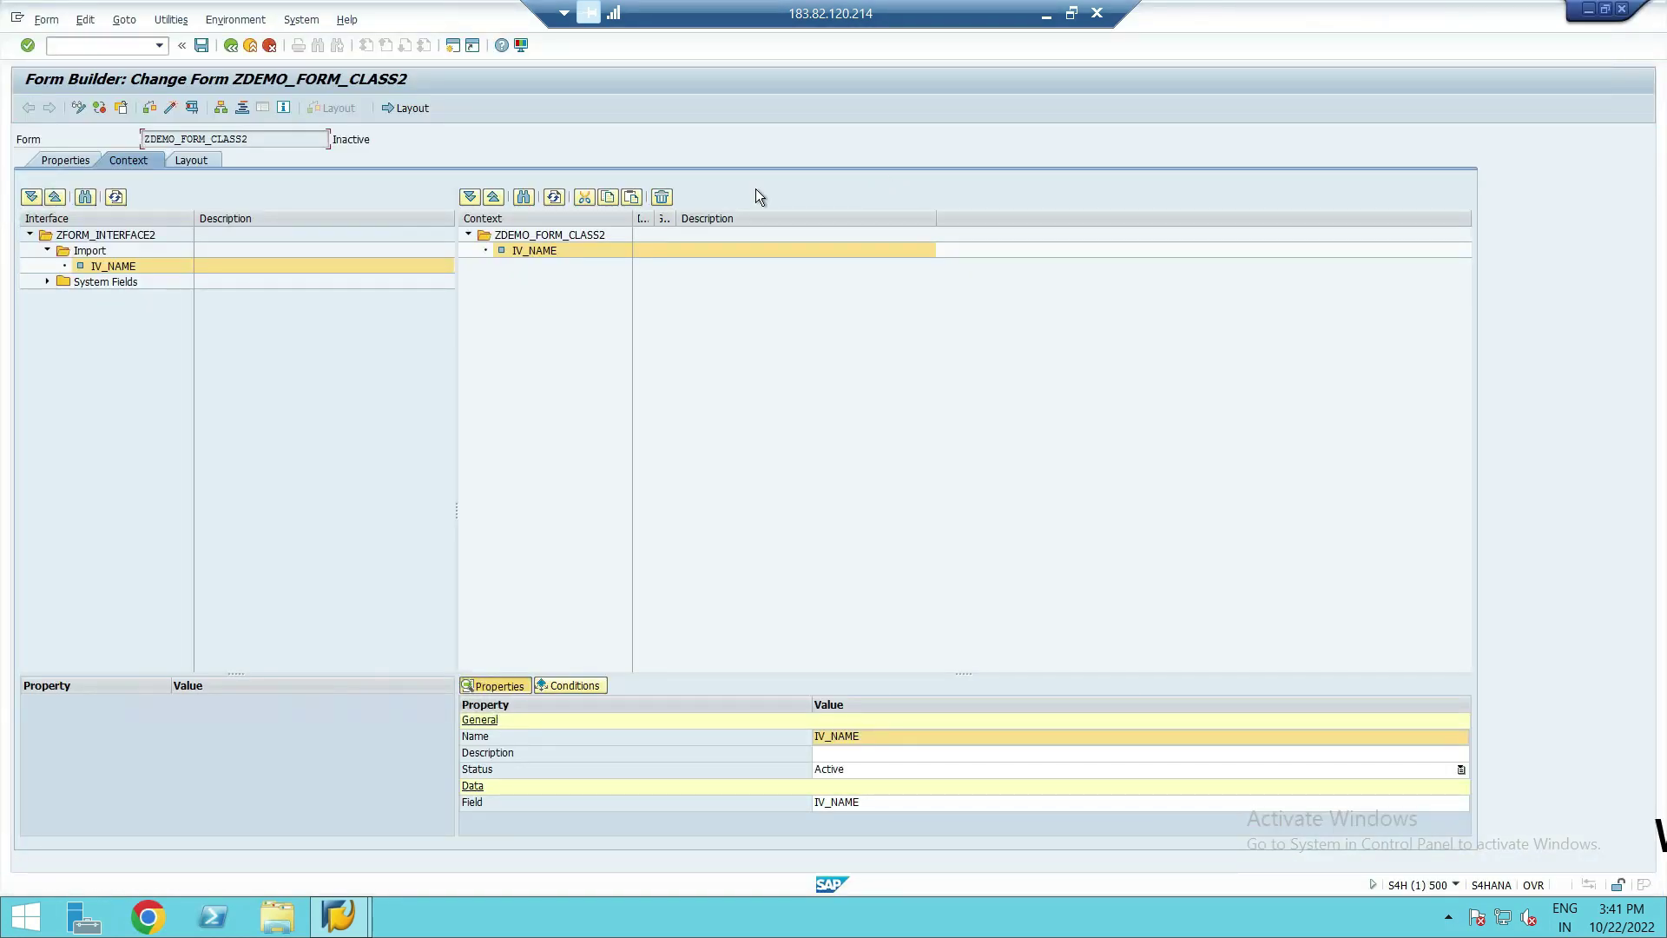
Step: Activate ZDEMO_FORM_CLASS2, confirming it in the Inactive Objects list, then start the function module test
left_click(171, 107)
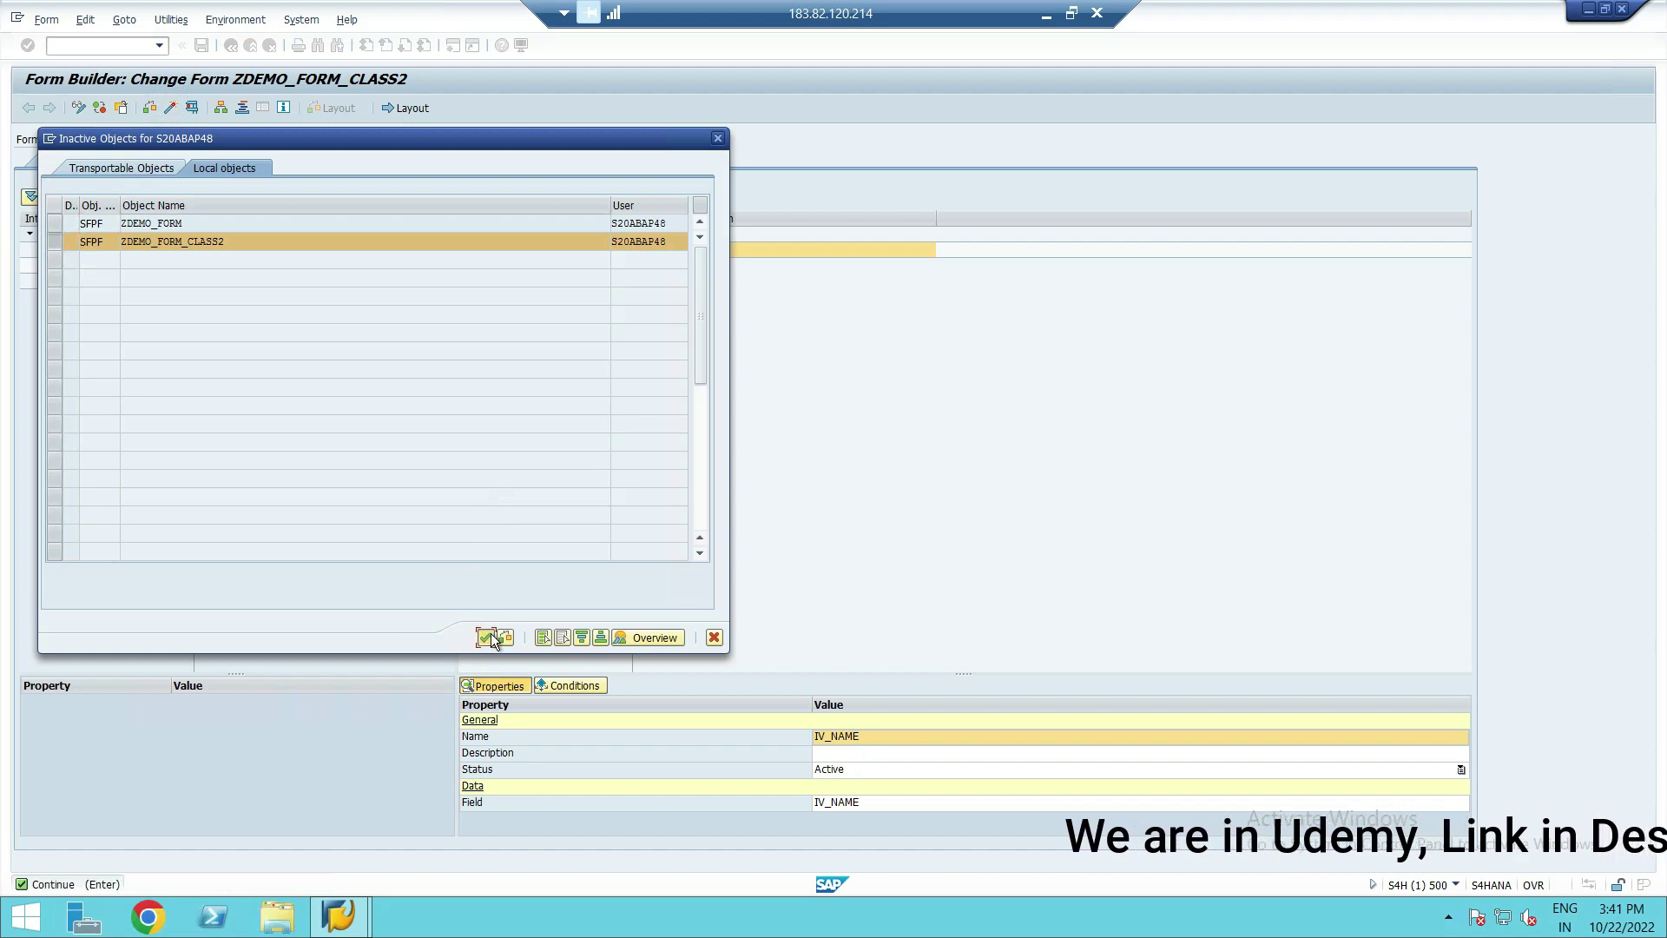
left_click(486, 637)
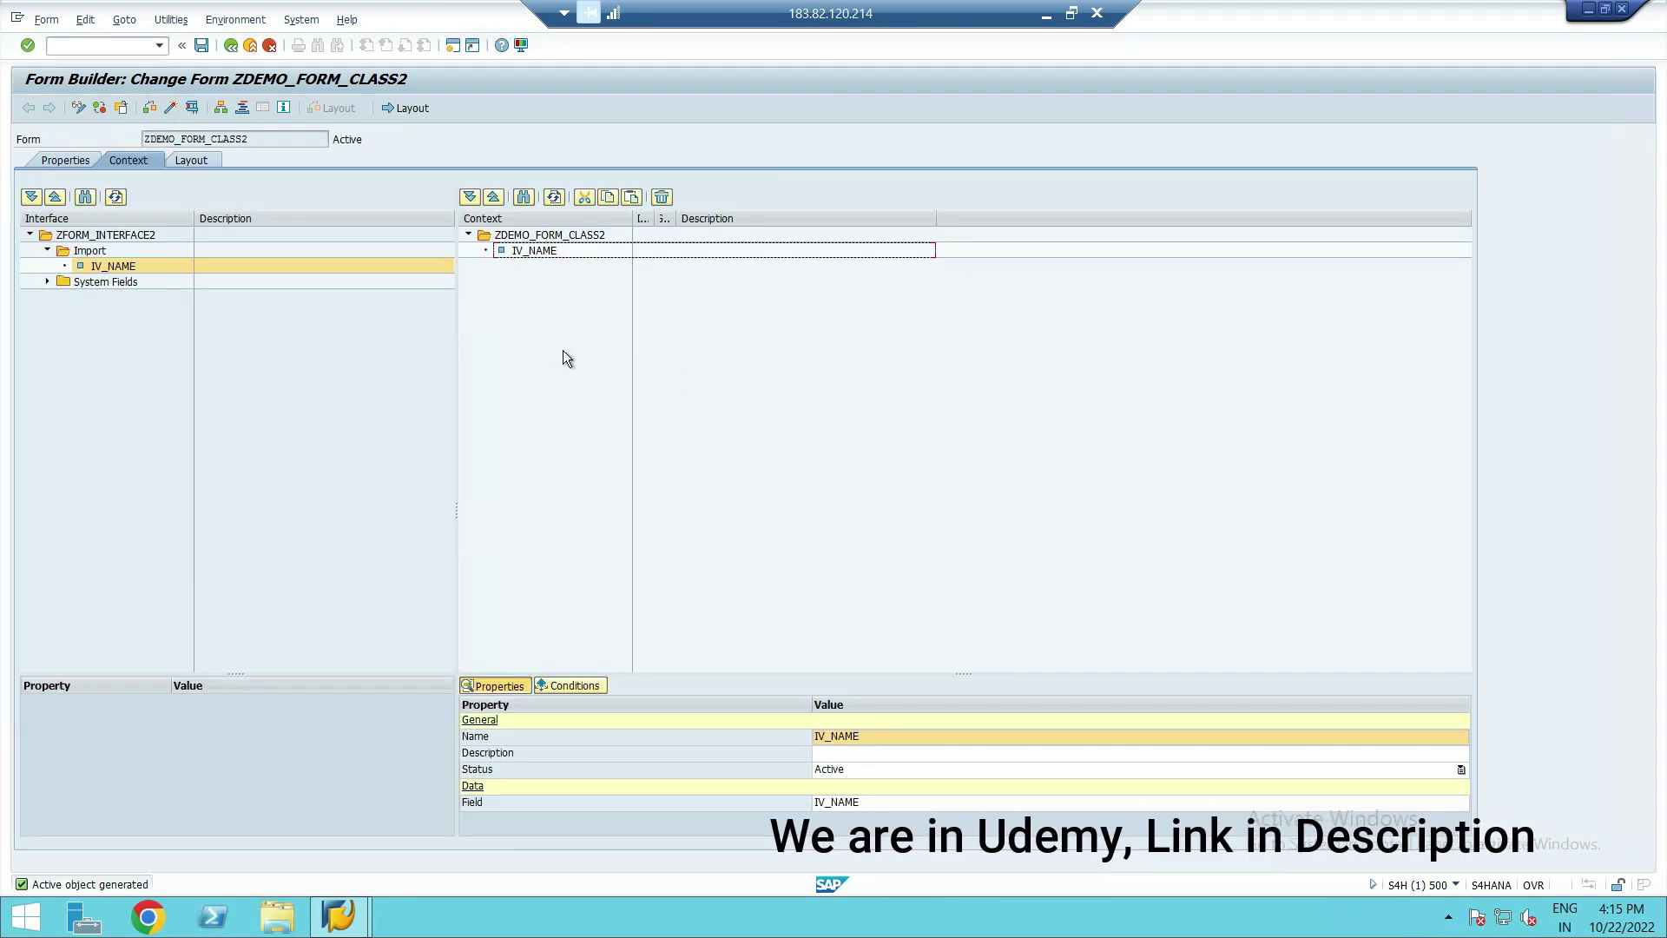
left_click(192, 108)
Step: Run the function module with a person's name for IV_NAME and print-preview the certificate PDF on LP01
left_click(251, 248)
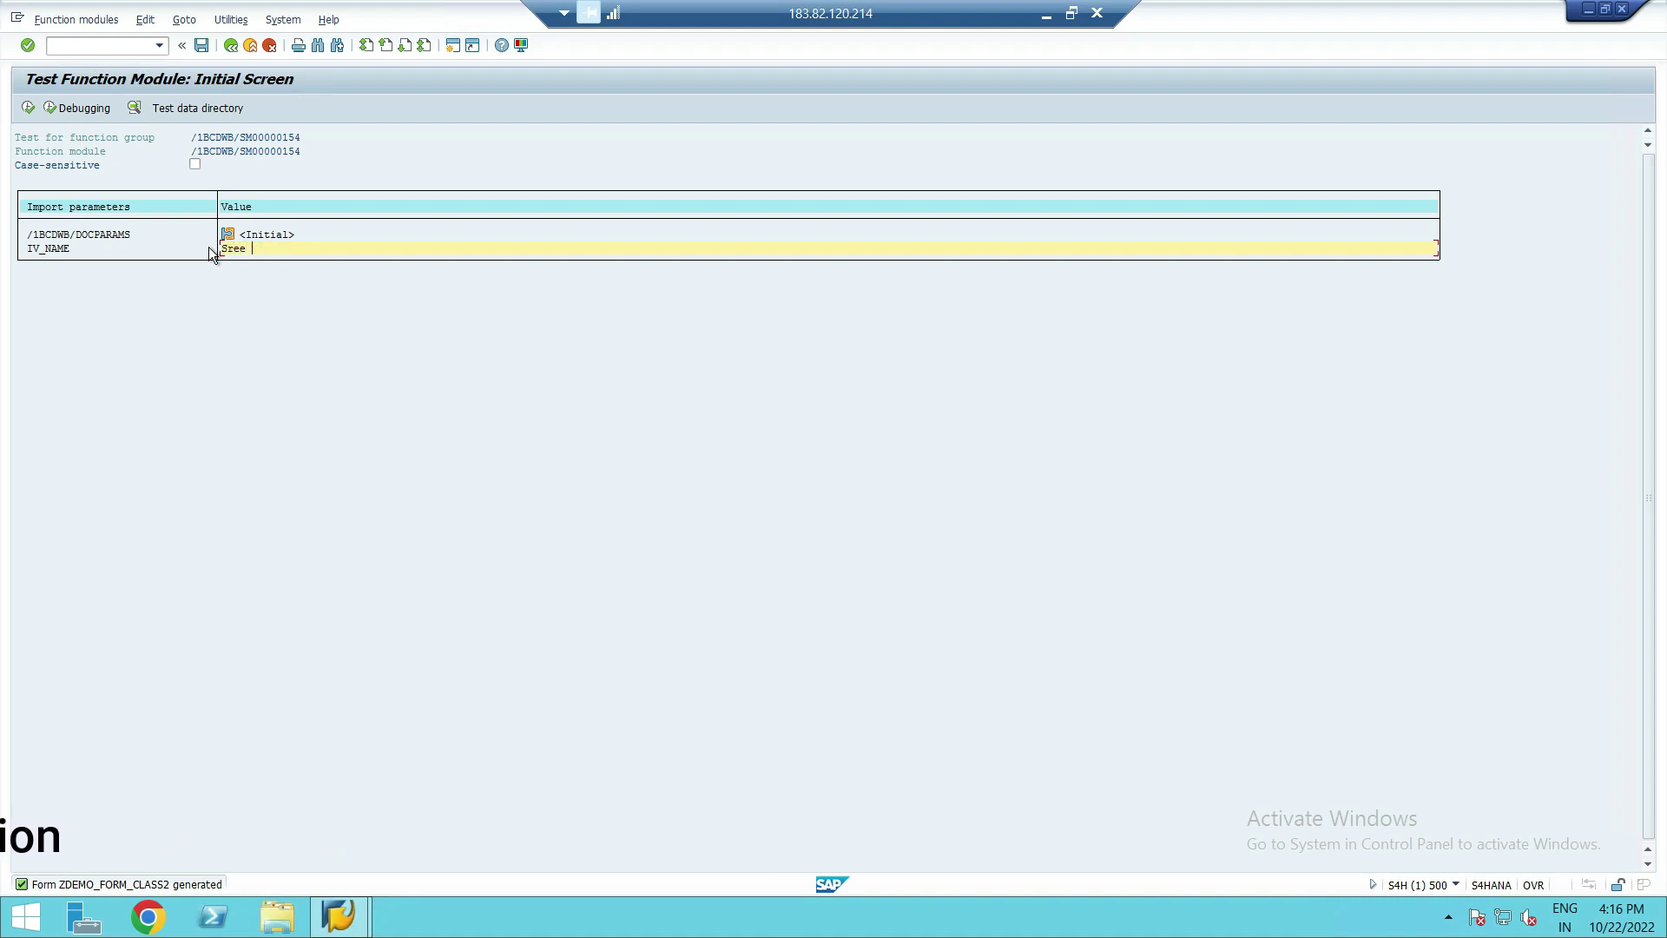
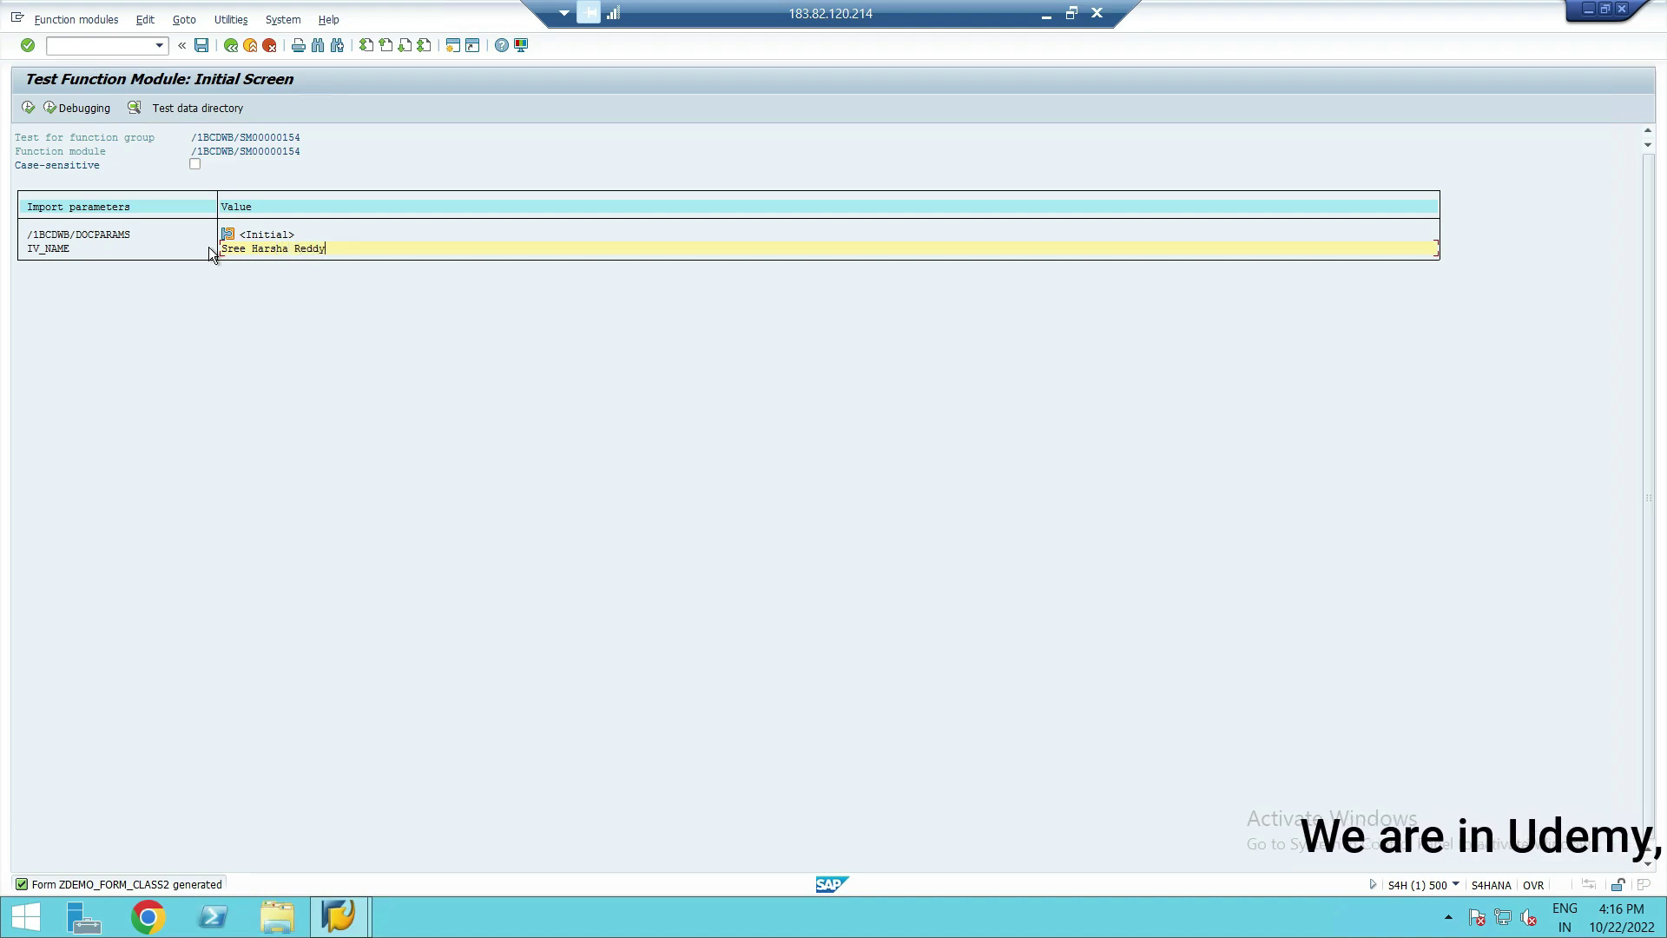
left_click(26, 109)
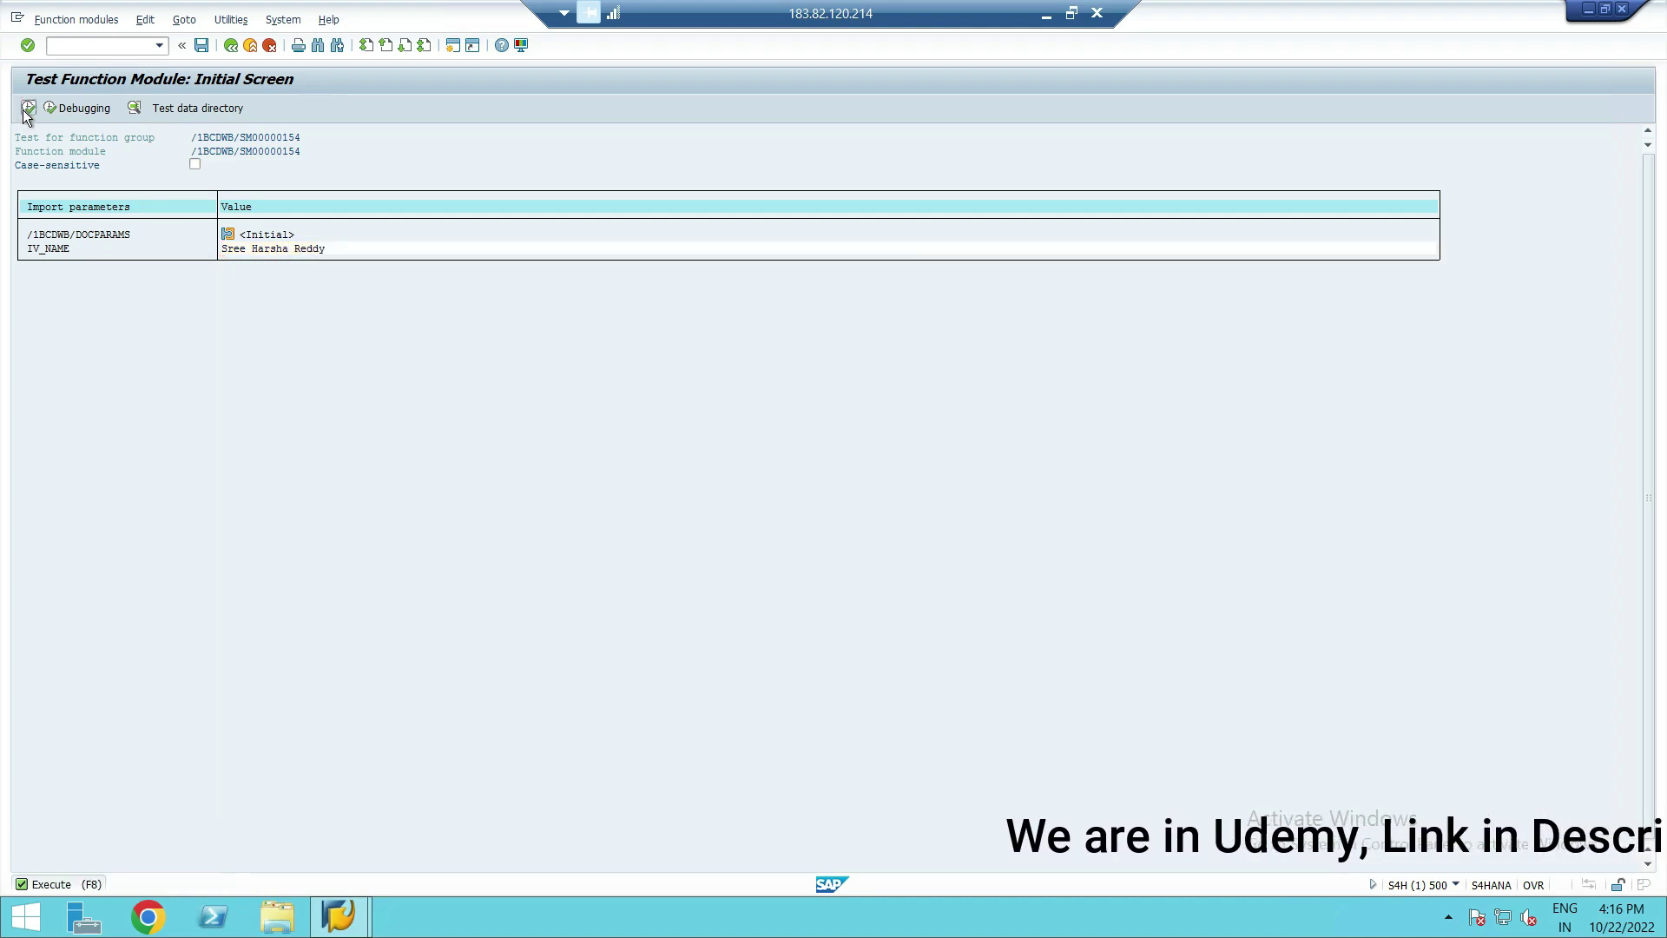
type("lp01")
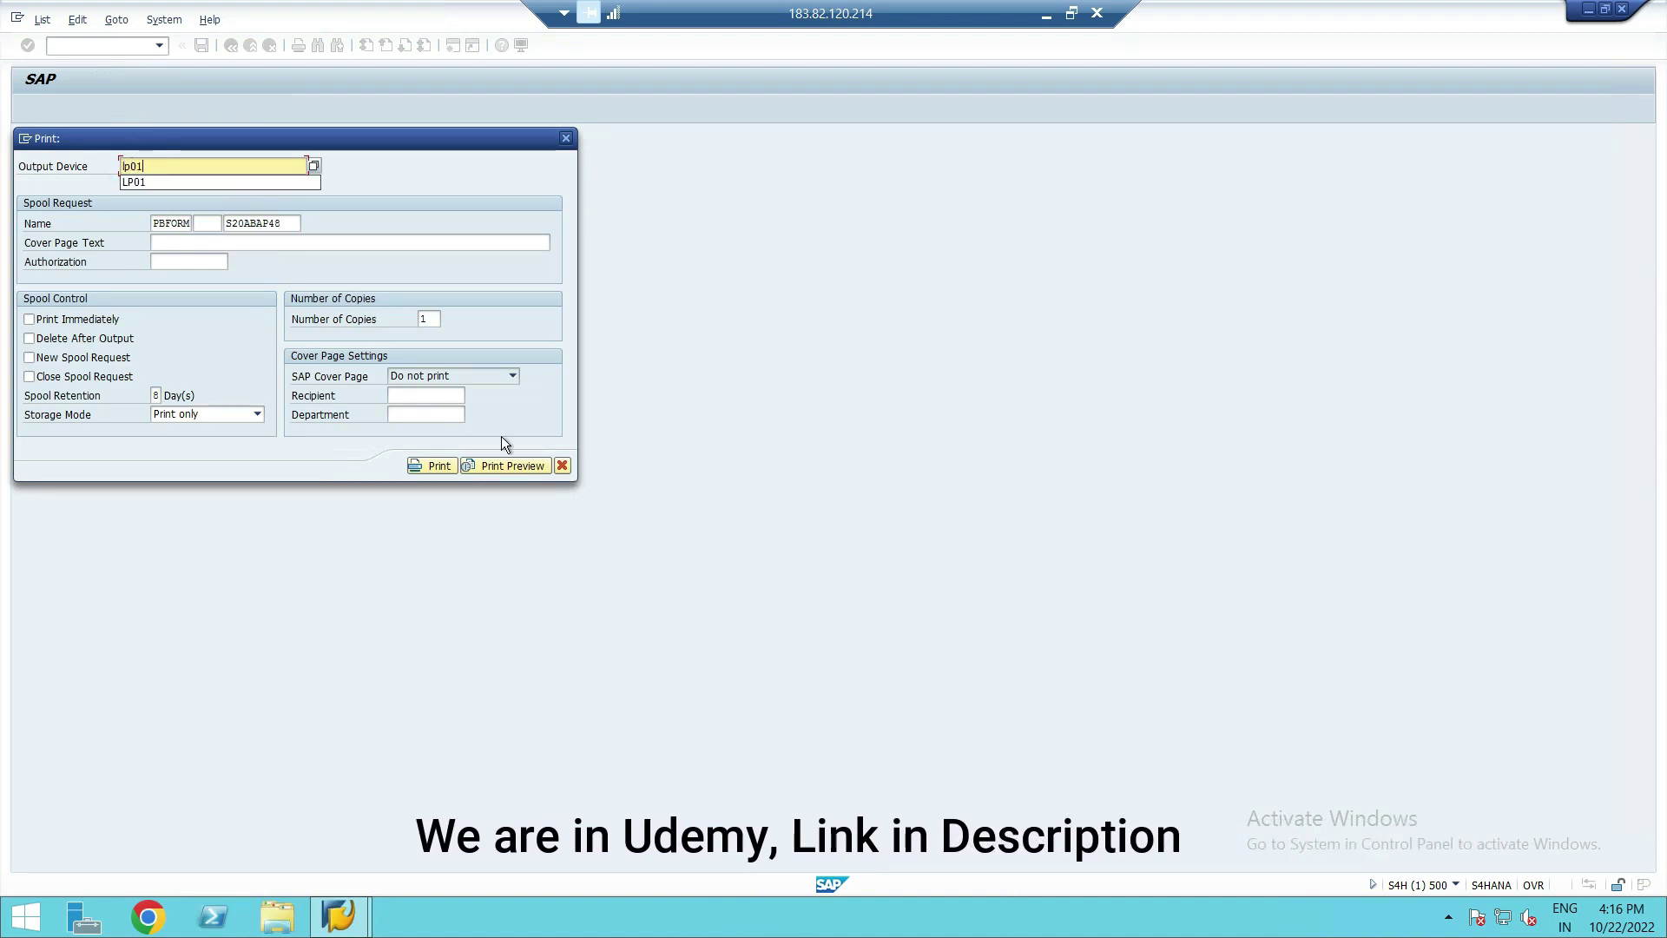
left_click(490, 470)
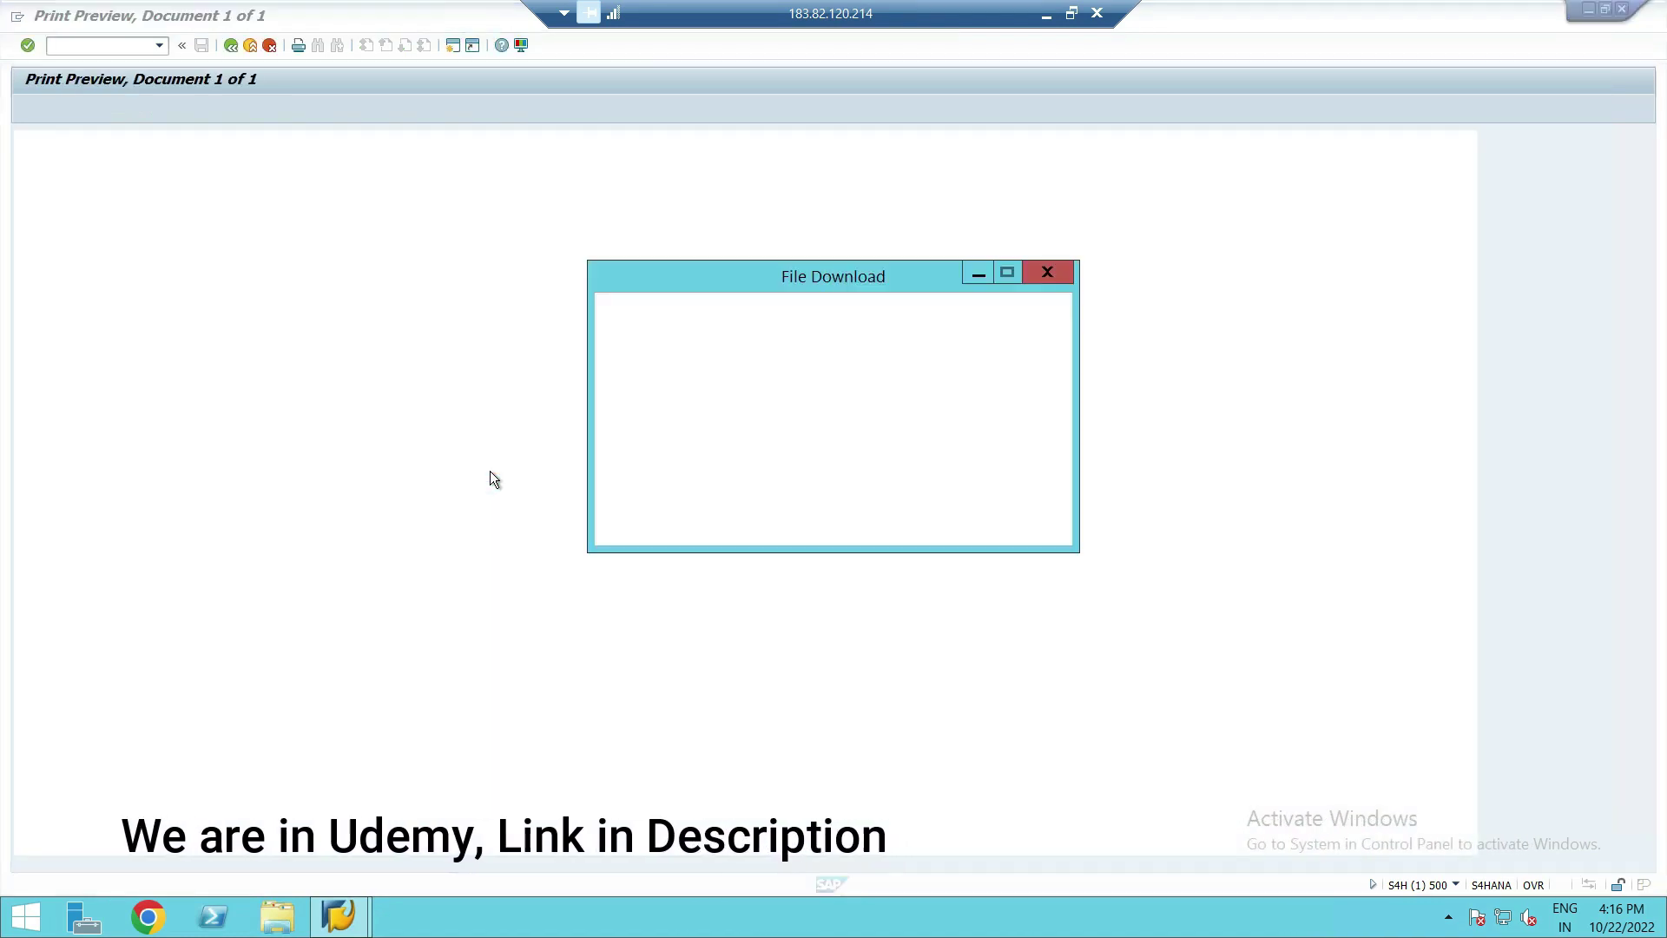
left_click(774, 488)
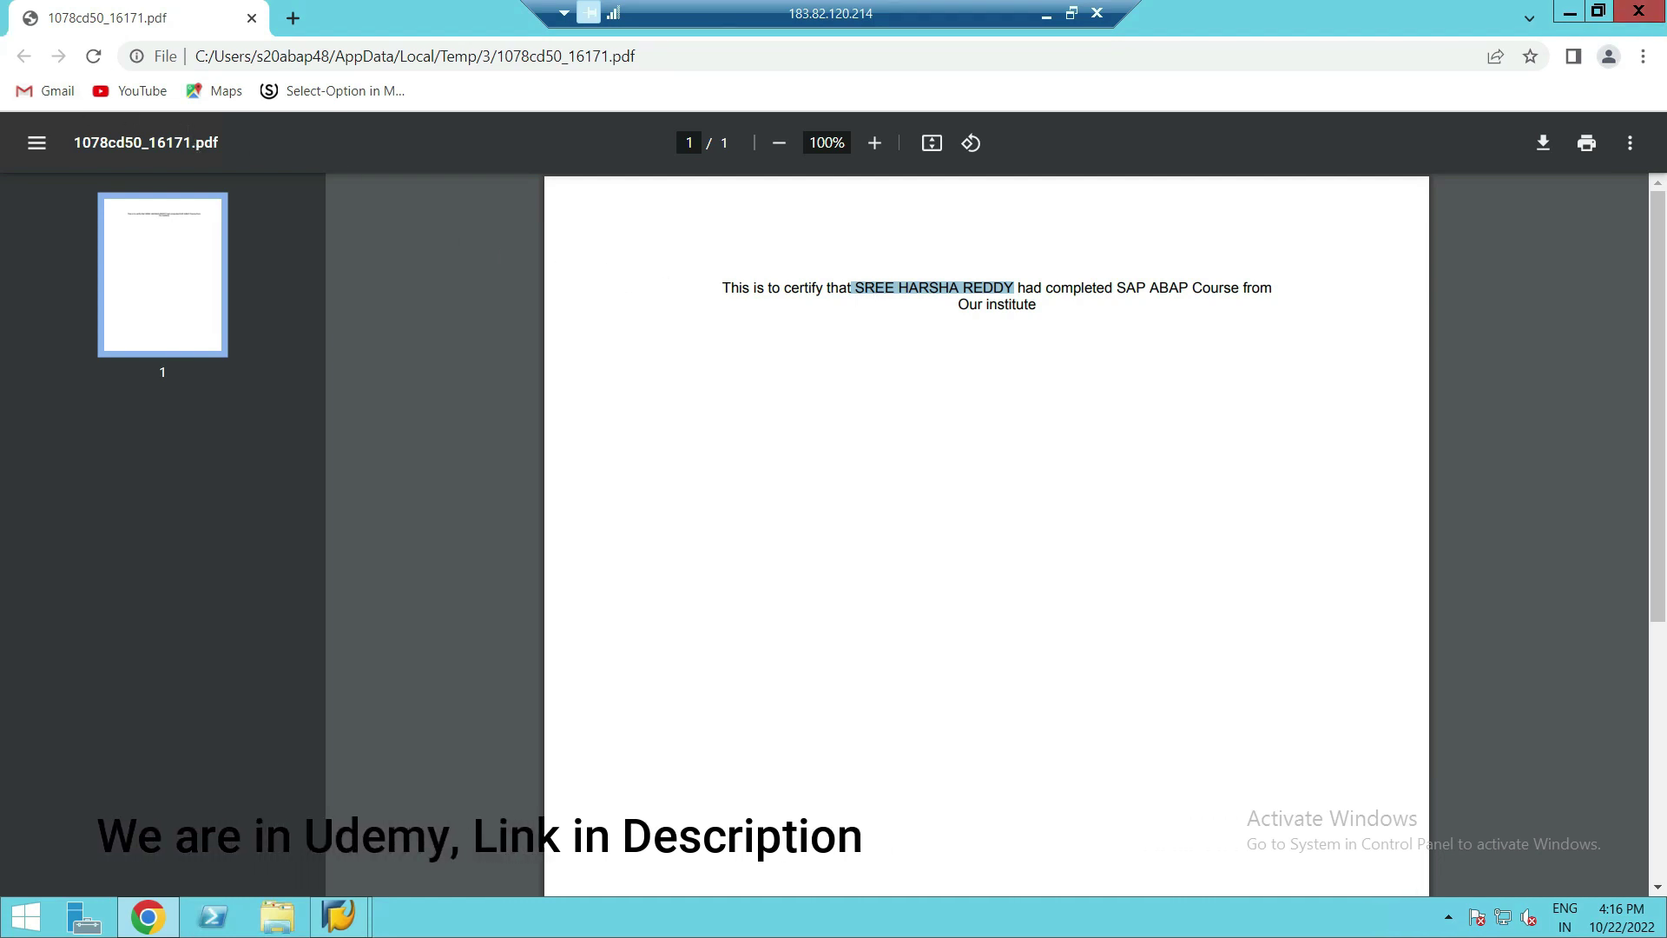
Step: Return from the PDF to SAP GUI and go back to the test input screen
key("alt+Tab")
left_click(228, 46)
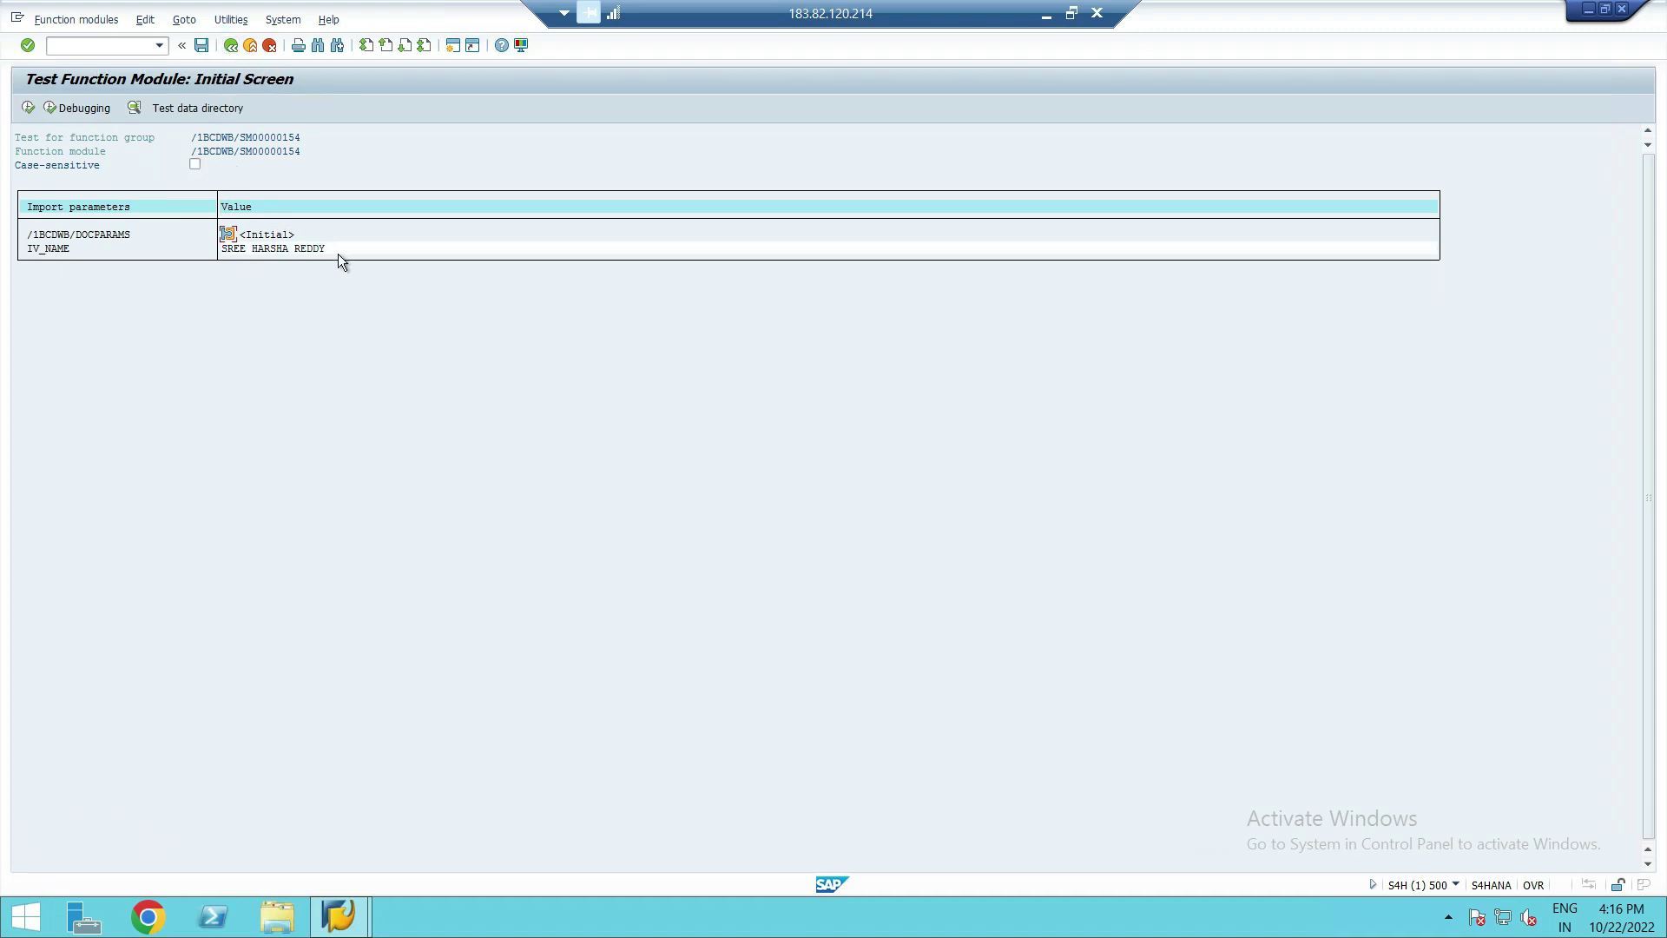
Step: Start a new test with Case-sensitive ticked and enter the person's name in mixed case
left_click(230, 46)
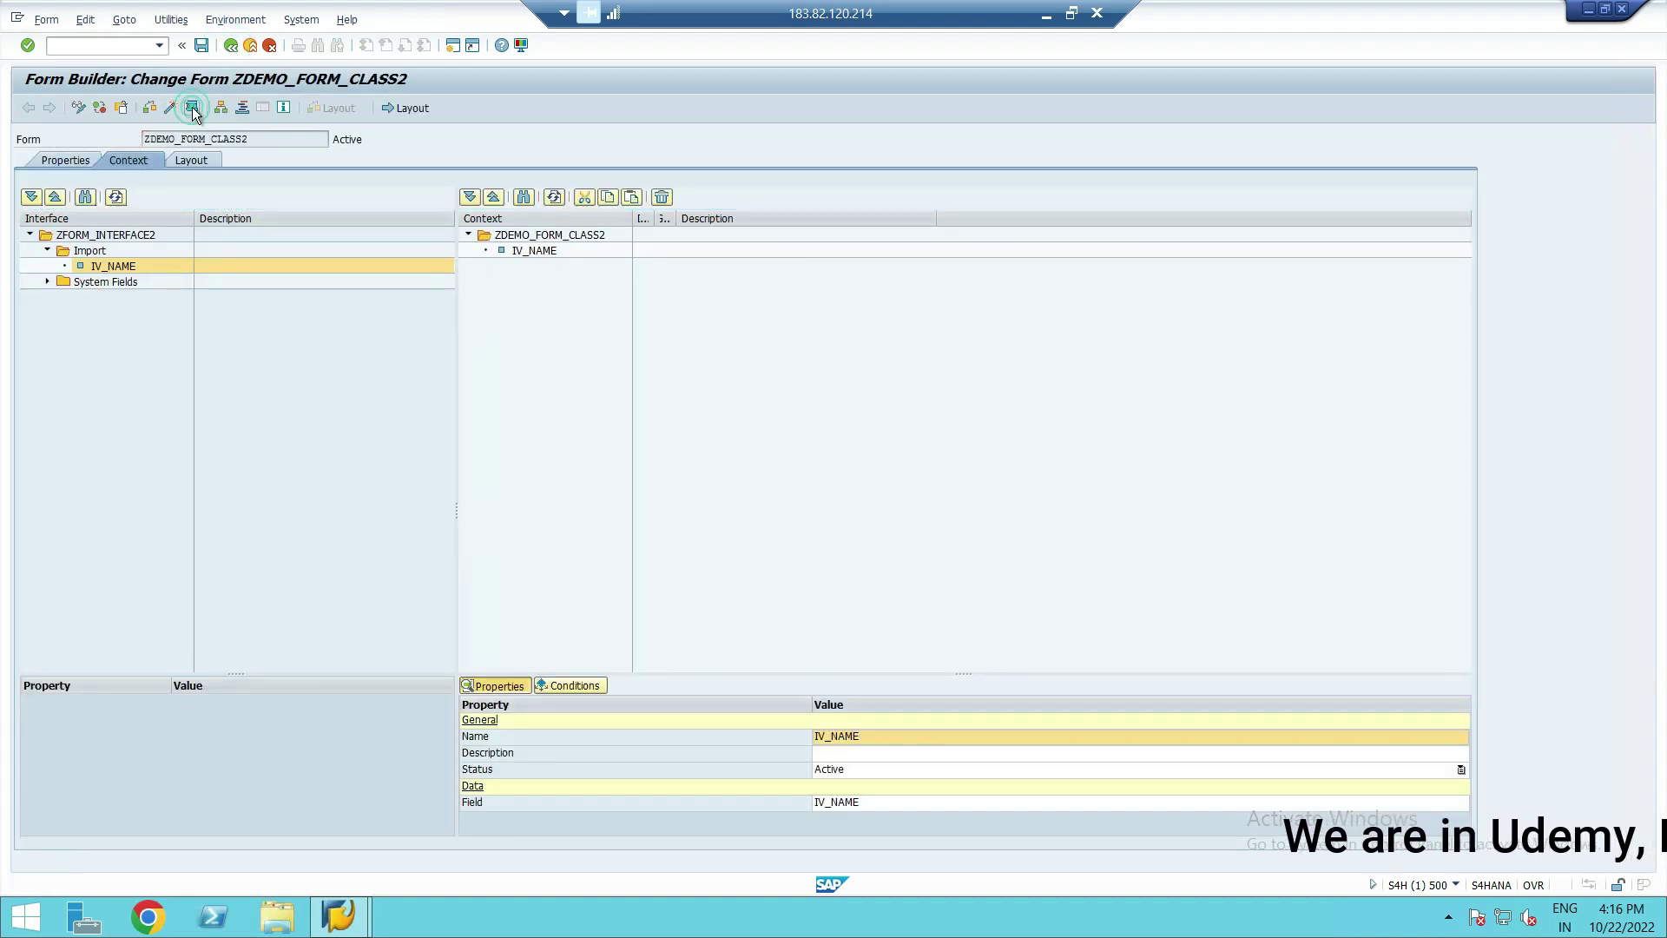
left_click(192, 108)
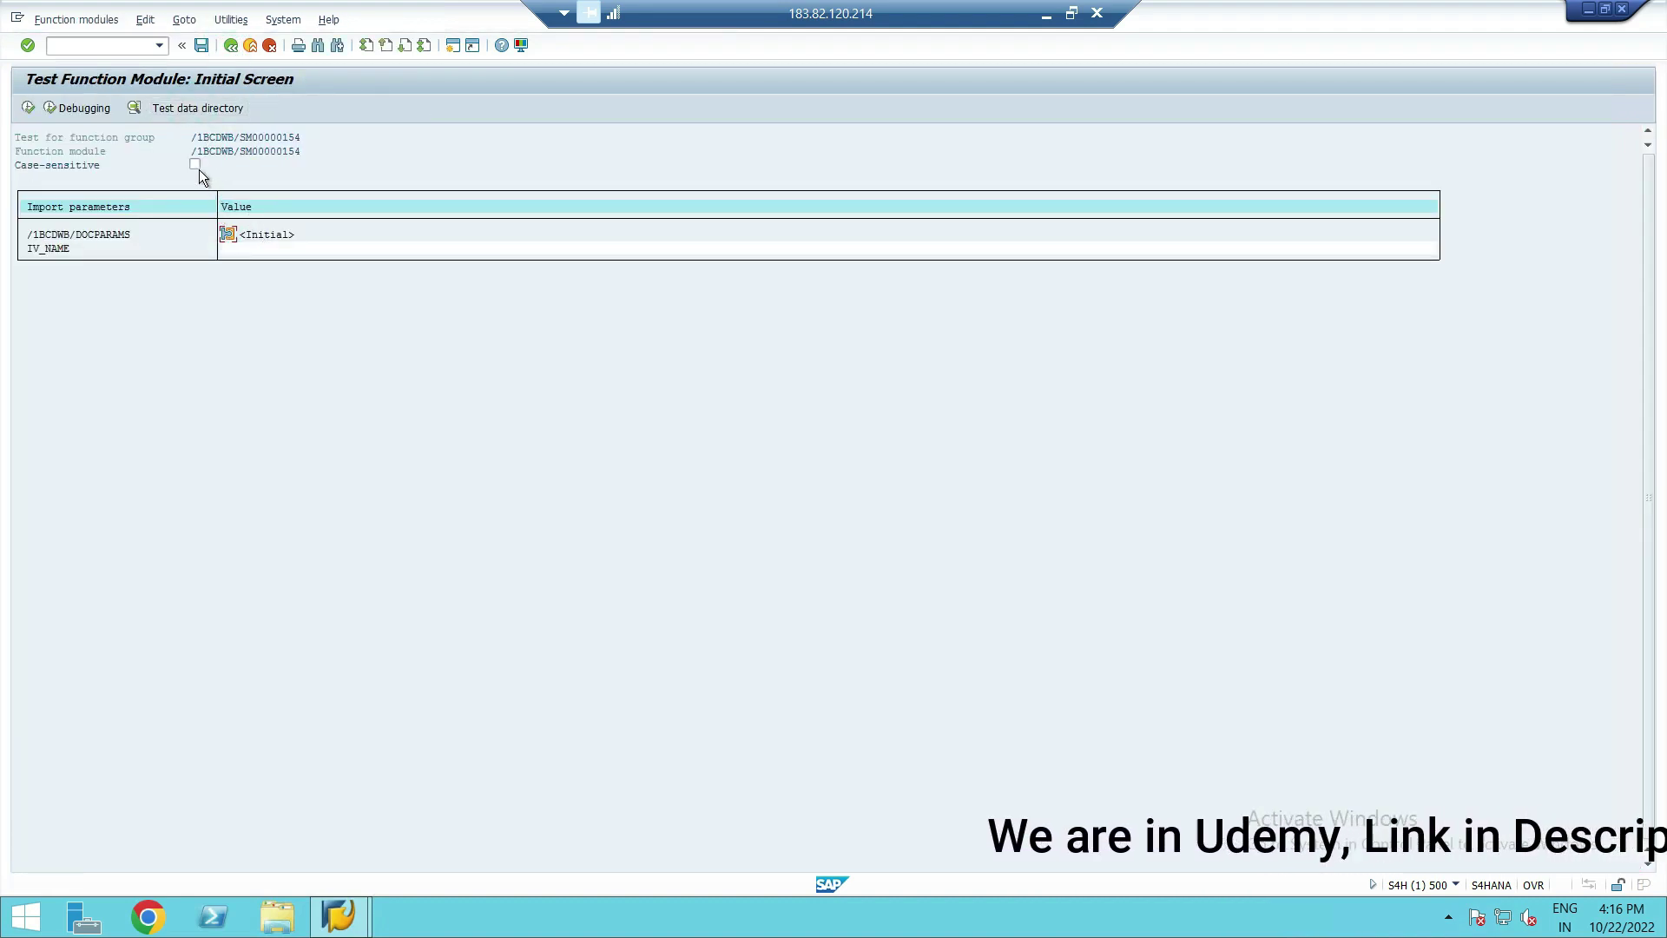
left_click(195, 165)
left_click(269, 247)
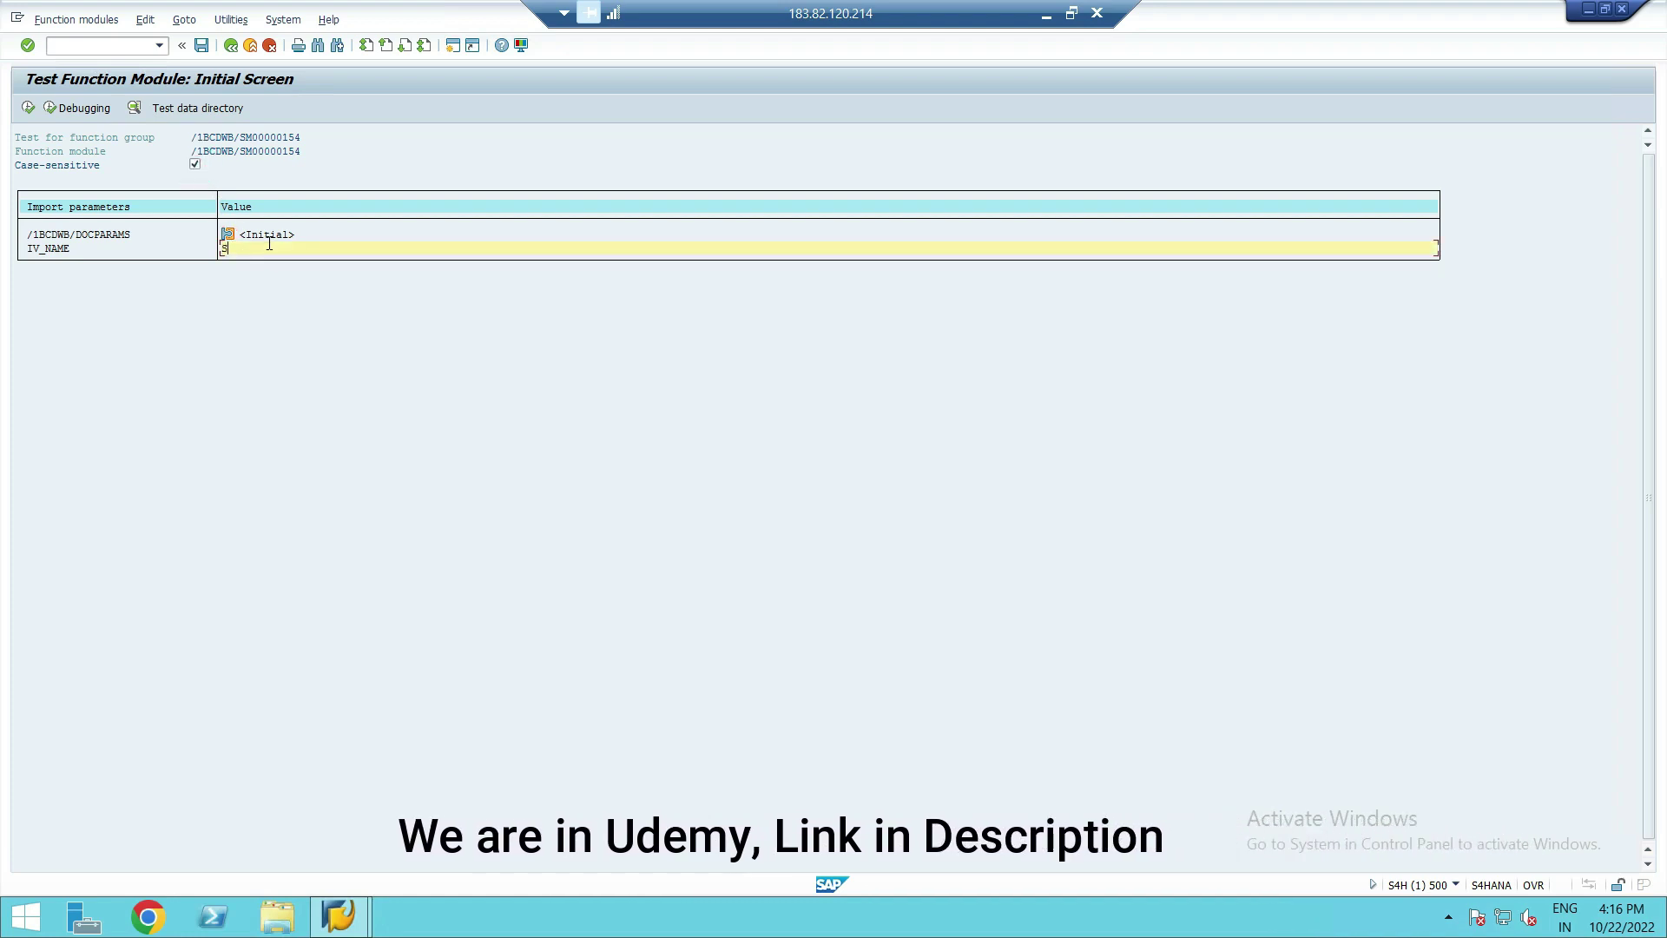
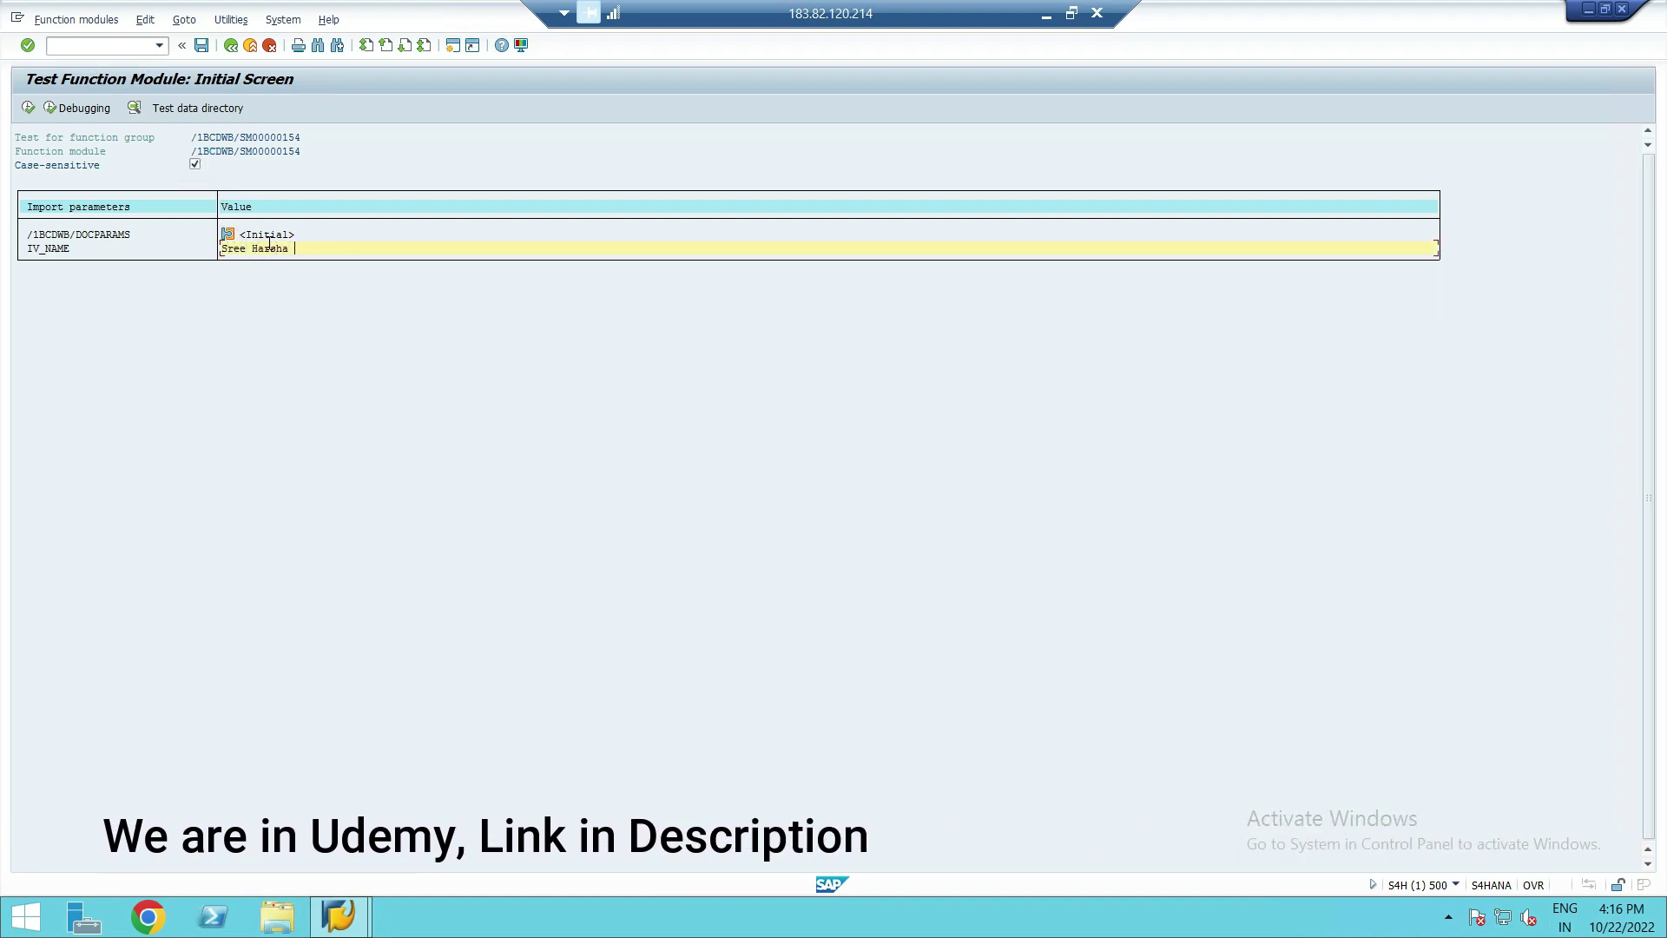
Step: Execute the test and print-preview the certificate on output device LP01
left_click(29, 108)
left_click(191, 166)
left_click(157, 186)
left_click(507, 471)
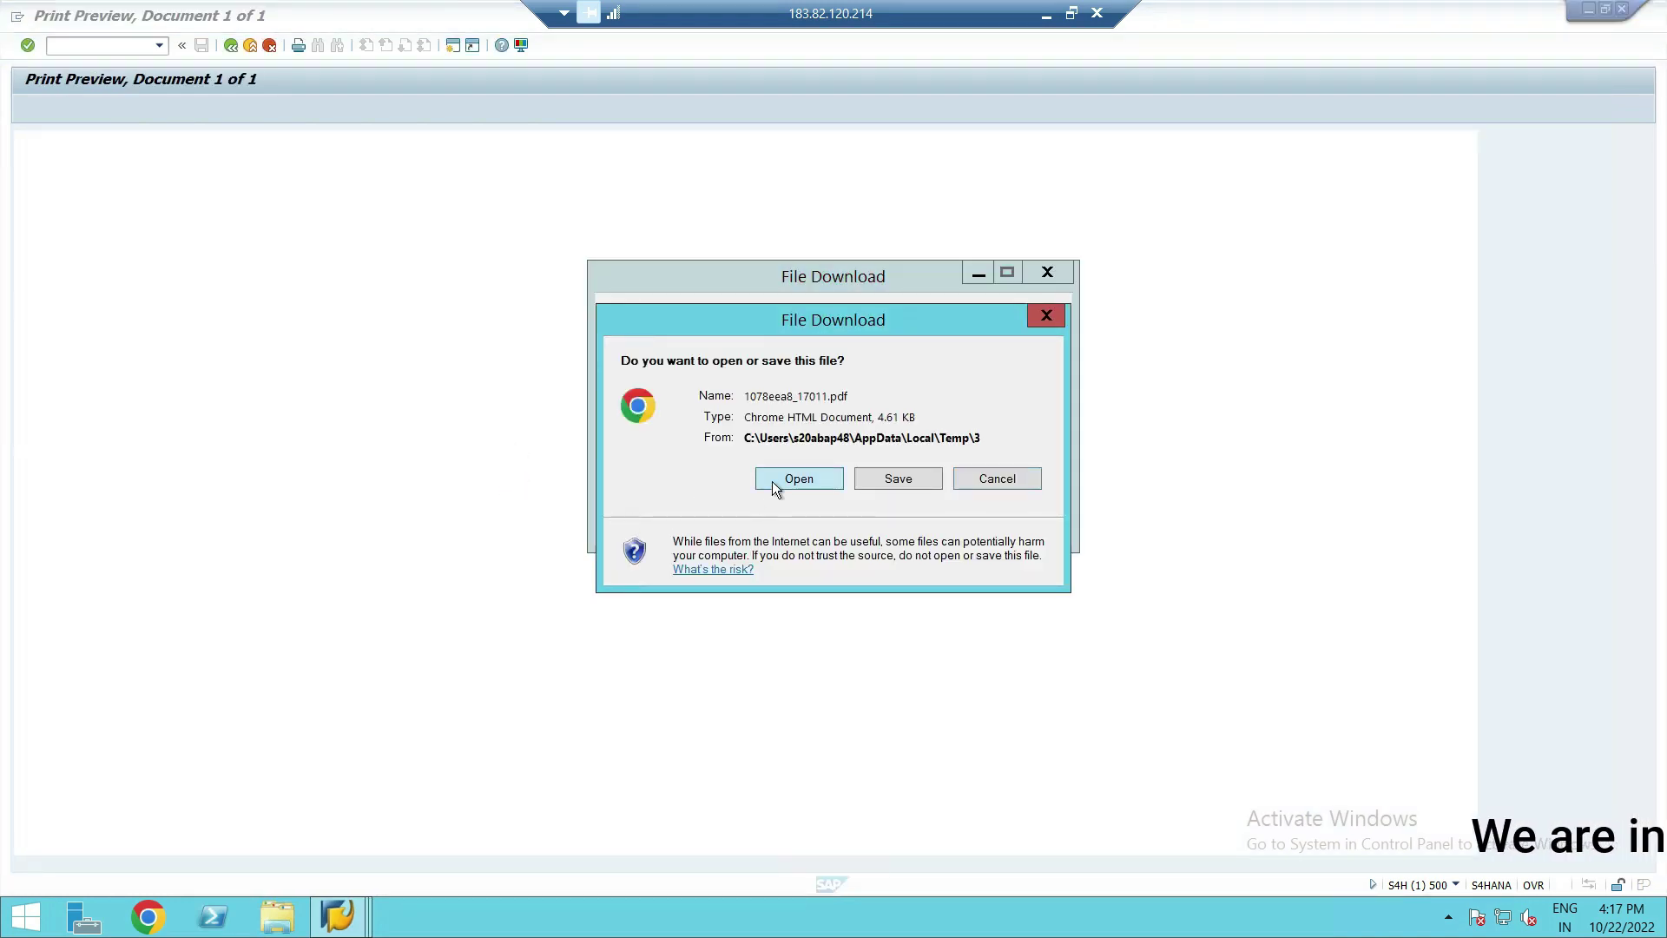
Step: Open the certificate PDF, highlight the mixed-case name, then go back to the test result screen
left_click(775, 480)
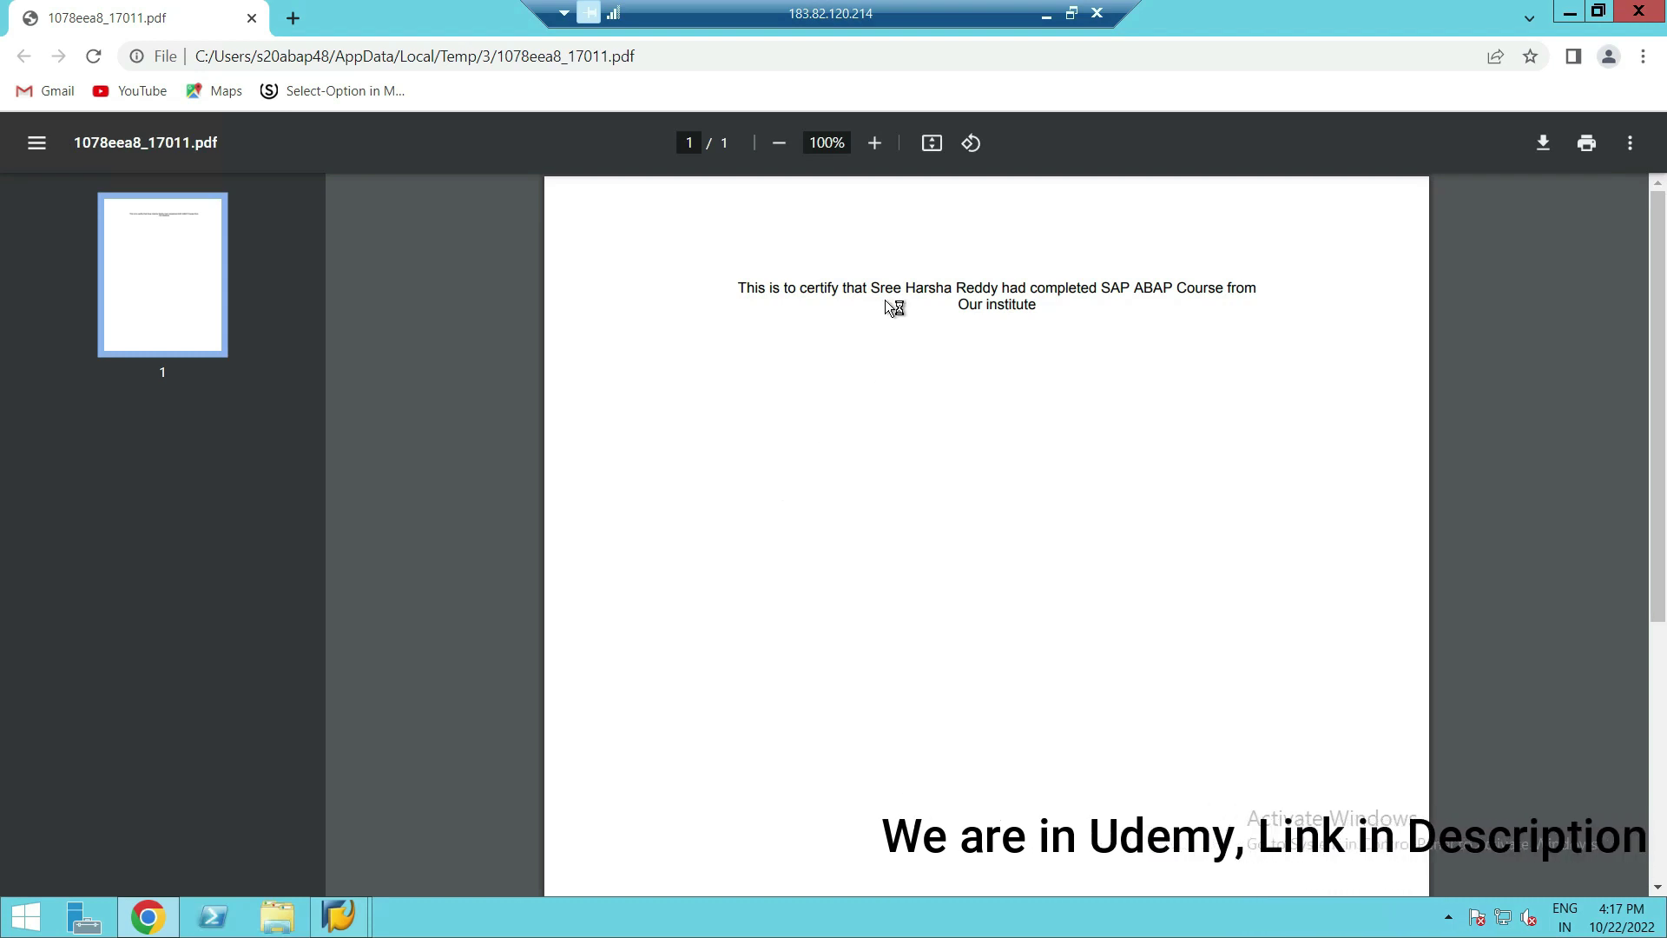
left_click_drag(871, 287, 998, 289)
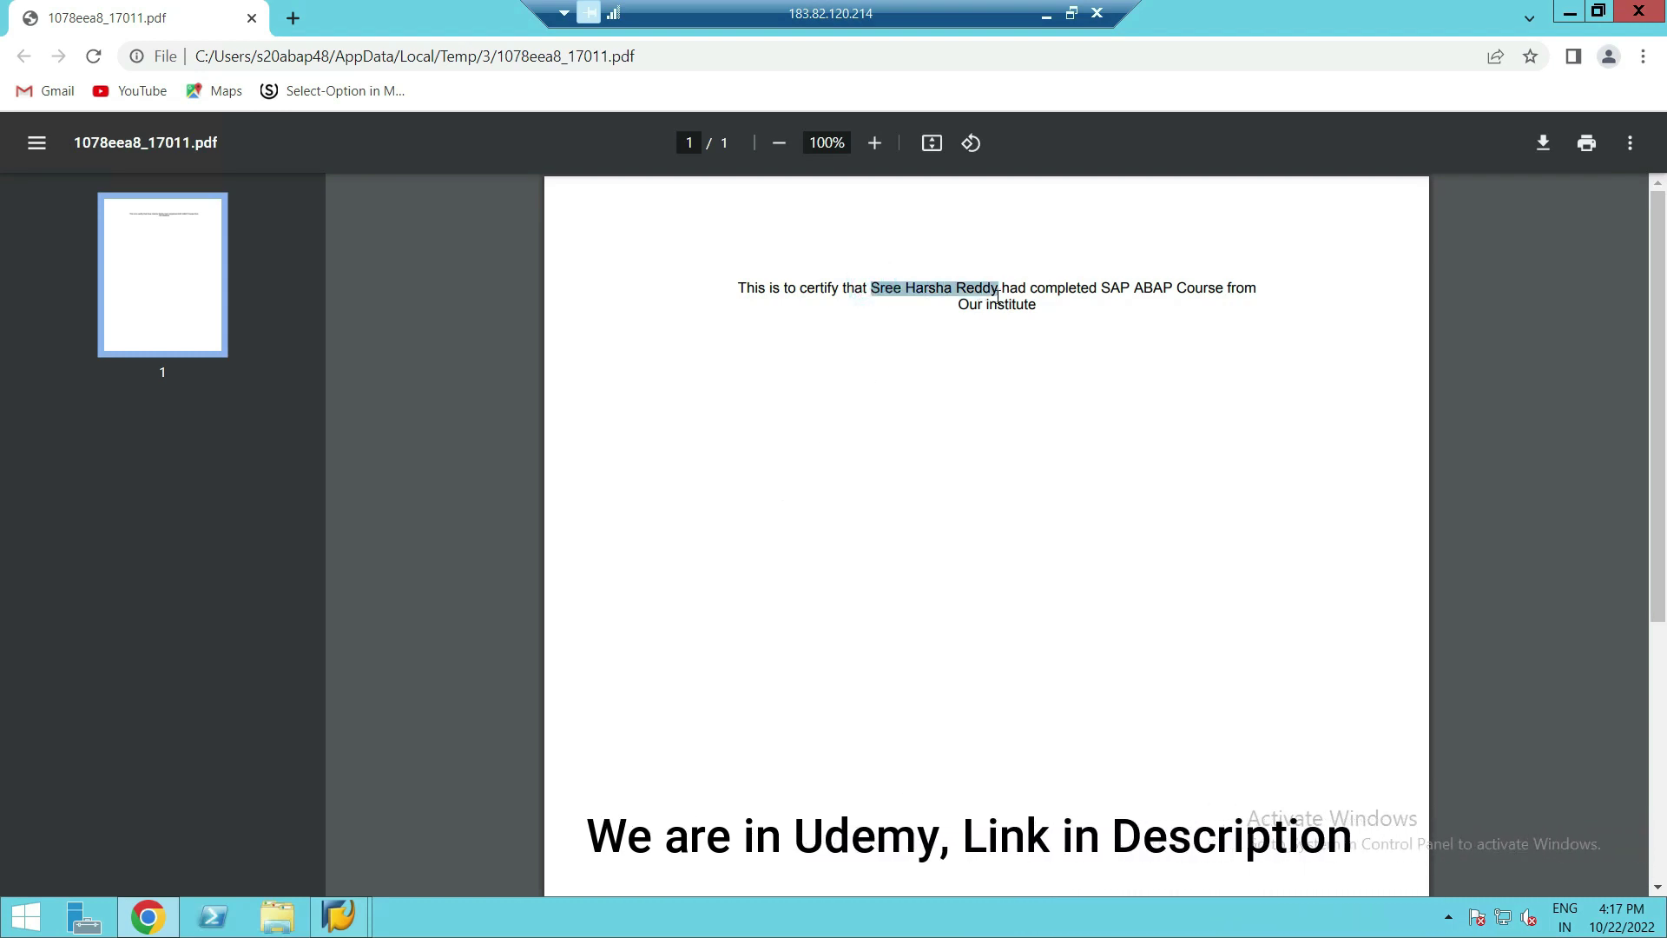
key("alt+Tab")
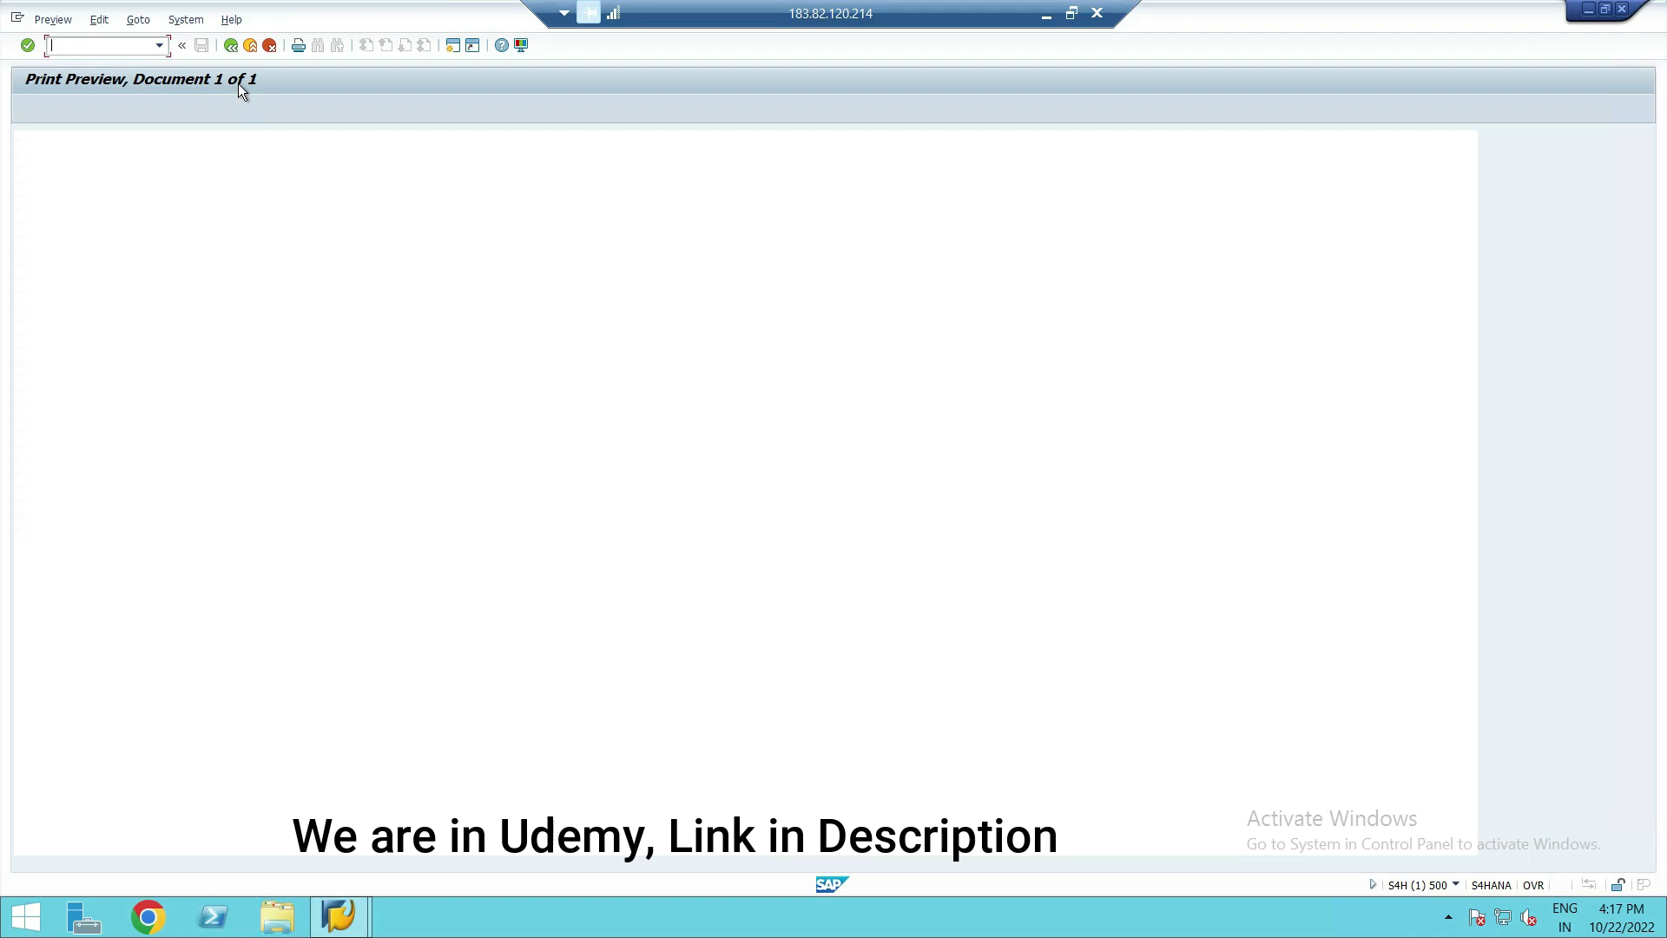
left_click(229, 44)
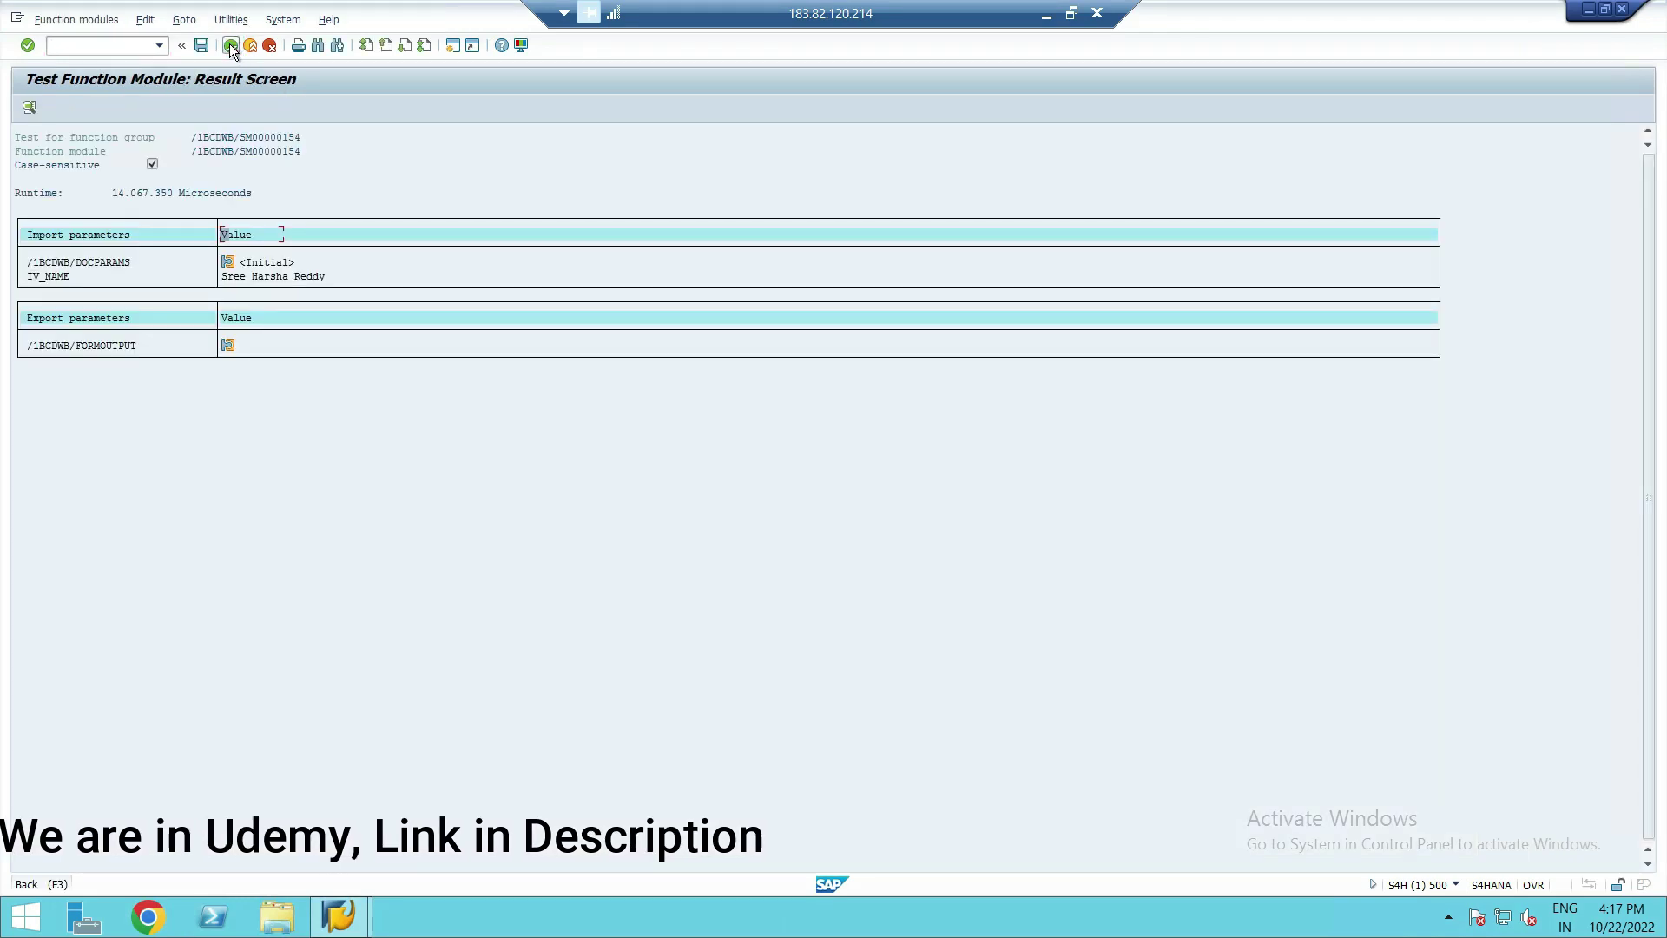
Step: Return to the test input screen and replace the IV_NAME value with a different person's full name
left_click(229, 45)
left_click(327, 247)
key("BackSpace")
key("BackSpace")
key("BackSpace")
key("BackSpace")
key("BackSpace")
key("BackSpace")
key("BackSpace")
key("BackSpace")
key("BackSpace")
key("BackSpace")
key("BackSpace")
key("BackSpace")
key("BackSpace")
key("BackSpace")
key("BackSpace")
key("BackSpace")
key("BackSpace")
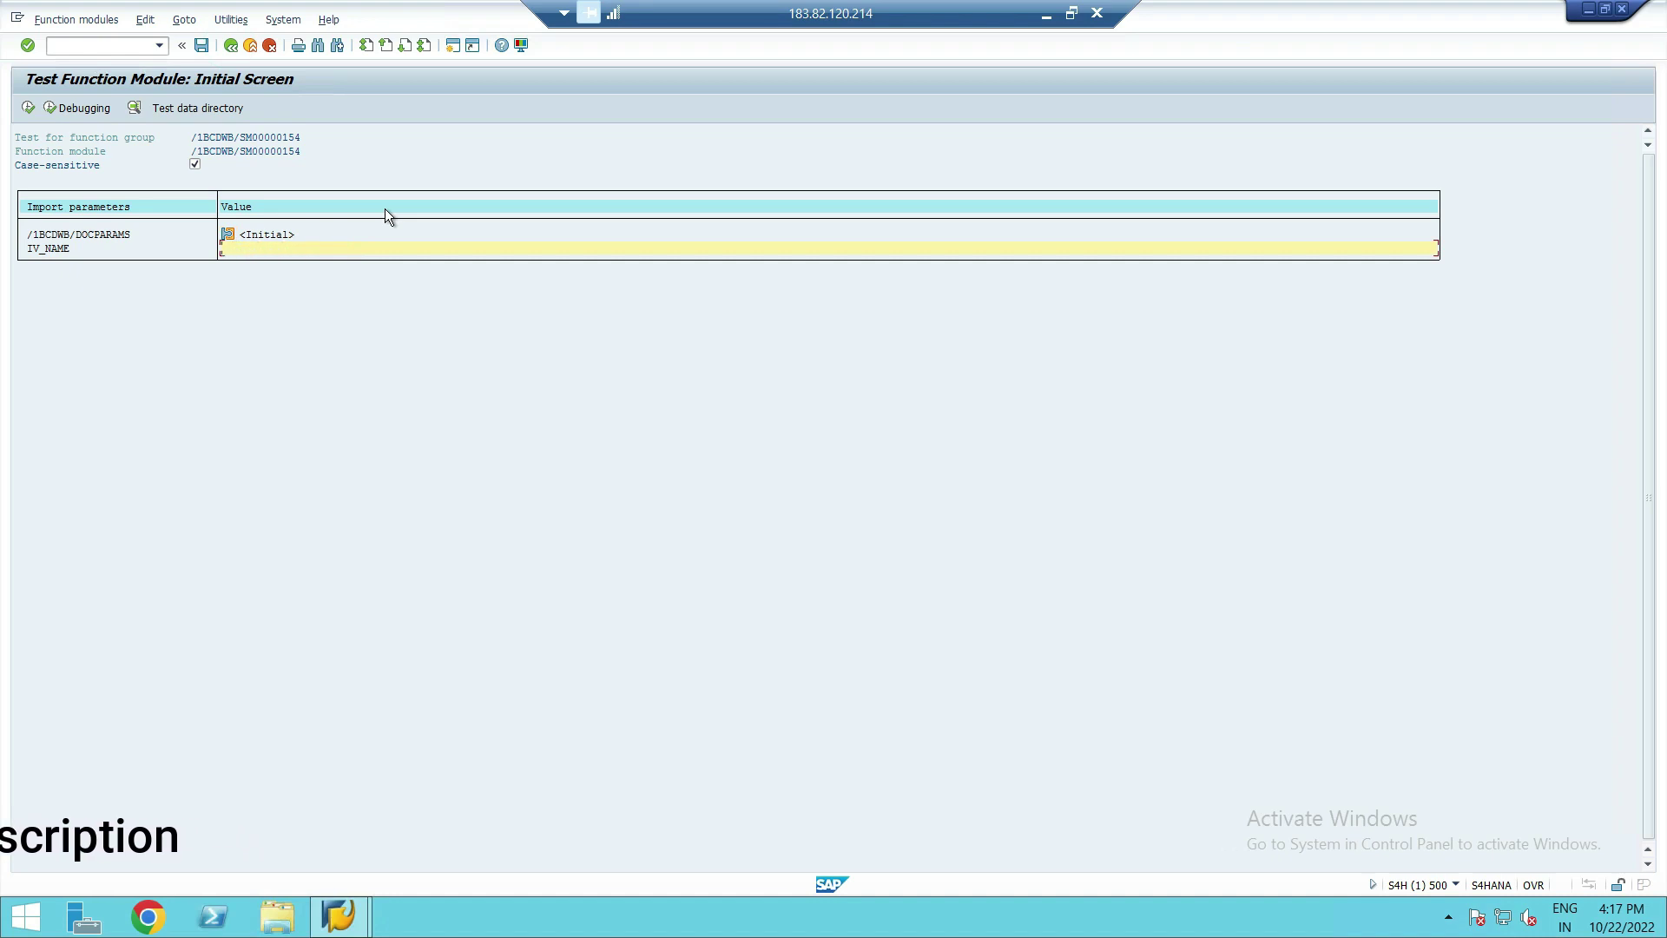
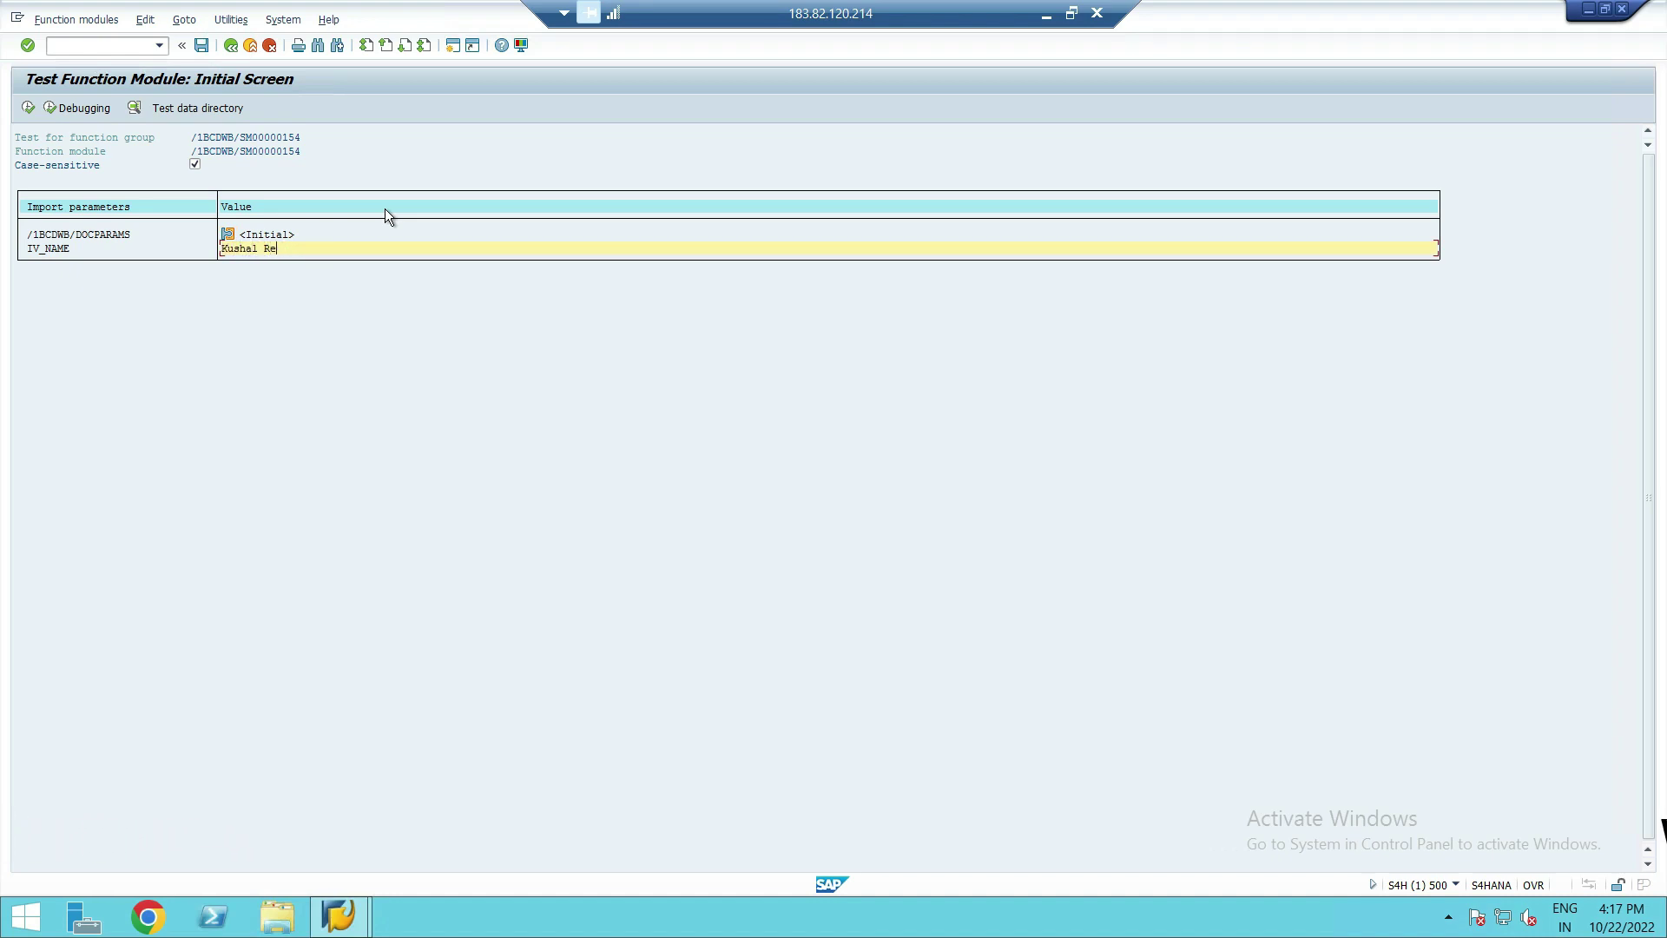
Step: Execute the function module, print-preview on output device LP01, and open the resulting certificate PDF
left_click(27, 107)
left_click(146, 168)
left_click(142, 181)
left_click(488, 467)
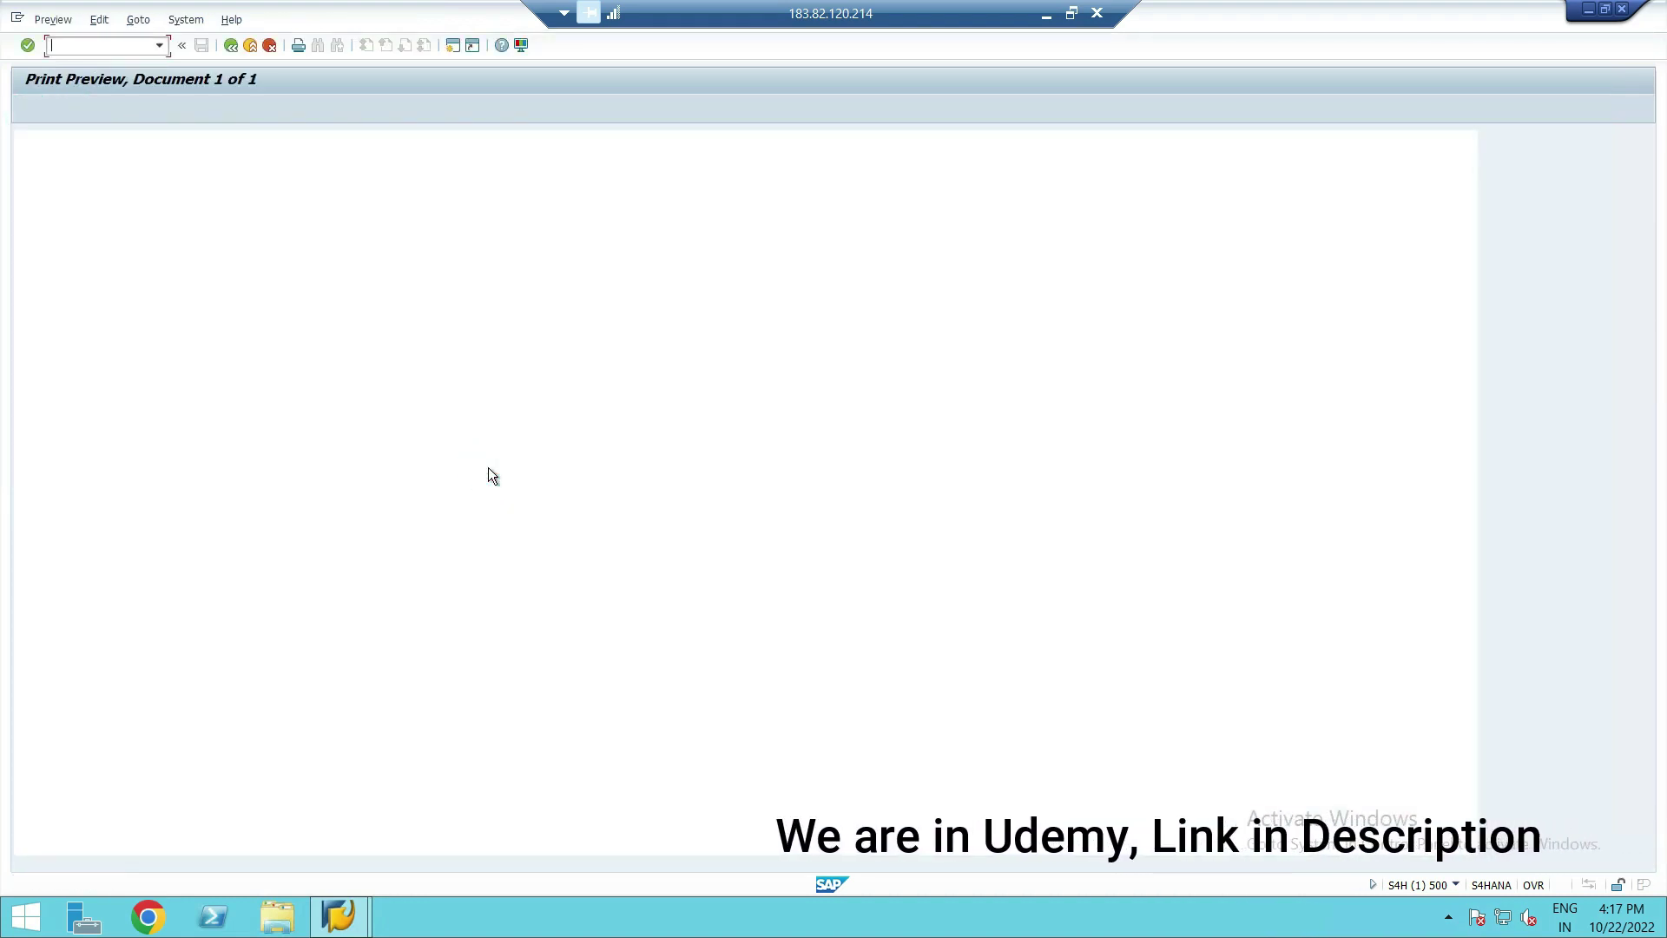
left_click(772, 476)
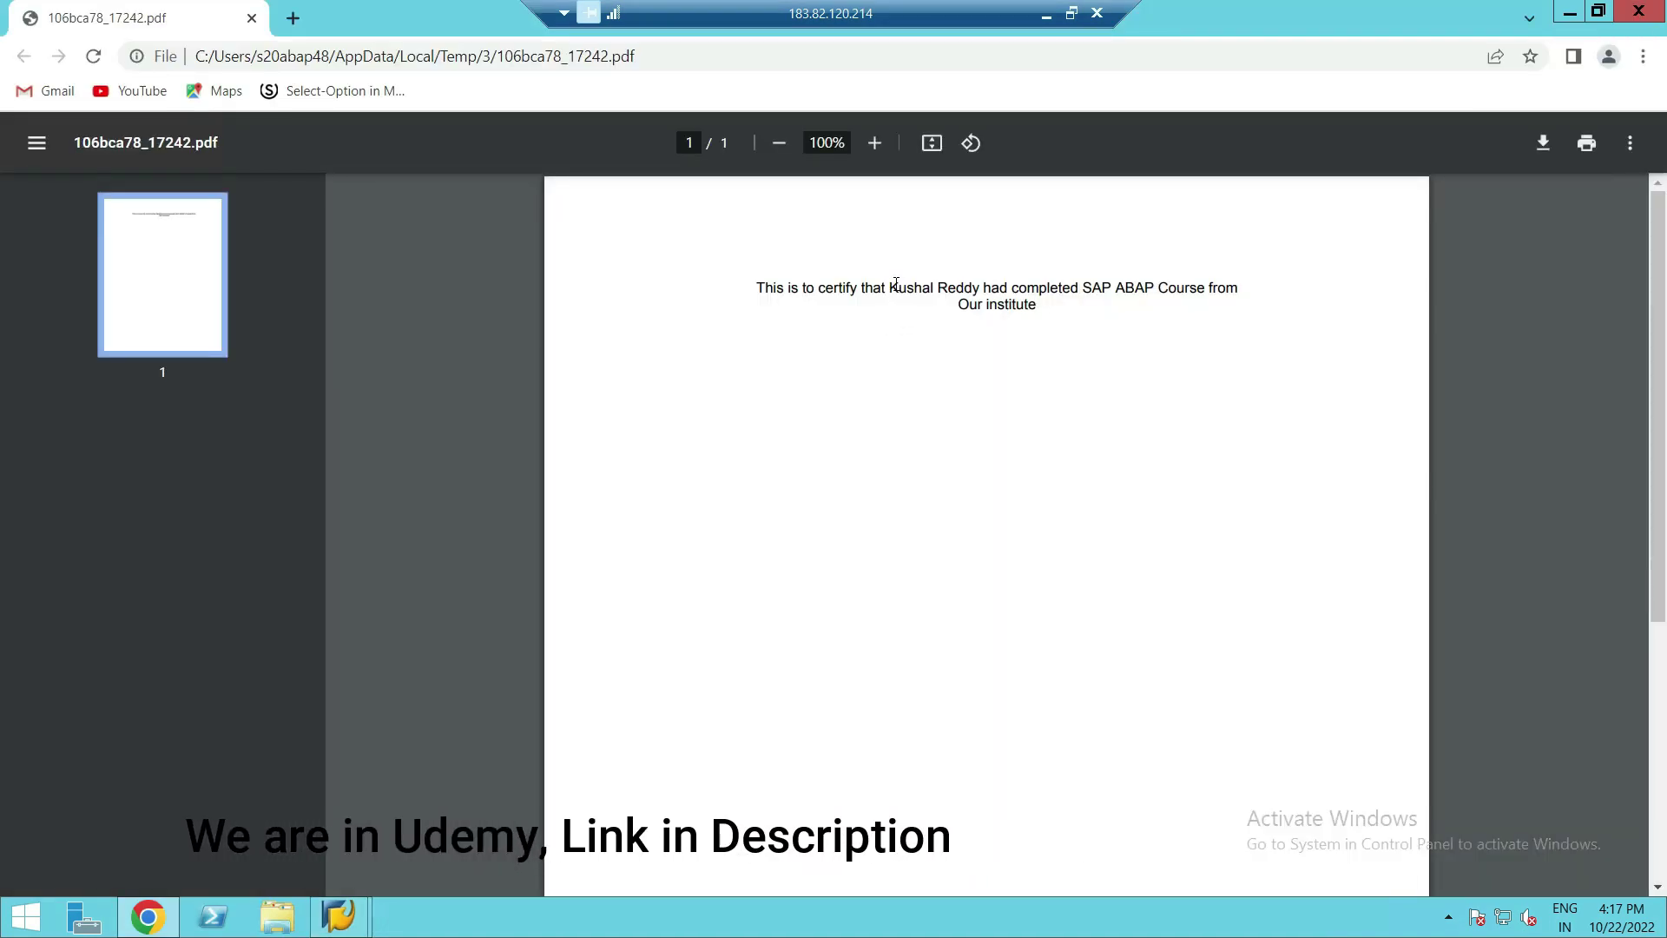
Step: Highlight the new name between "This is to certify that" and "had completed SAP ABAP Course"
left_click_drag(887, 286, 977, 286)
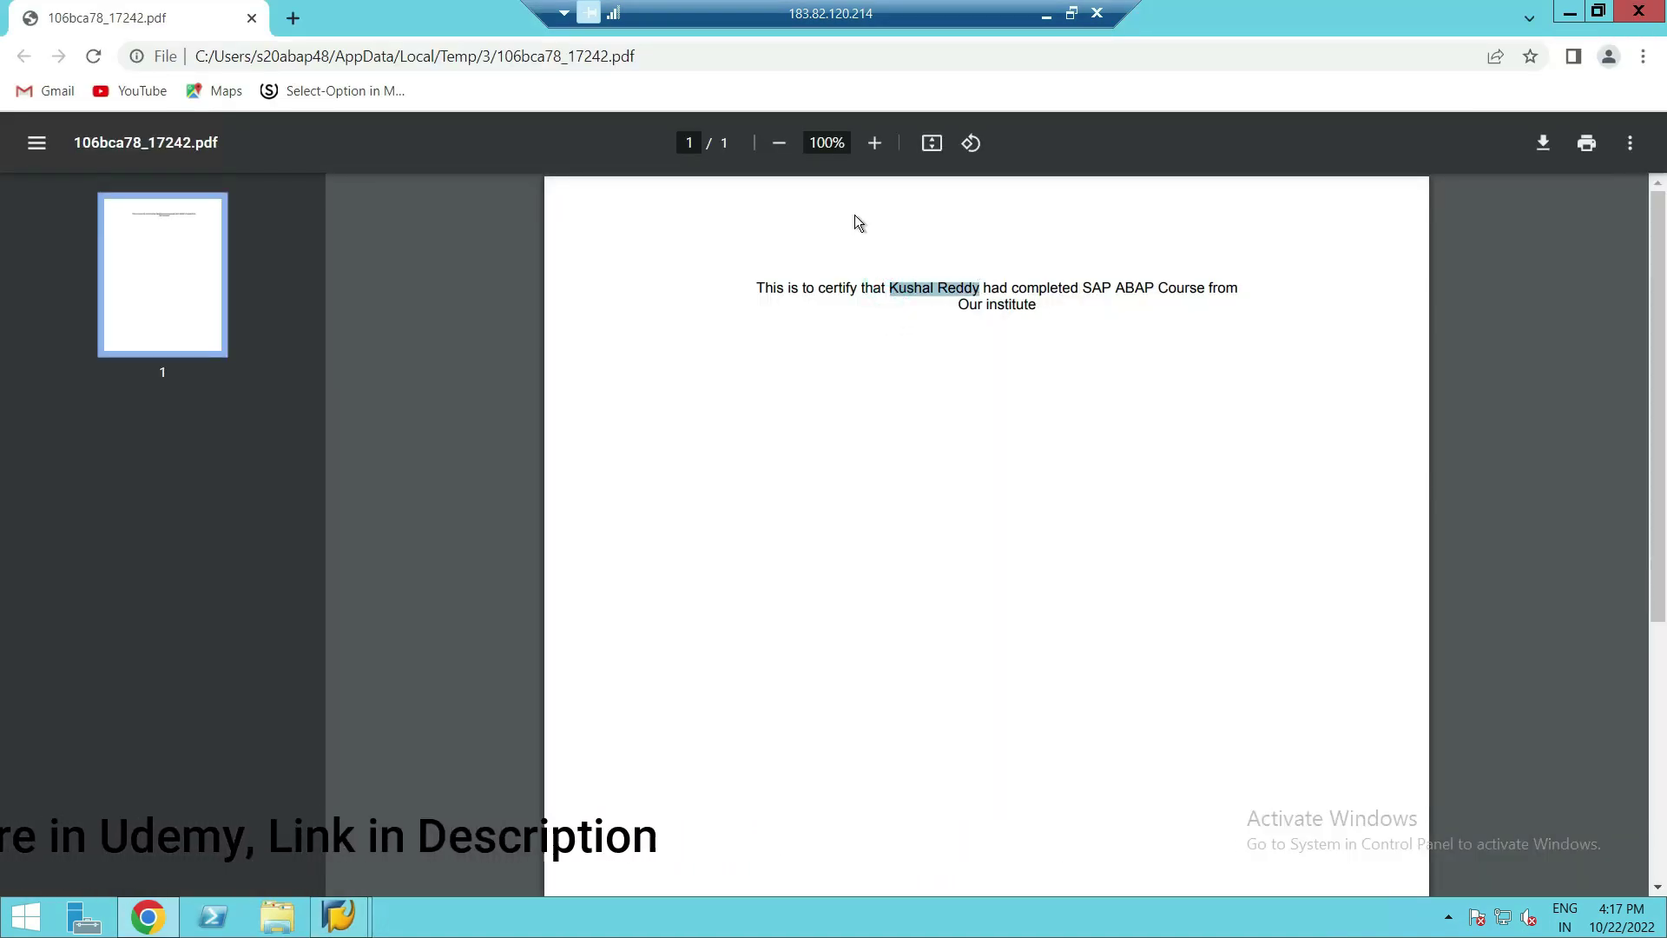